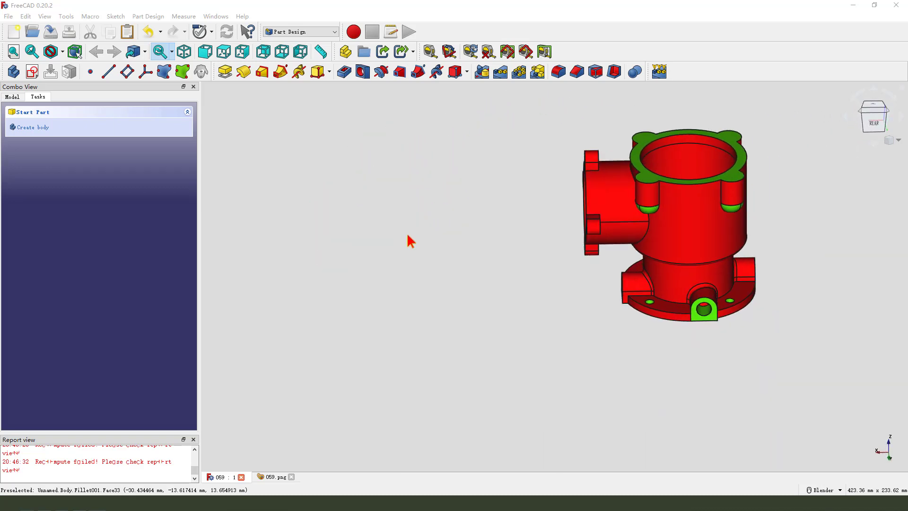
Step: Replace the open 059 model with a new empty document tiled beside the 059.png drawing
{"action": "mouse_move", "coordinate": [400, 213]}
{"action": "right_mouse_down"}
{"action": "mouse_move", "coordinate": [573, 113]}
{"action": "mouse_move", "coordinate": [274, 277]}
{"action": "mouse_move", "coordinate": [287, 235]}
{"action": "right_mouse_up"}
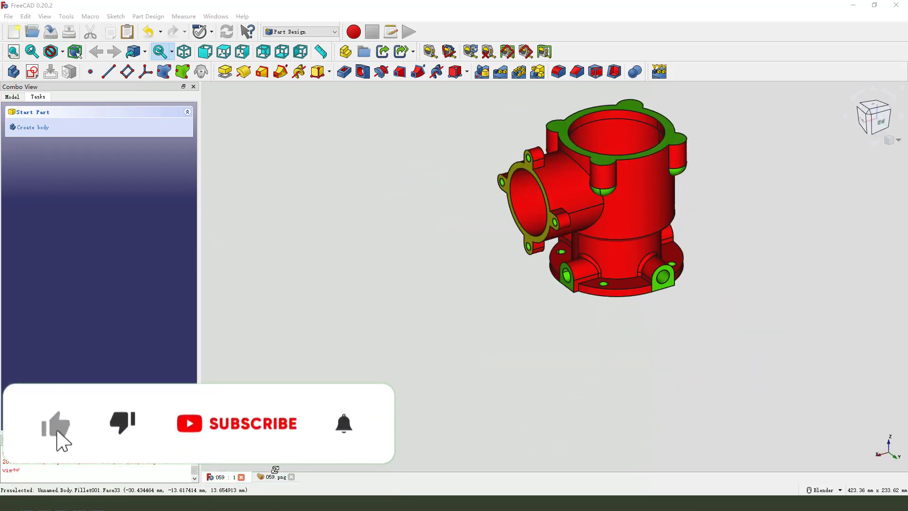
{"action": "left_click", "coordinate": [272, 476]}
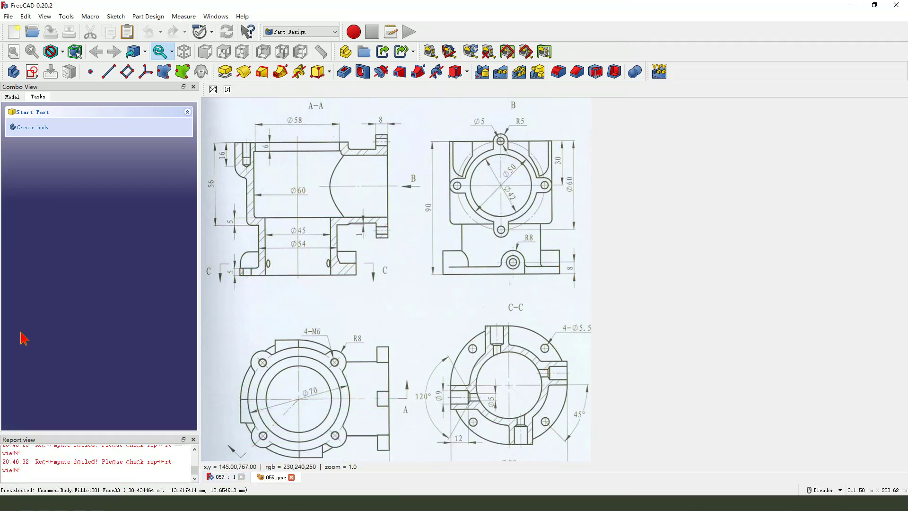
{"action": "left_click", "coordinate": [241, 477]}
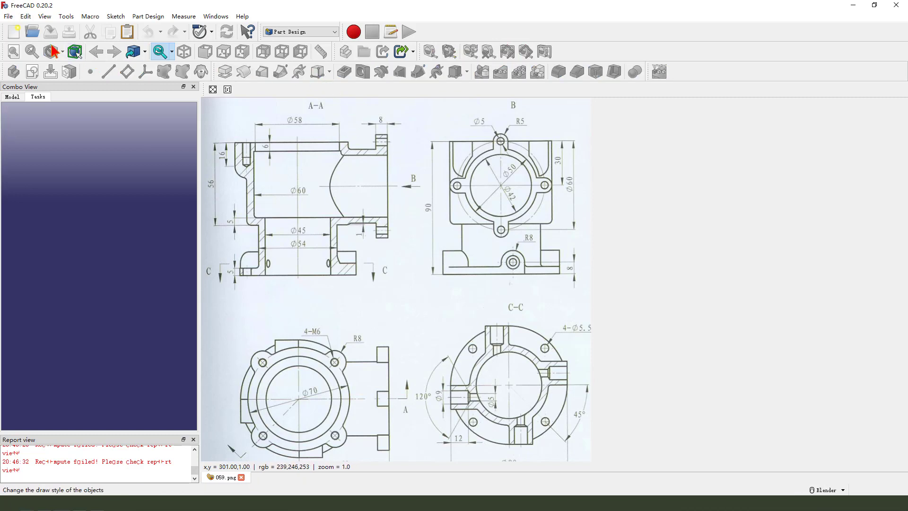
{"action": "left_click", "coordinate": [14, 32]}
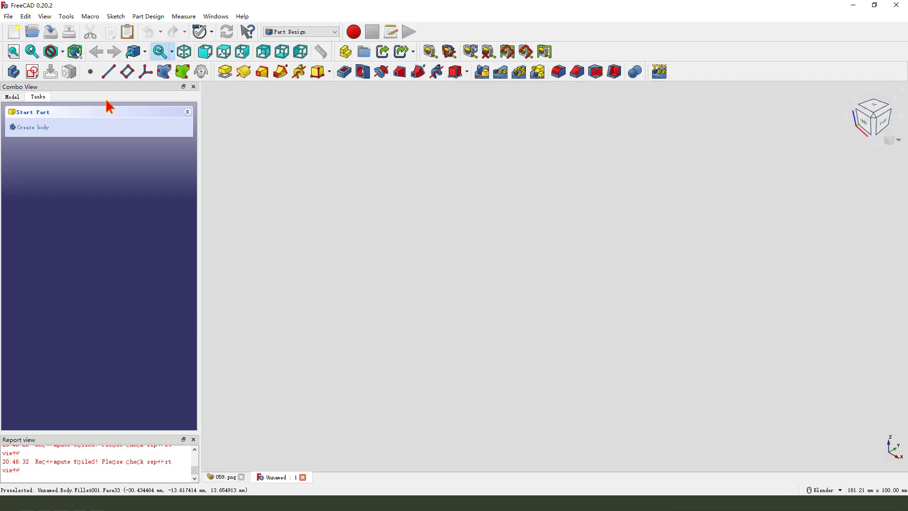
{"action": "left_click", "coordinate": [216, 17]}
{"action": "left_click", "coordinate": [234, 56]}
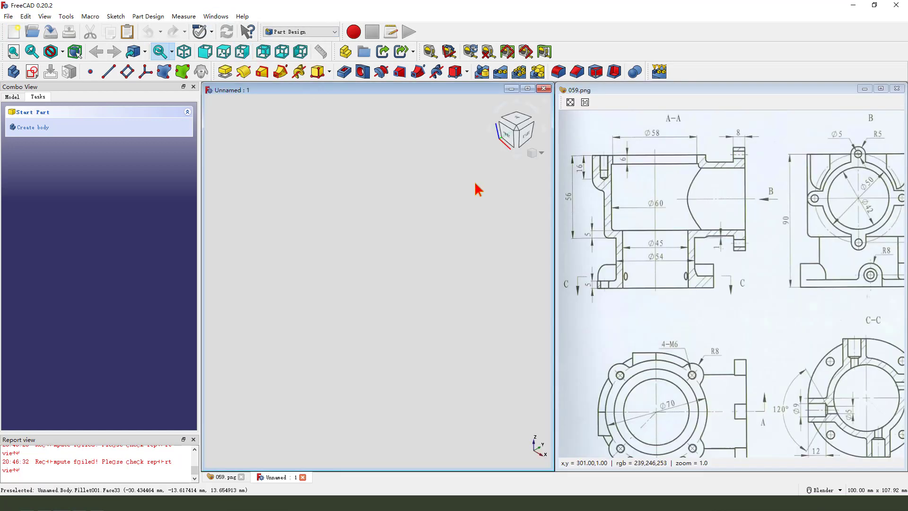
Step: Create a new body and open a sketch on its XY plane
{"action": "left_click", "coordinate": [14, 71]}
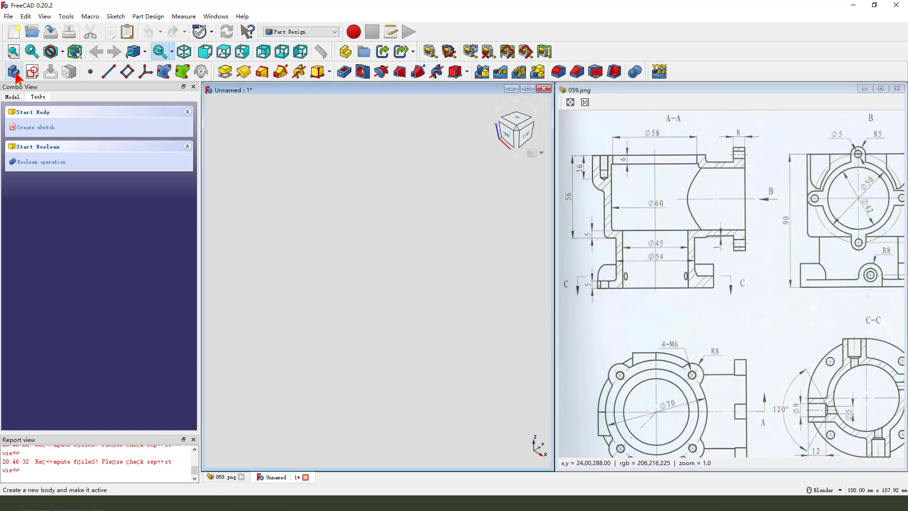
{"action": "left_click", "coordinate": [32, 71]}
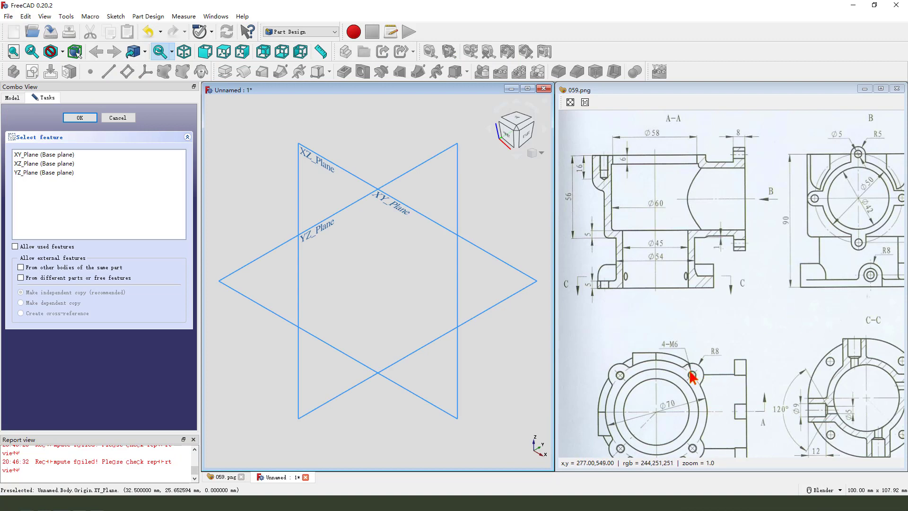
{"action": "mouse_move", "coordinate": [689, 372]}
{"action": "left_mouse_down"}
{"action": "mouse_move", "coordinate": [693, 342]}
{"action": "mouse_move", "coordinate": [690, 366]}
{"action": "left_mouse_up"}
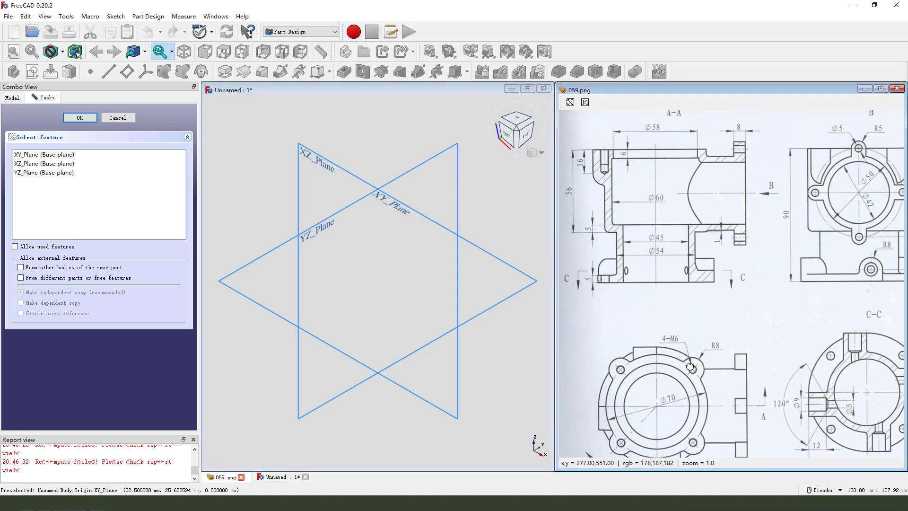
{"action": "mouse_move", "coordinate": [619, 143]}
{"action": "left_mouse_down"}
{"action": "mouse_move", "coordinate": [615, 269]}
{"action": "mouse_move", "coordinate": [716, 281]}
{"action": "left_mouse_up"}
{"action": "left_click_drag", "start_coordinate": [705, 139], "coordinate": [716, 289]}
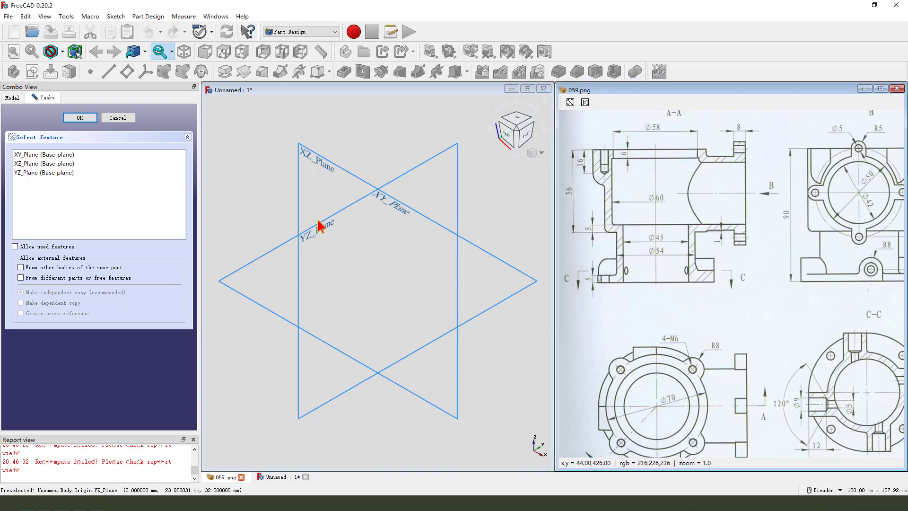
{"action": "middle_click_drag", "start_coordinate": [318, 226], "coordinate": [323, 268]}
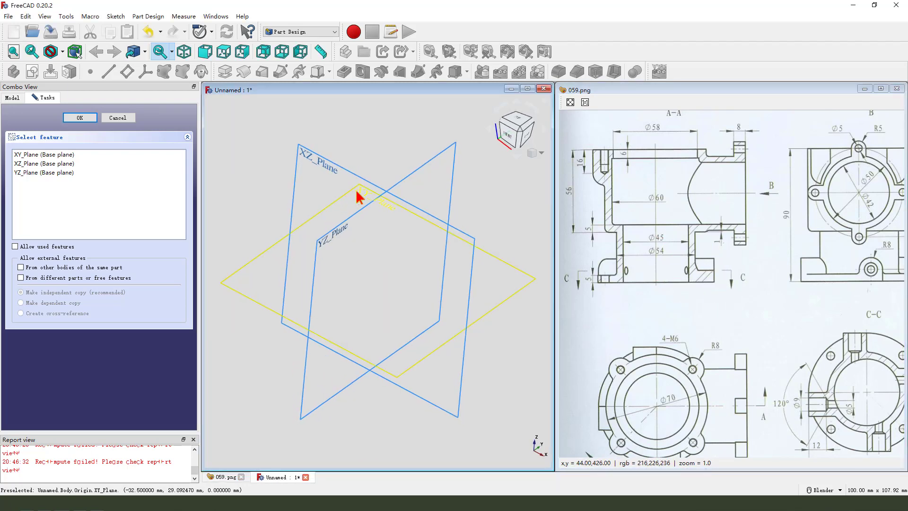
{"action": "left_click", "coordinate": [359, 196]}
Step: Draw a circle centred on the origin, constrain its diameter to 54 mm and finish the sketch
{"action": "left_click", "coordinate": [81, 75]}
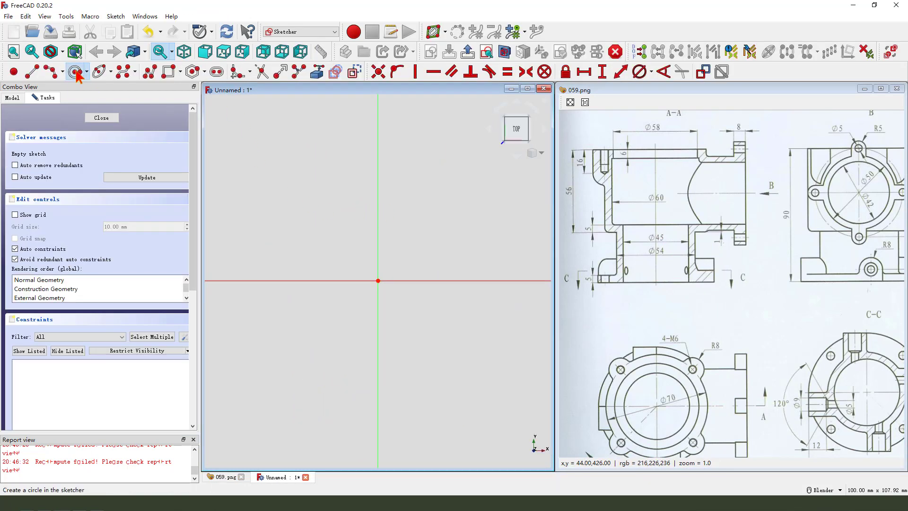
{"action": "left_click", "coordinate": [378, 281]}
{"action": "left_click", "coordinate": [419, 327]}
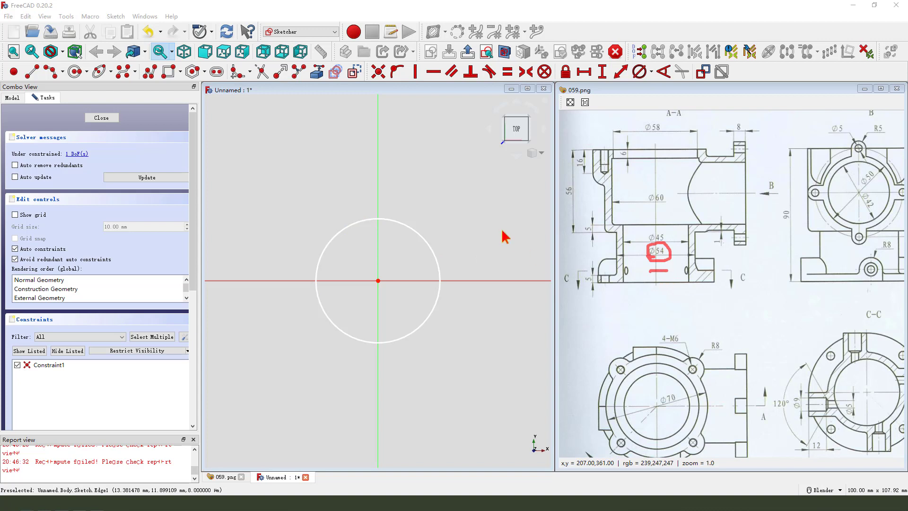
{"action": "left_click", "coordinate": [427, 244]}
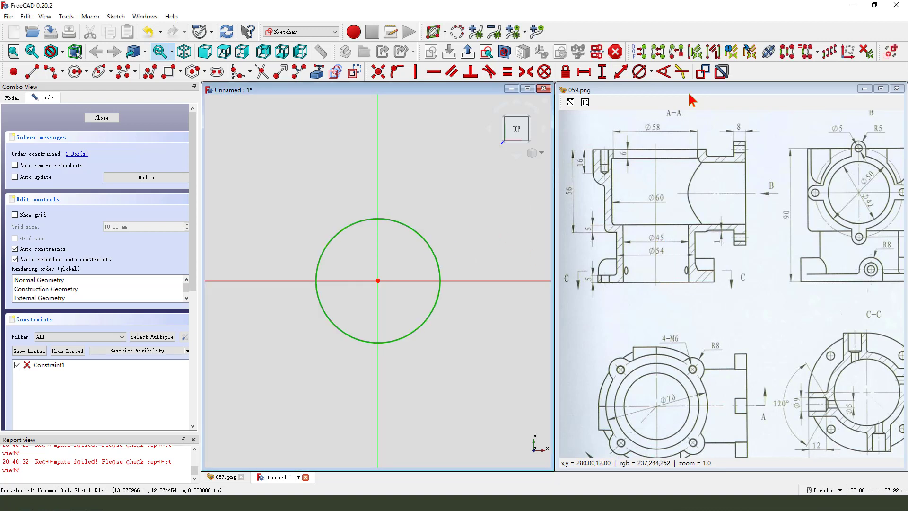
{"action": "left_click", "coordinate": [639, 71]}
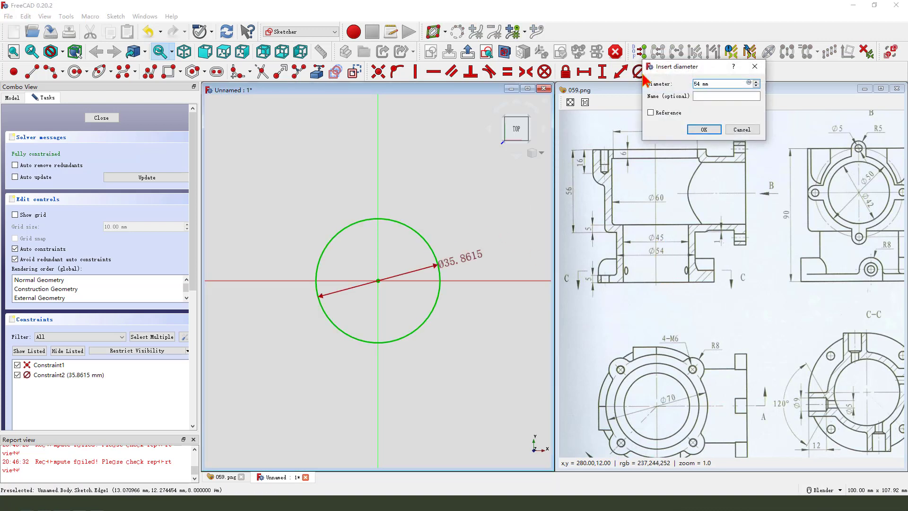
{"action": "type", "text": "54"}
{"action": "left_click", "coordinate": [703, 129]}
{"action": "left_click", "coordinate": [433, 32]}
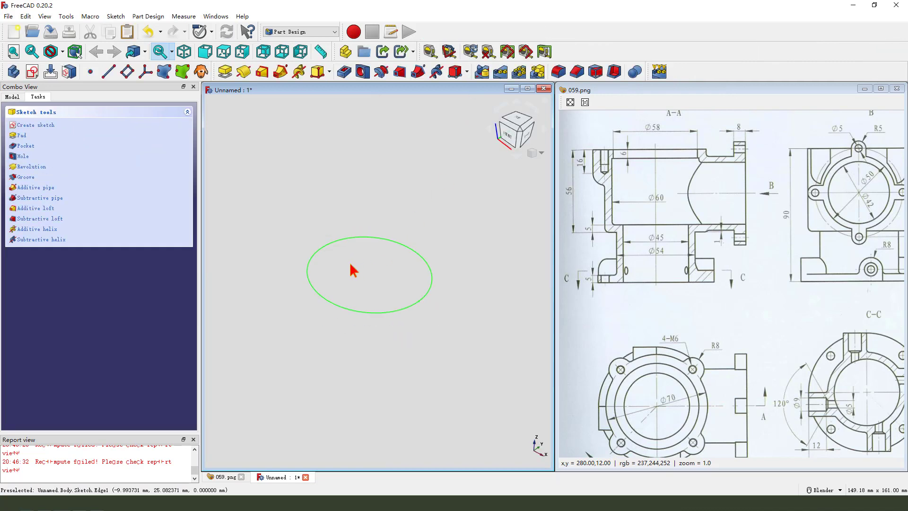
Step: Pad the circle sketch 90 mm to form the main cylinder
{"action": "left_click", "coordinate": [225, 73]}
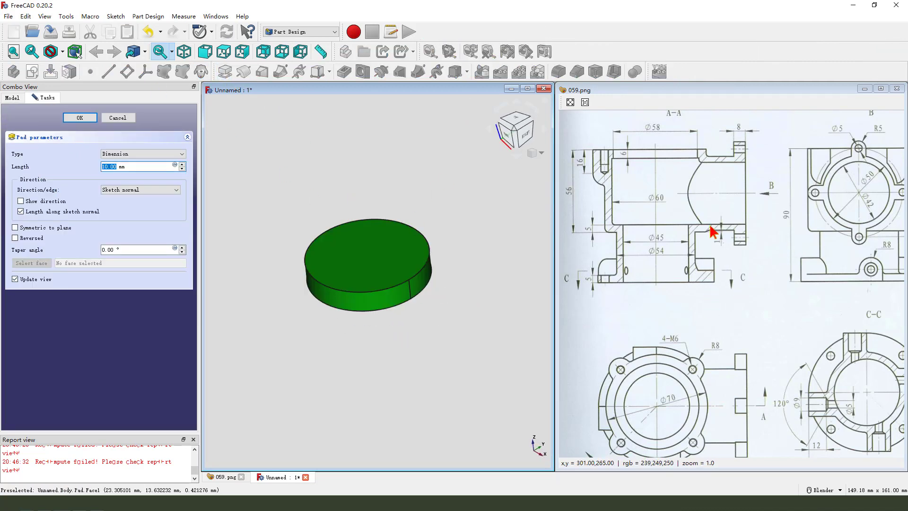
{"action": "mouse_move", "coordinate": [775, 224]}
{"action": "left_mouse_down"}
{"action": "mouse_move", "coordinate": [780, 193]}
{"action": "mouse_move", "coordinate": [766, 250]}
{"action": "left_mouse_up"}
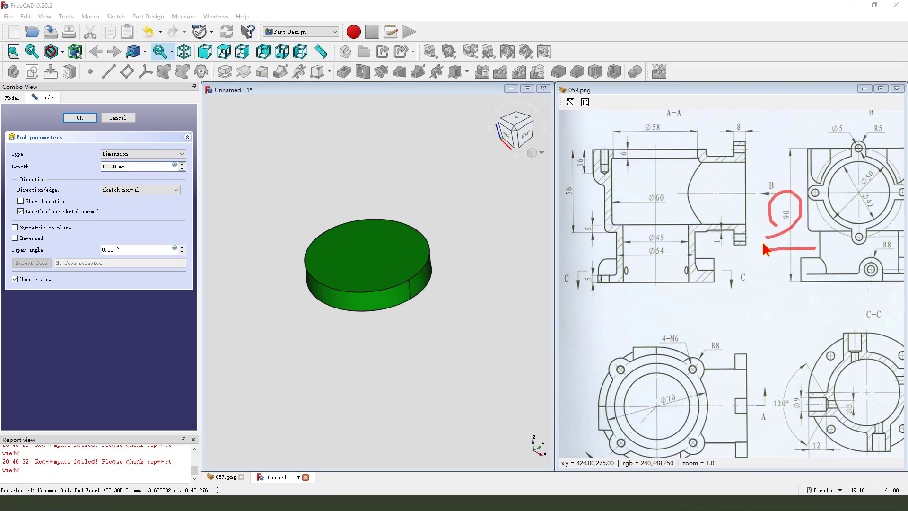
{"action": "key", "text": "Escape"}
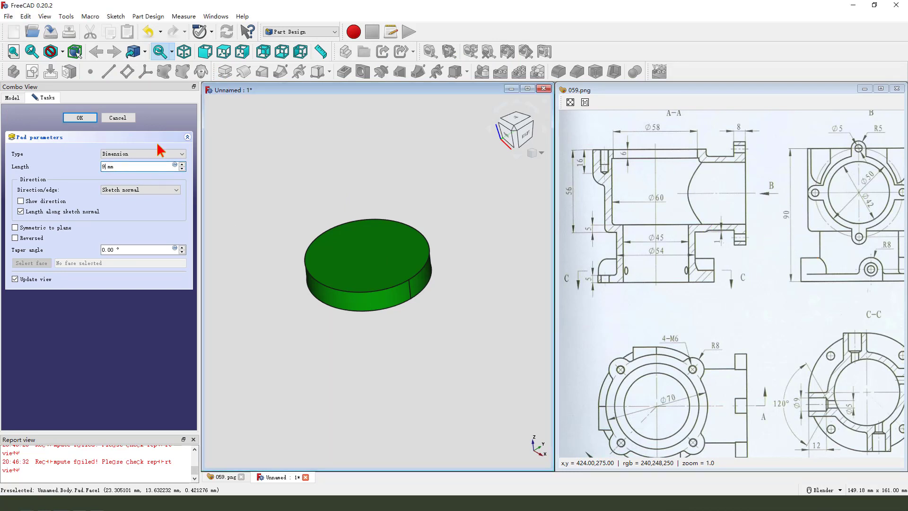
{"action": "left_click", "coordinate": [80, 118]}
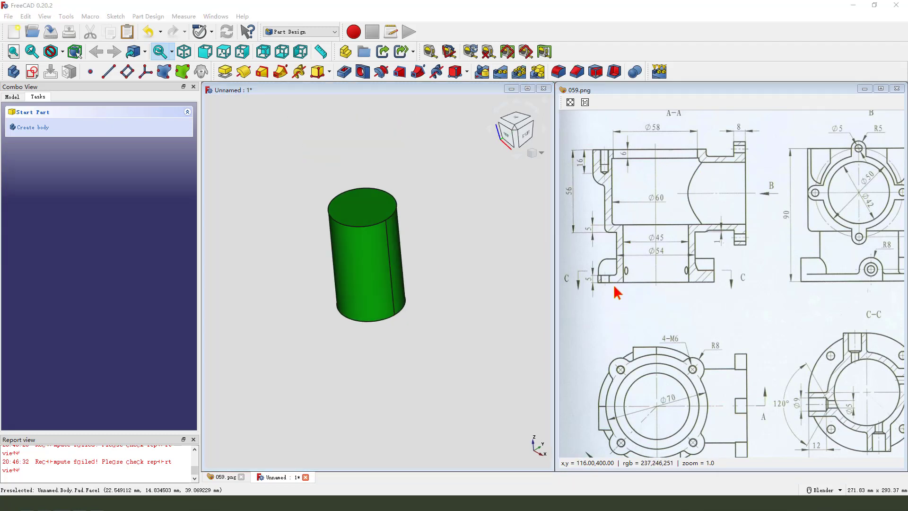
Step: Examine the drawing's section A-A and C-C views for the base flange's diameter and thickness
{"action": "mouse_move", "coordinate": [594, 274]}
{"action": "left_mouse_down"}
{"action": "mouse_move", "coordinate": [731, 283]}
{"action": "mouse_move", "coordinate": [603, 278]}
{"action": "left_mouse_up"}
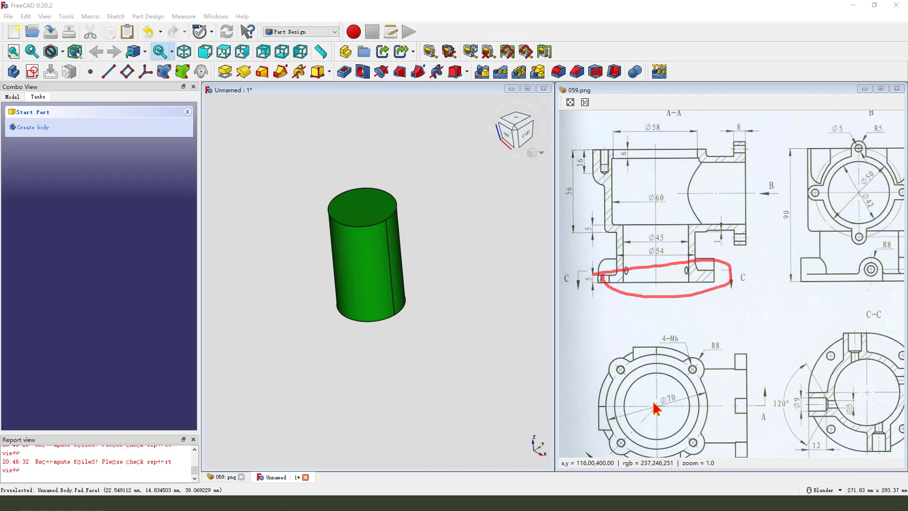
{"action": "left_click_drag", "start_coordinate": [654, 403], "coordinate": [691, 406]}
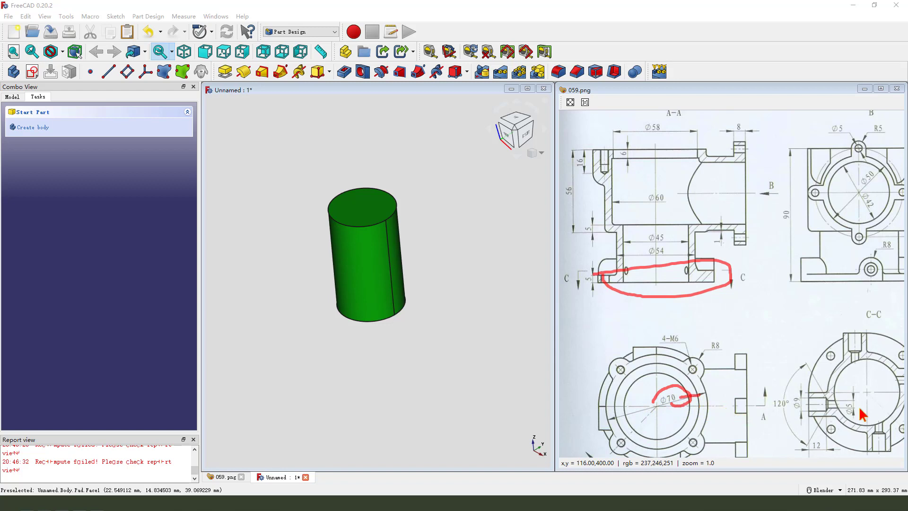
{"action": "key", "text": "Escape"}
{"action": "mouse_move", "coordinate": [838, 394]}
{"action": "middle_mouse_down"}
{"action": "mouse_move", "coordinate": [732, 358]}
{"action": "mouse_move", "coordinate": [729, 318]}
{"action": "middle_mouse_up"}
{"action": "left_click_drag", "start_coordinate": [751, 385], "coordinate": [755, 390]}
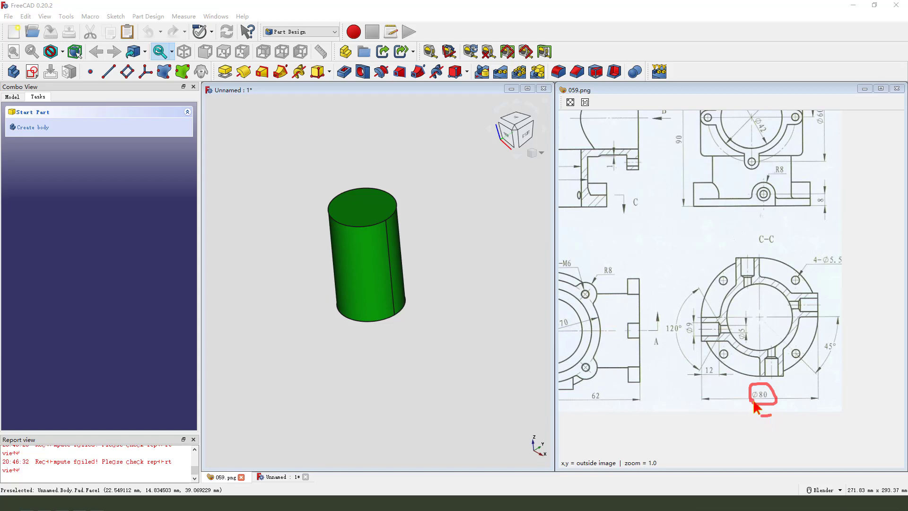
{"action": "key", "text": "Escape"}
{"action": "mouse_move", "coordinate": [723, 343]}
{"action": "left_mouse_down"}
{"action": "mouse_move", "coordinate": [764, 387]}
{"action": "mouse_move", "coordinate": [815, 384]}
{"action": "left_mouse_up"}
{"action": "left_click_drag", "start_coordinate": [575, 232], "coordinate": [578, 255]}
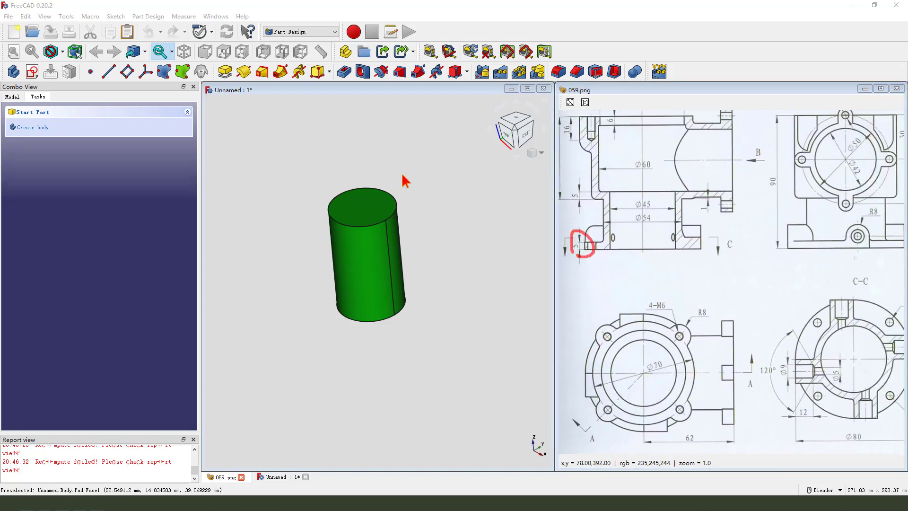
{"action": "key", "text": "Escape"}
Step: Sketch a circle on the XY plane centred on the origin and constrain its diameter to 80 mm
{"action": "left_click", "coordinate": [31, 72]}
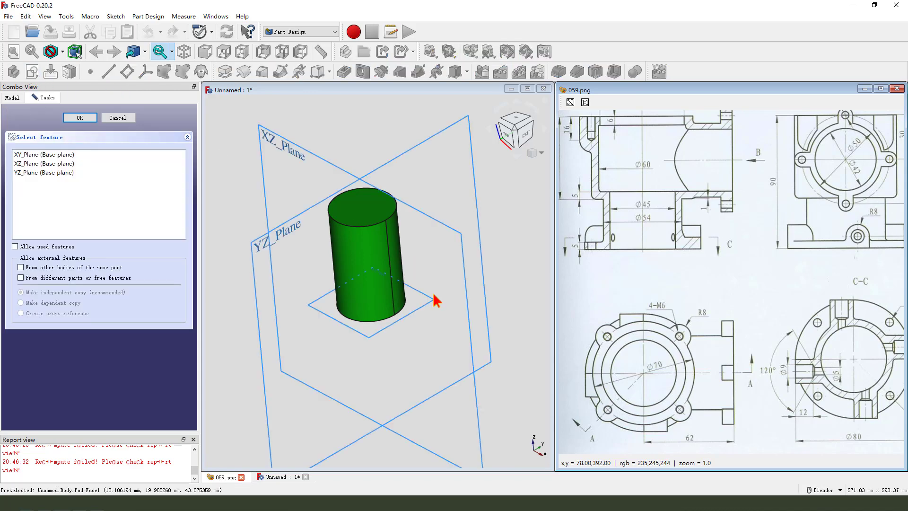
{"action": "left_click", "coordinate": [432, 300]}
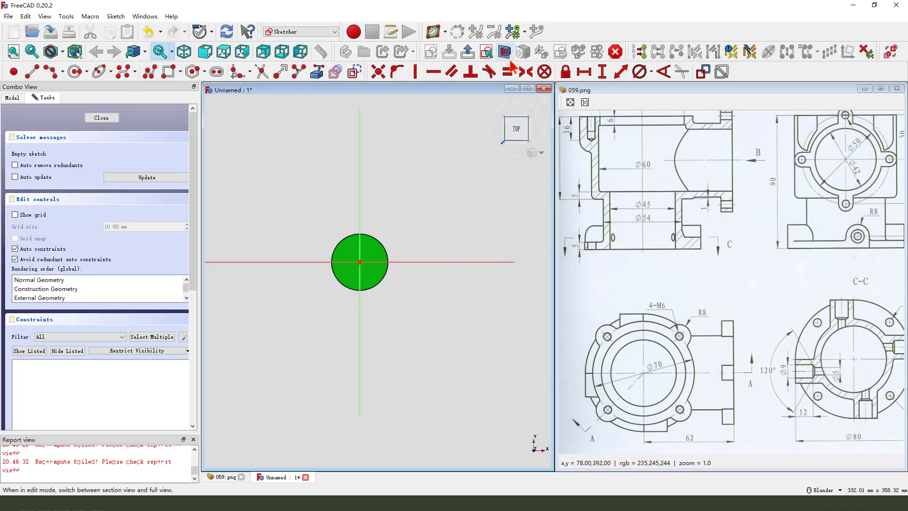
{"action": "left_click", "coordinate": [74, 71]}
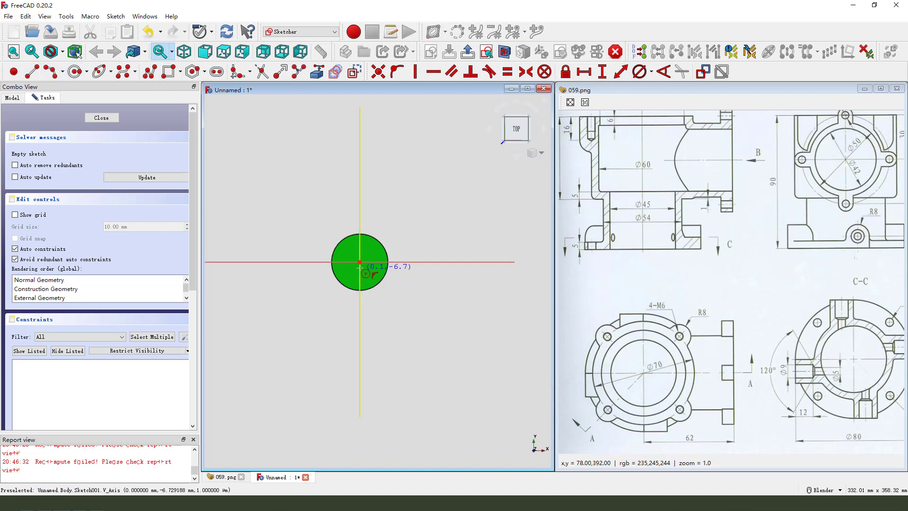
{"action": "left_click", "coordinate": [359, 262]}
{"action": "left_click", "coordinate": [415, 242]}
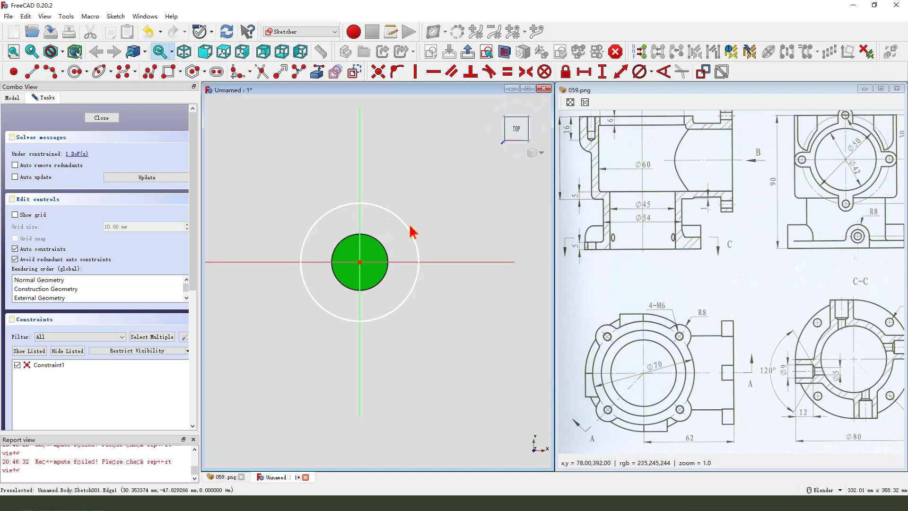
{"action": "left_click", "coordinate": [412, 231]}
{"action": "left_click", "coordinate": [638, 72]}
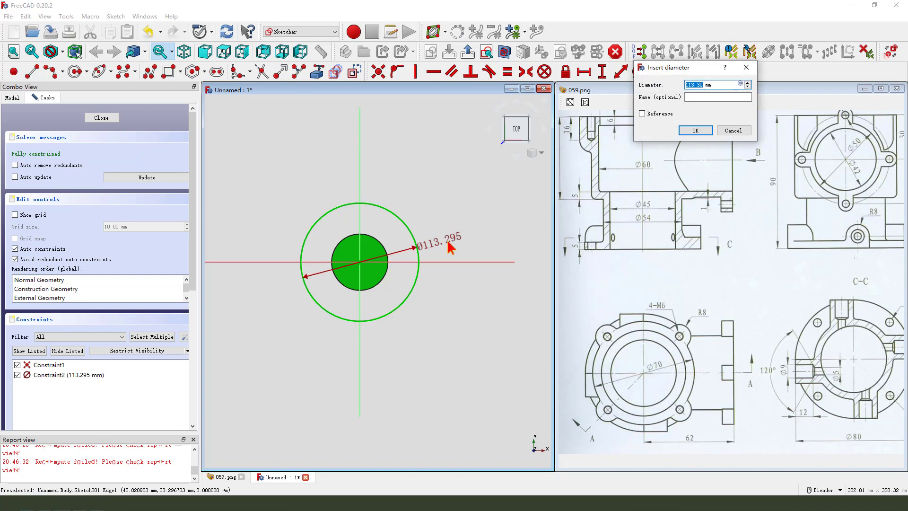
{"action": "type", "text": "80"}
{"action": "key", "text": "Return"}
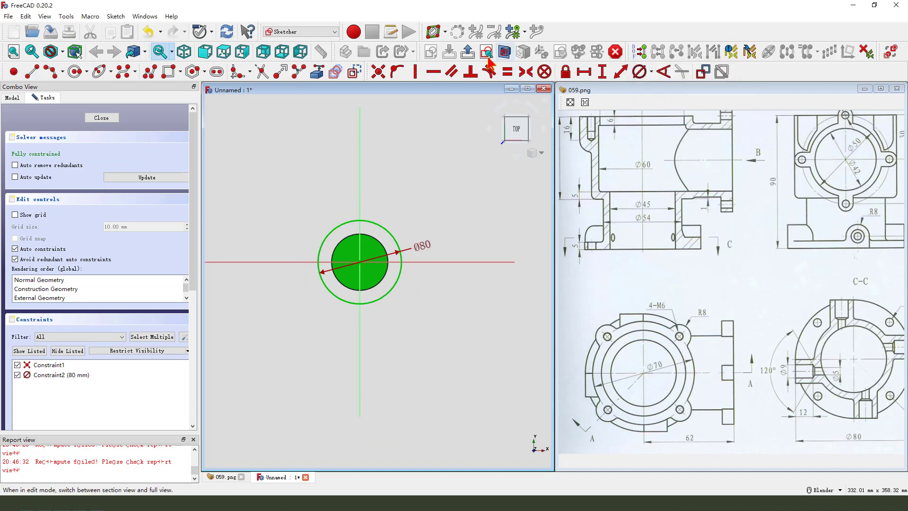
{"action": "left_click", "coordinate": [457, 31]}
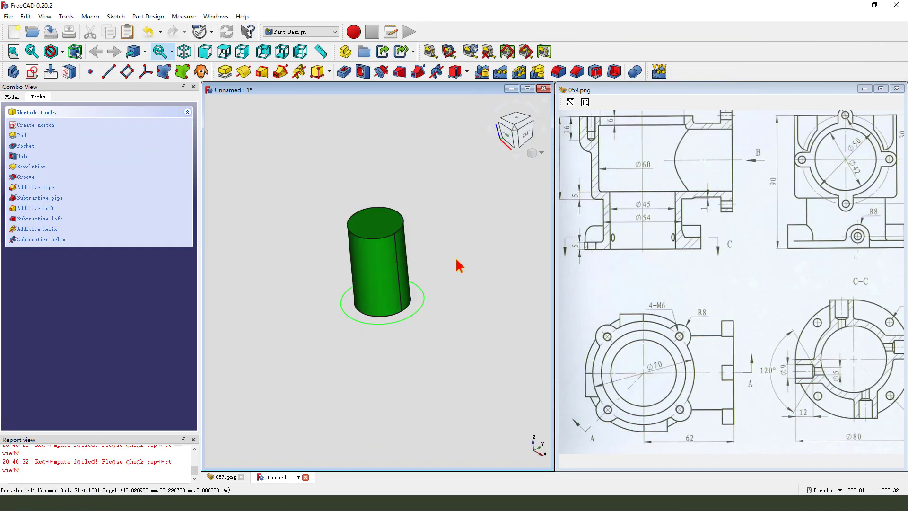
Step: Pad the 80 mm circle sketch 5 mm to form the base flange
{"action": "left_click", "coordinate": [225, 72]}
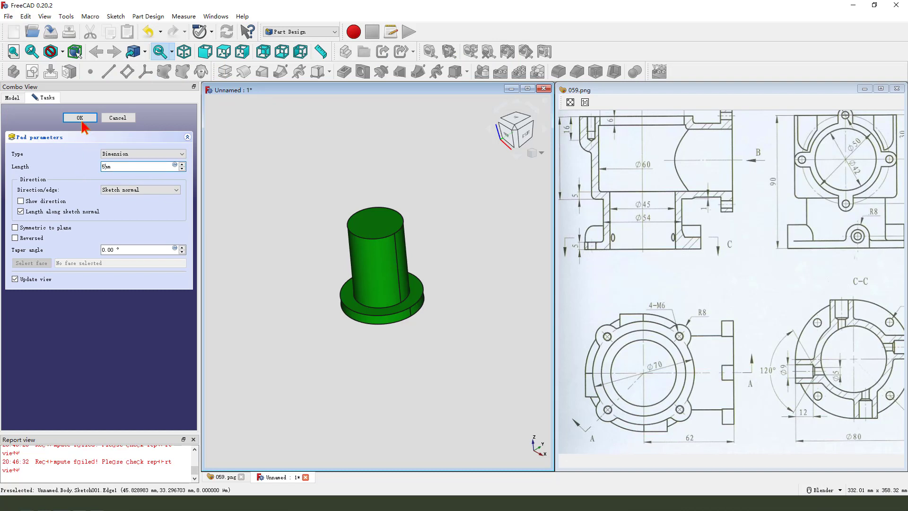
{"action": "left_click", "coordinate": [81, 119]}
Step: Sketch a circle about 151 mm in diameter on the XY plane, centred on the origin, for the upper body, with section view on
{"action": "mouse_move", "coordinate": [587, 125]}
{"action": "left_mouse_down"}
{"action": "mouse_move", "coordinate": [613, 169]}
{"action": "mouse_move", "coordinate": [699, 158]}
{"action": "left_mouse_up"}
{"action": "mouse_move", "coordinate": [723, 192]}
{"action": "left_mouse_down"}
{"action": "mouse_move", "coordinate": [645, 255]}
{"action": "mouse_move", "coordinate": [622, 137]}
{"action": "left_mouse_up"}
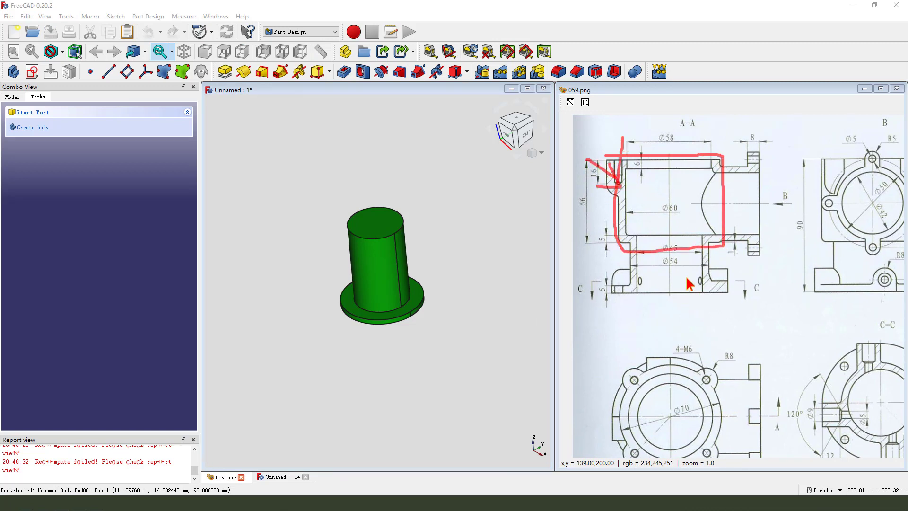
{"action": "key", "text": "Escape"}
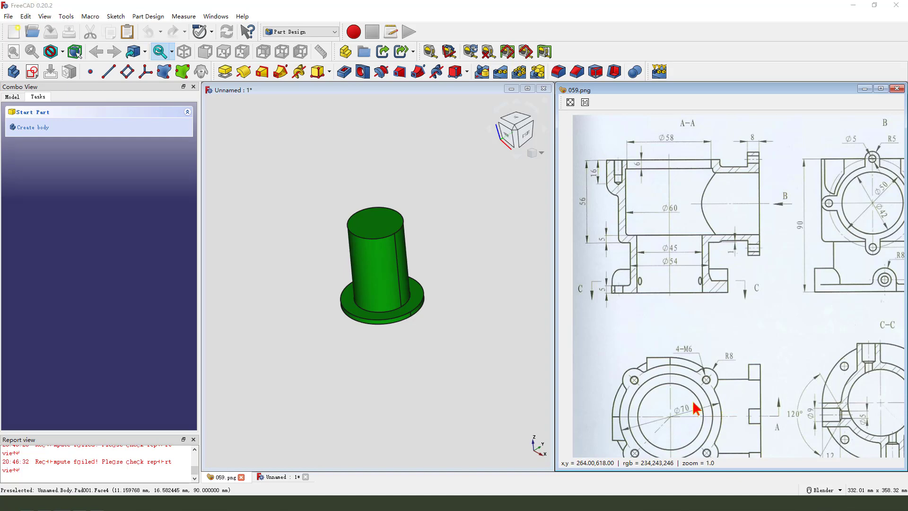
{"action": "left_click_drag", "start_coordinate": [682, 397], "coordinate": [692, 406]}
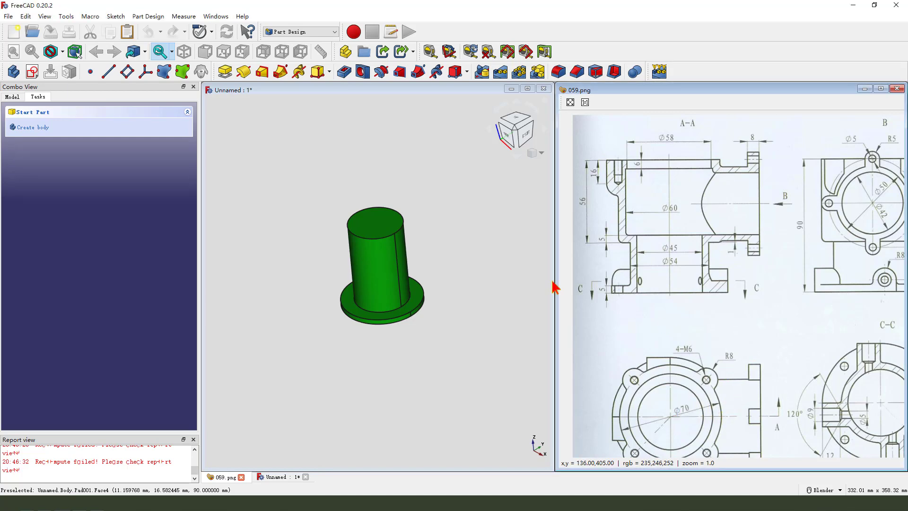
{"action": "left_click", "coordinate": [33, 72]}
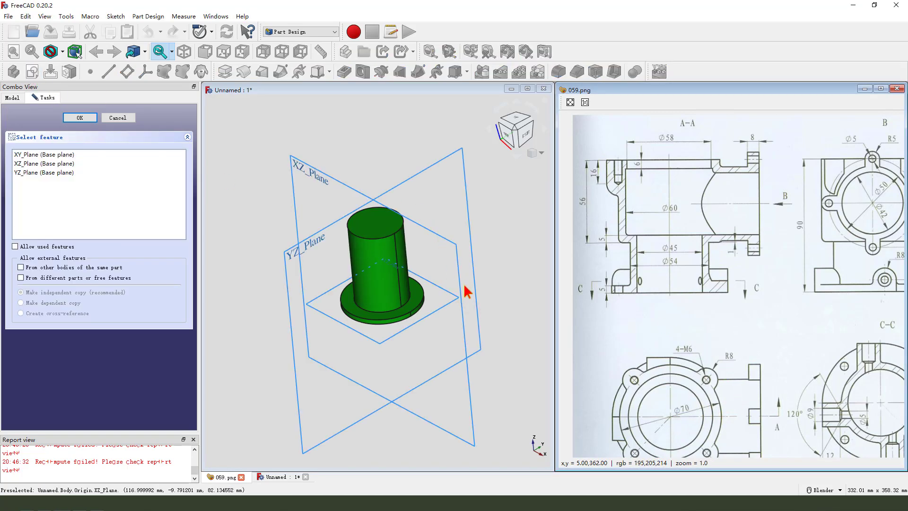
{"action": "middle_click_drag", "start_coordinate": [466, 288], "coordinate": [388, 254]}
{"action": "left_click_drag", "start_coordinate": [374, 234], "coordinate": [398, 245]}
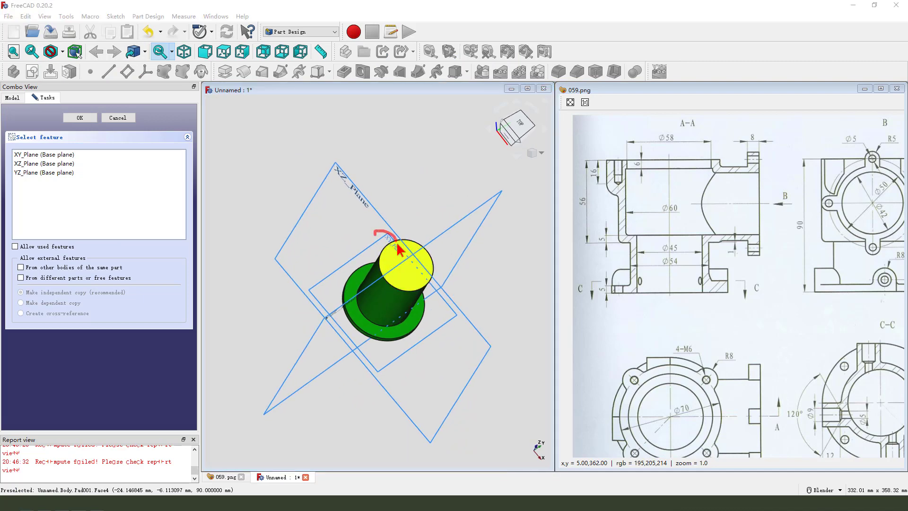
{"action": "left_click", "coordinate": [396, 247]}
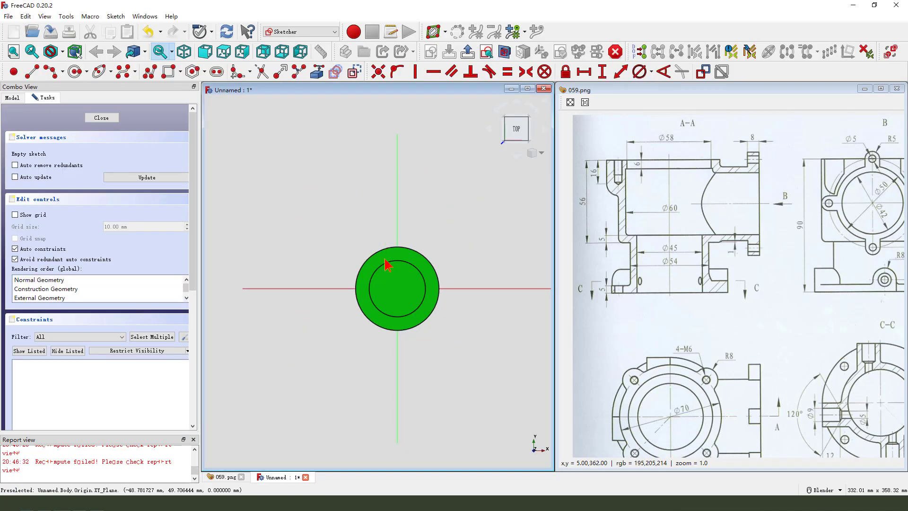
{"action": "left_click", "coordinate": [502, 53]}
{"action": "left_click", "coordinate": [75, 72]}
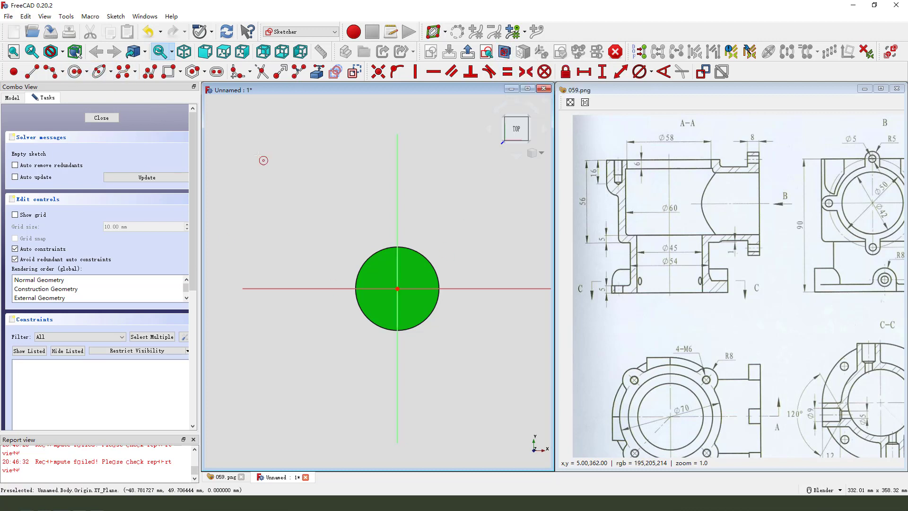
{"action": "left_click", "coordinate": [397, 288]}
{"action": "left_click", "coordinate": [444, 349]}
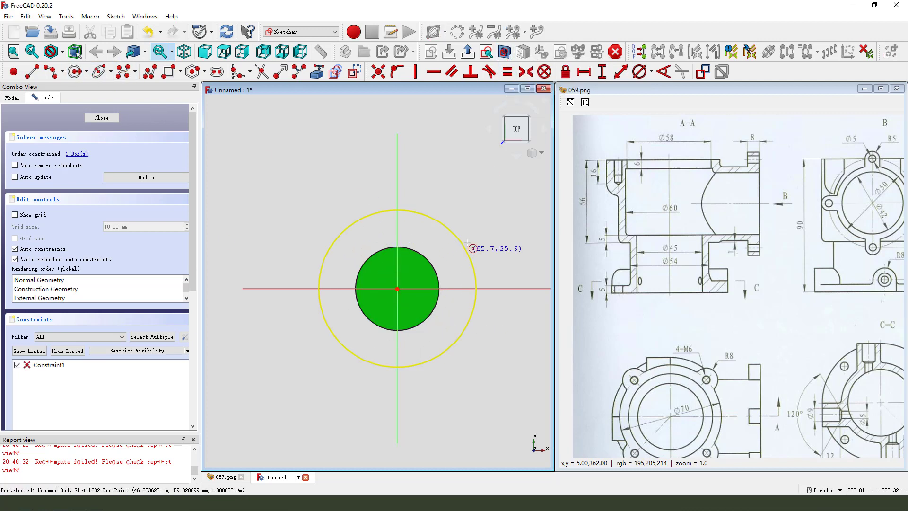
Step: Constrain the circle's diameter to 70 mm and finish the sketch
{"action": "left_click", "coordinate": [639, 72]}
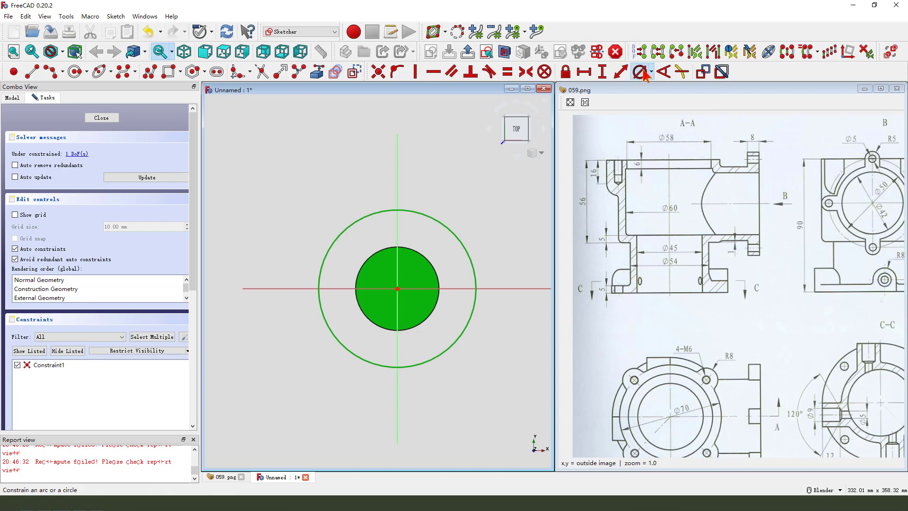
{"action": "left_click", "coordinate": [472, 267]}
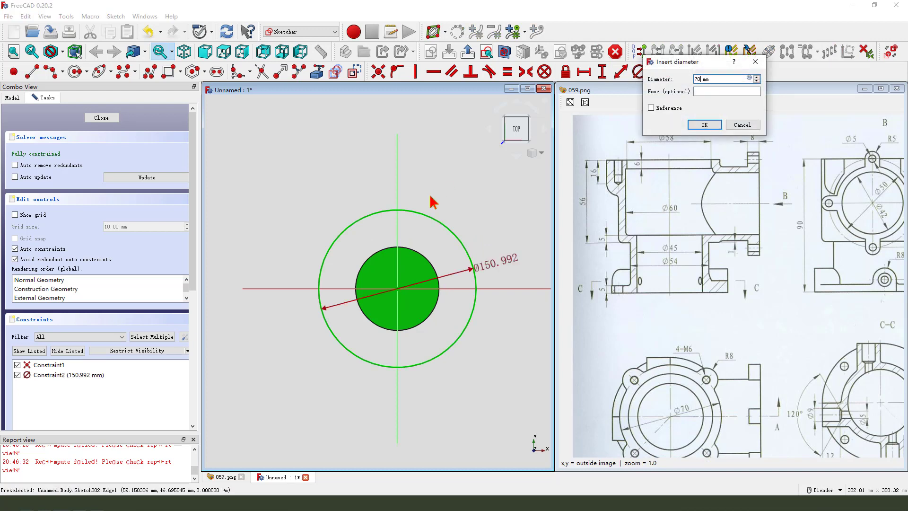
{"action": "key", "text": "Return"}
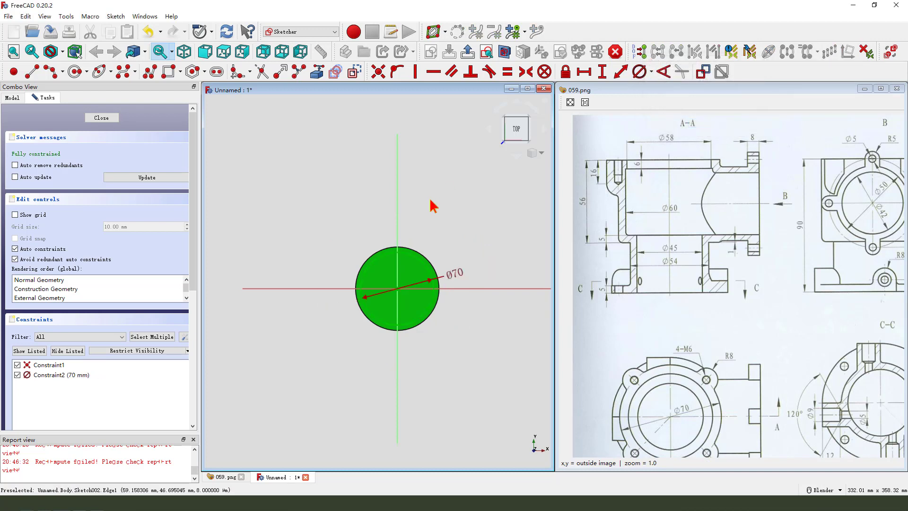
{"action": "left_click", "coordinate": [467, 51]}
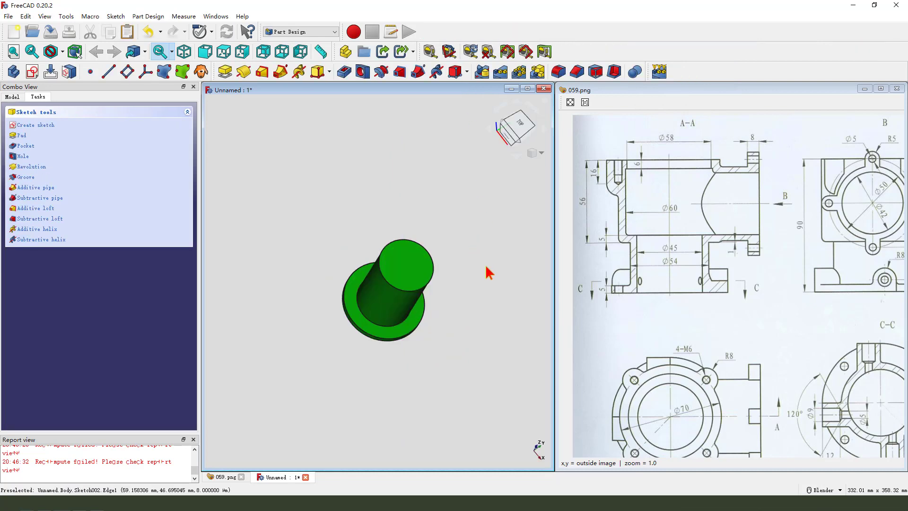
Step: Set up a pad of the 70 mm circle using Two dimensions with a first length of 90 mm
{"action": "left_click", "coordinate": [224, 71]}
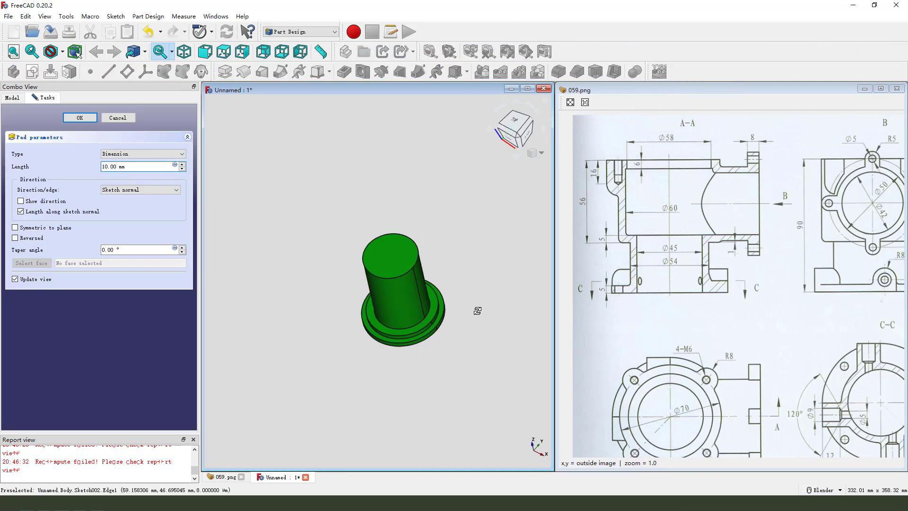
{"action": "left_click", "coordinate": [118, 154]}
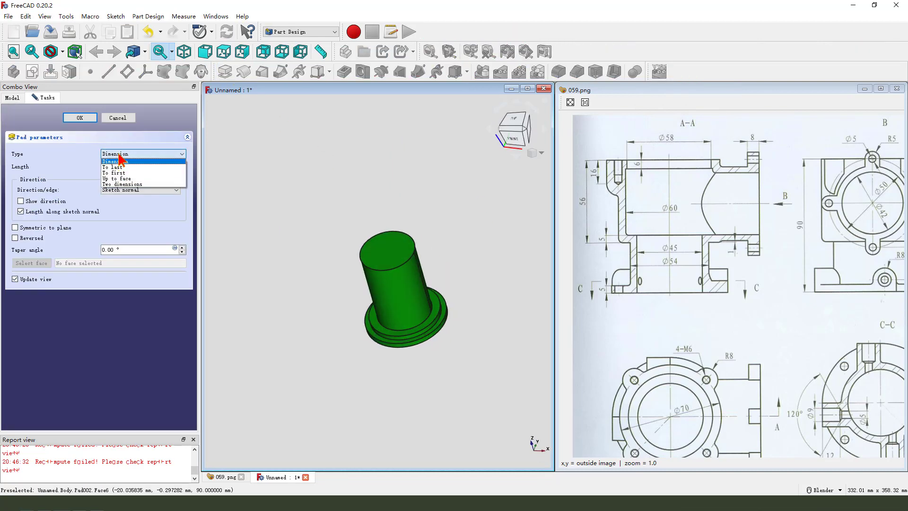
{"action": "left_click", "coordinate": [131, 185]}
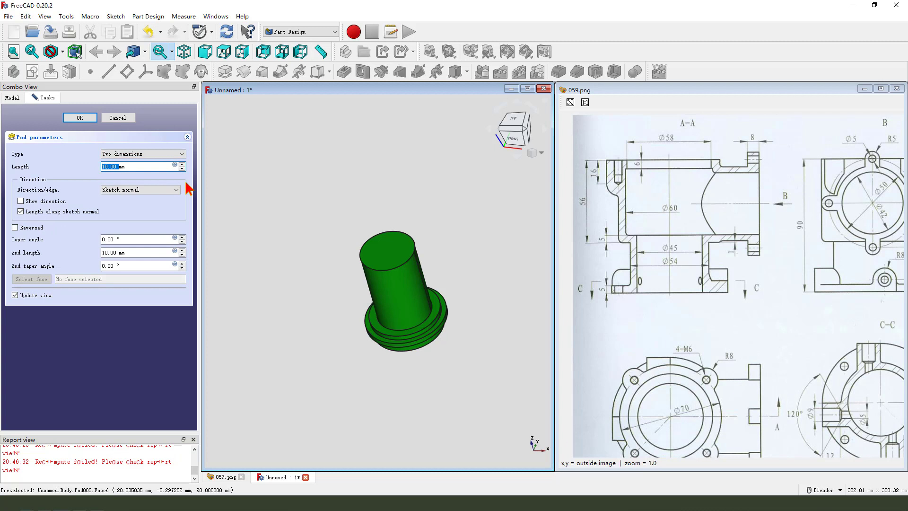
{"action": "middle_click_drag", "start_coordinate": [425, 347], "coordinate": [435, 313]}
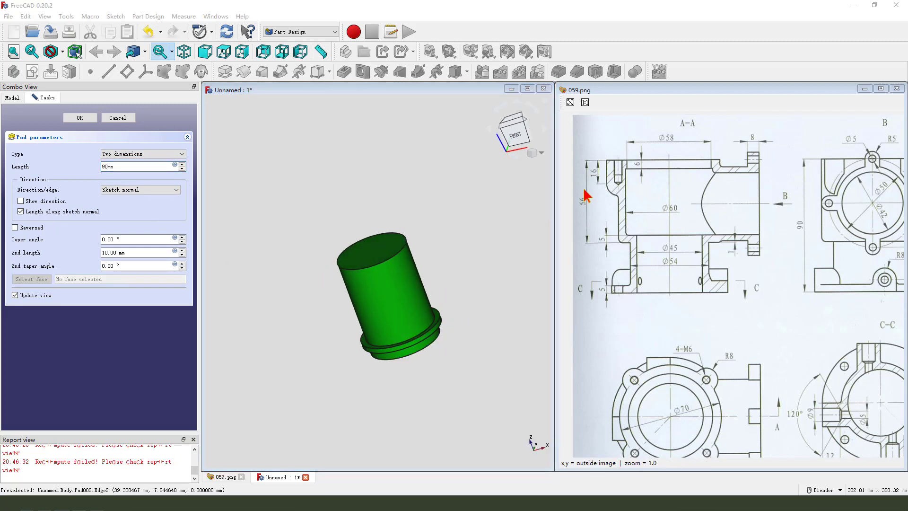
Step: Set the pad's second length to -90+56 mm so the upper body is 56 mm tall, and accept the pad
{"action": "mouse_move", "coordinate": [585, 246]}
{"action": "left_mouse_down"}
{"action": "mouse_move", "coordinate": [640, 247]}
{"action": "mouse_move", "coordinate": [624, 300]}
{"action": "mouse_move", "coordinate": [651, 313]}
{"action": "left_mouse_up"}
{"action": "mouse_move", "coordinate": [672, 289]}
{"action": "left_mouse_down"}
{"action": "mouse_move", "coordinate": [711, 312]}
{"action": "mouse_move", "coordinate": [695, 313]}
{"action": "left_mouse_up"}
{"action": "mouse_move", "coordinate": [709, 294]}
{"action": "left_mouse_down"}
{"action": "mouse_move", "coordinate": [722, 296]}
{"action": "mouse_move", "coordinate": [718, 320]}
{"action": "left_mouse_up"}
{"action": "left_click_drag", "start_coordinate": [634, 322], "coordinate": [755, 347]}
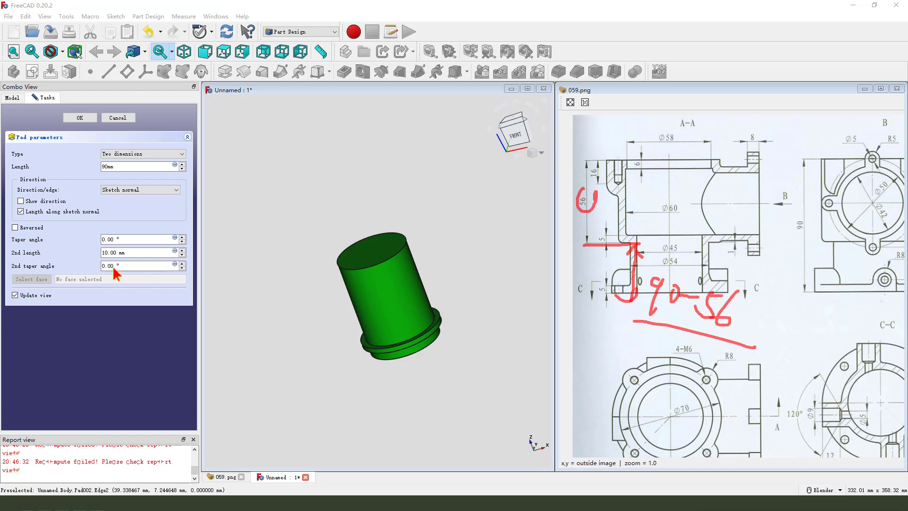
{"action": "key", "text": "Escape"}
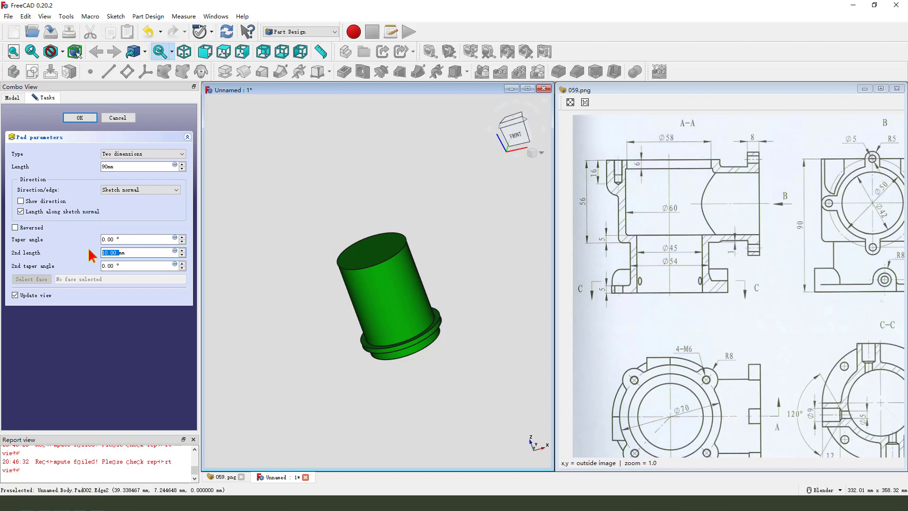
{"action": "type", "text": "-90+56mm"}
{"action": "middle_click_drag", "start_coordinate": [489, 326], "coordinate": [453, 262]}
{"action": "mouse_move", "coordinate": [455, 268]}
{"action": "left_mouse_down"}
{"action": "mouse_move", "coordinate": [424, 290]}
{"action": "mouse_move", "coordinate": [439, 305]}
{"action": "left_mouse_up"}
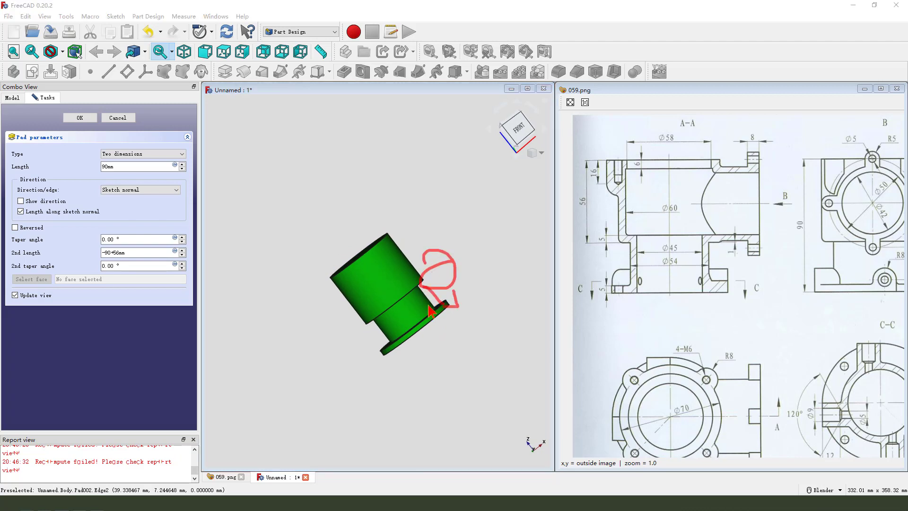
{"action": "left_click", "coordinate": [80, 118]}
Step: Examine the R8 bosses around the 4-M6 holes in the drawing's plan view and their profile in section A-A
{"action": "mouse_move", "coordinate": [426, 265]}
{"action": "middle_mouse_down"}
{"action": "mouse_move", "coordinate": [441, 254]}
{"action": "mouse_move", "coordinate": [499, 307]}
{"action": "middle_mouse_up"}
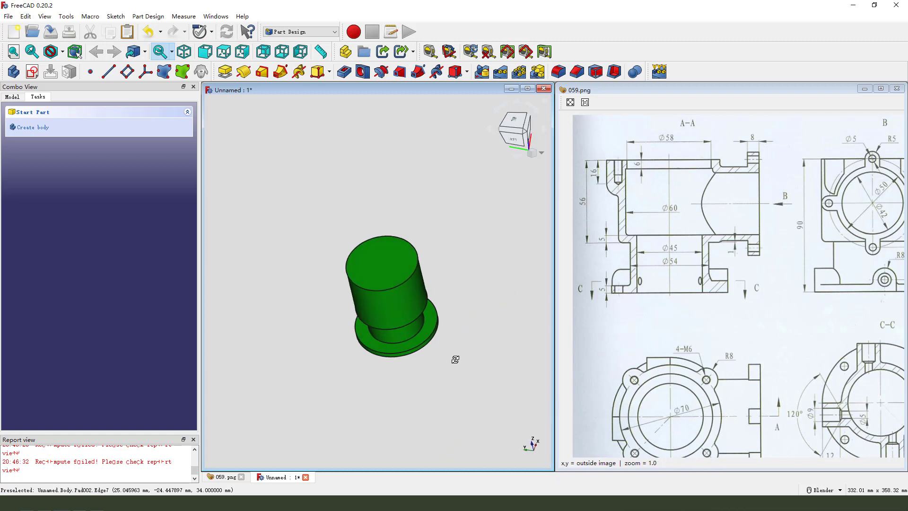
{"action": "middle_click_drag", "start_coordinate": [454, 359], "coordinate": [448, 353]}
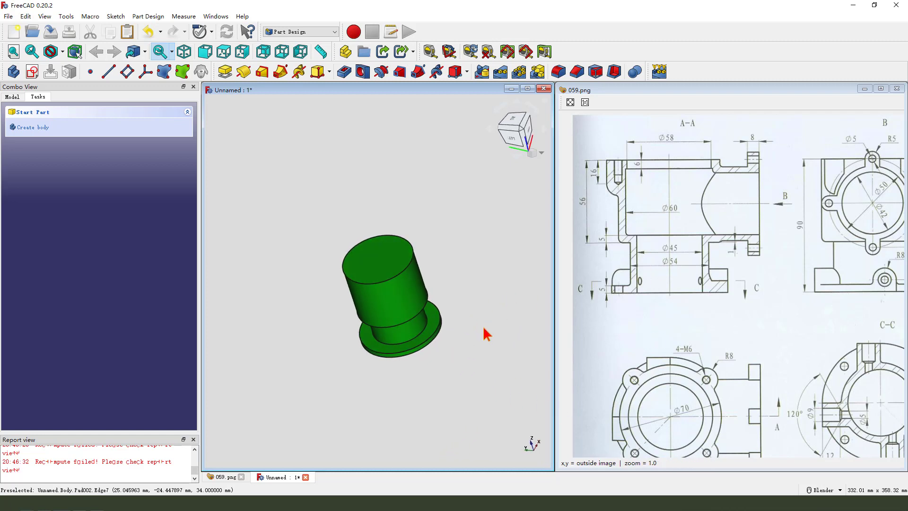
{"action": "mouse_move", "coordinate": [806, 262]}
{"action": "left_mouse_down"}
{"action": "mouse_move", "coordinate": [762, 263]}
{"action": "mouse_move", "coordinate": [774, 218]}
{"action": "left_mouse_up"}
{"action": "mouse_move", "coordinate": [681, 329]}
{"action": "left_mouse_down"}
{"action": "mouse_move", "coordinate": [716, 334]}
{"action": "mouse_move", "coordinate": [687, 342]}
{"action": "left_mouse_up"}
{"action": "mouse_move", "coordinate": [755, 244]}
{"action": "left_mouse_down"}
{"action": "mouse_move", "coordinate": [709, 297]}
{"action": "mouse_move", "coordinate": [726, 242]}
{"action": "mouse_move", "coordinate": [716, 237]}
{"action": "left_mouse_up"}
{"action": "left_click_drag", "start_coordinate": [700, 298], "coordinate": [716, 288]}
{"action": "mouse_move", "coordinate": [688, 318]}
{"action": "left_mouse_down"}
{"action": "mouse_move", "coordinate": [692, 308]}
{"action": "mouse_move", "coordinate": [702, 343]}
{"action": "left_mouse_up"}
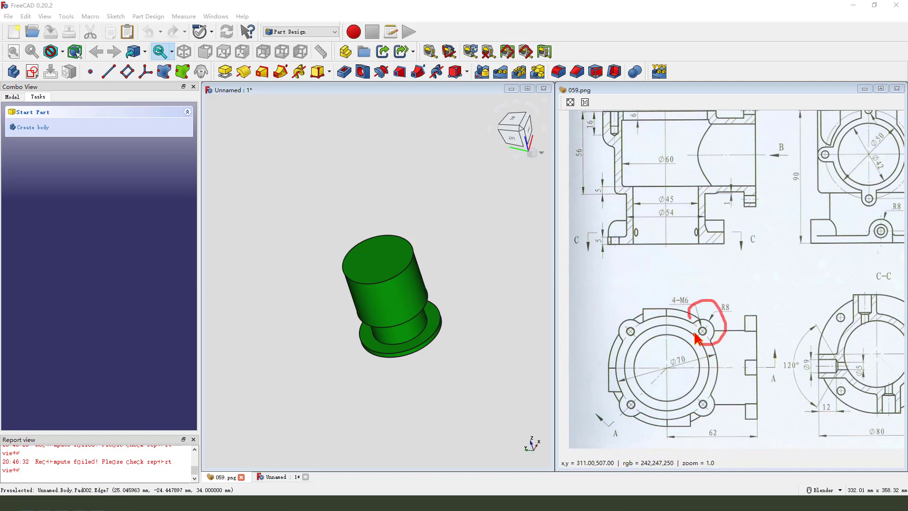
{"action": "left_click_drag", "start_coordinate": [753, 294], "coordinate": [732, 305]}
{"action": "key", "text": "Escape"}
{"action": "mouse_move", "coordinate": [667, 243]}
{"action": "middle_mouse_down"}
{"action": "mouse_move", "coordinate": [664, 306]}
{"action": "mouse_move", "coordinate": [648, 296]}
{"action": "middle_mouse_up"}
{"action": "mouse_move", "coordinate": [735, 326]}
{"action": "left_mouse_down"}
{"action": "mouse_move", "coordinate": [724, 311]}
{"action": "mouse_move", "coordinate": [714, 321]}
{"action": "mouse_move", "coordinate": [761, 326]}
{"action": "mouse_move", "coordinate": [794, 311]}
{"action": "mouse_move", "coordinate": [799, 294]}
{"action": "left_mouse_up"}
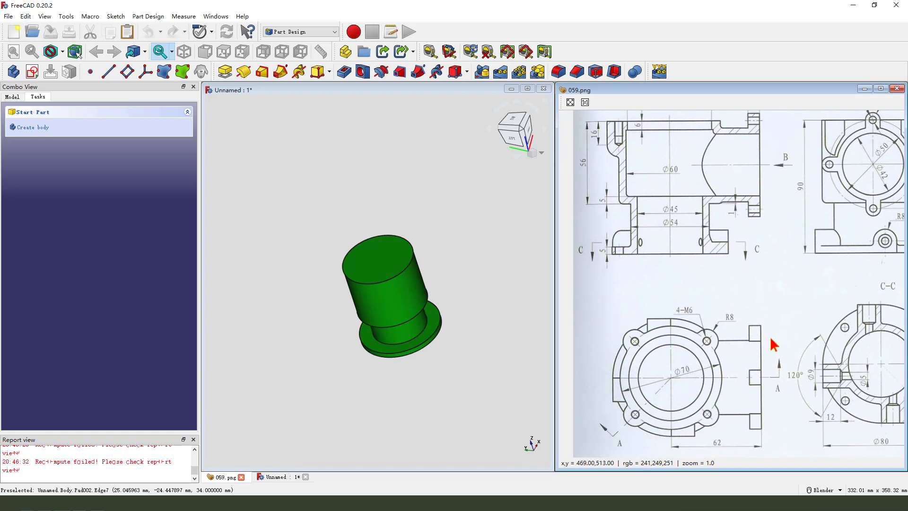
Step: Create a new sketch on the YZ plane
{"action": "left_click", "coordinate": [37, 73]}
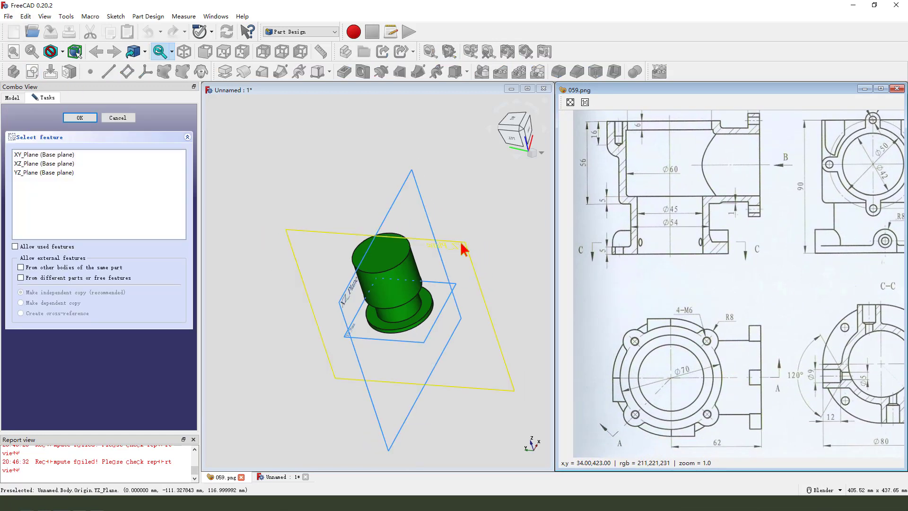
{"action": "middle_click_drag", "start_coordinate": [475, 269], "coordinate": [480, 281]}
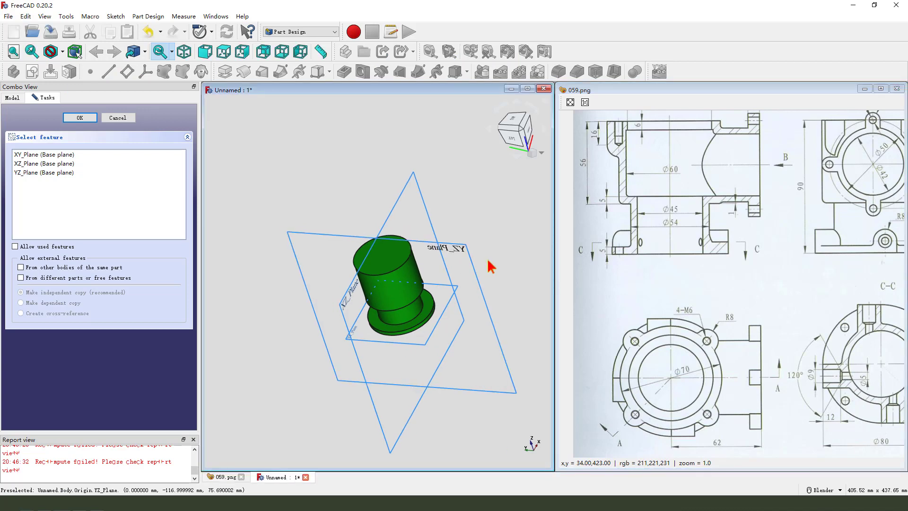
{"action": "key", "text": "0"}
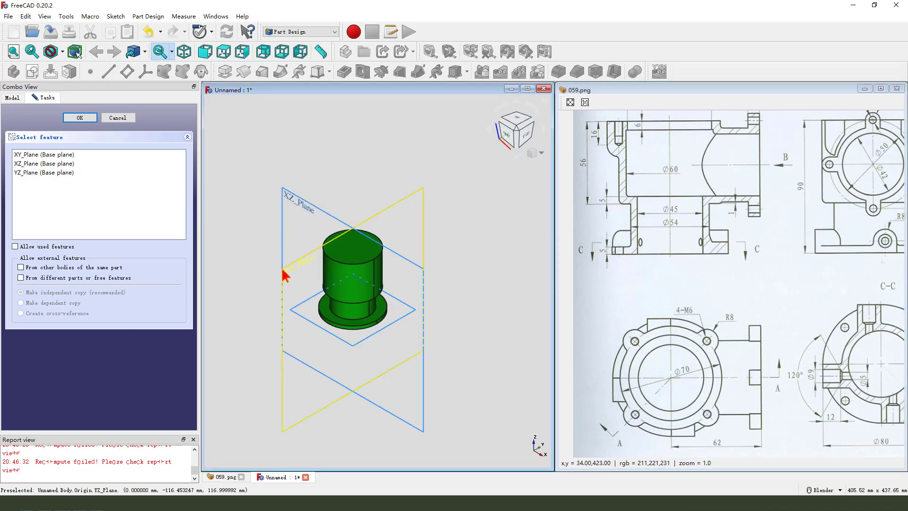
{"action": "scroll", "coordinate": [291, 267], "scroll_direction": "up", "scroll_amount": 3}
{"action": "left_click", "coordinate": [307, 261]}
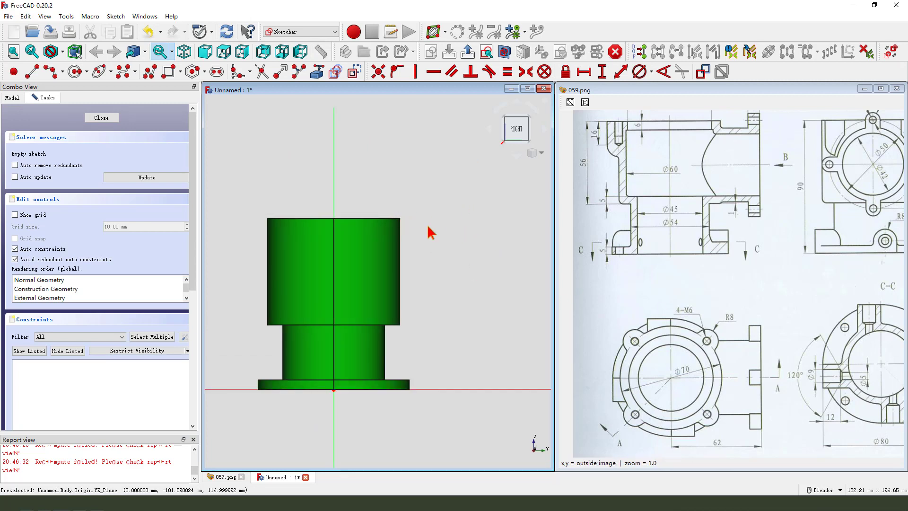
Step: Project the upper cylinder's top and bottom edges into the sketch as external geometry and turn on section view
{"action": "left_click", "coordinate": [321, 76]}
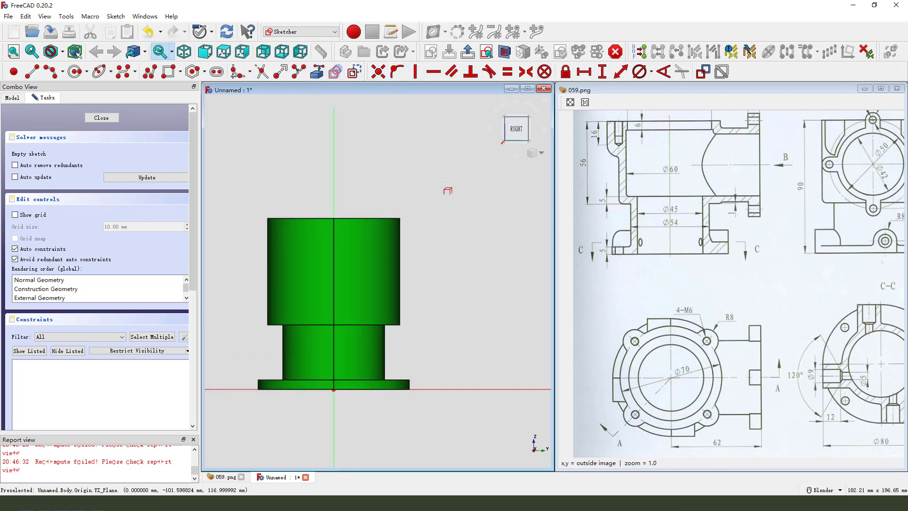
{"action": "left_click", "coordinate": [397, 219]}
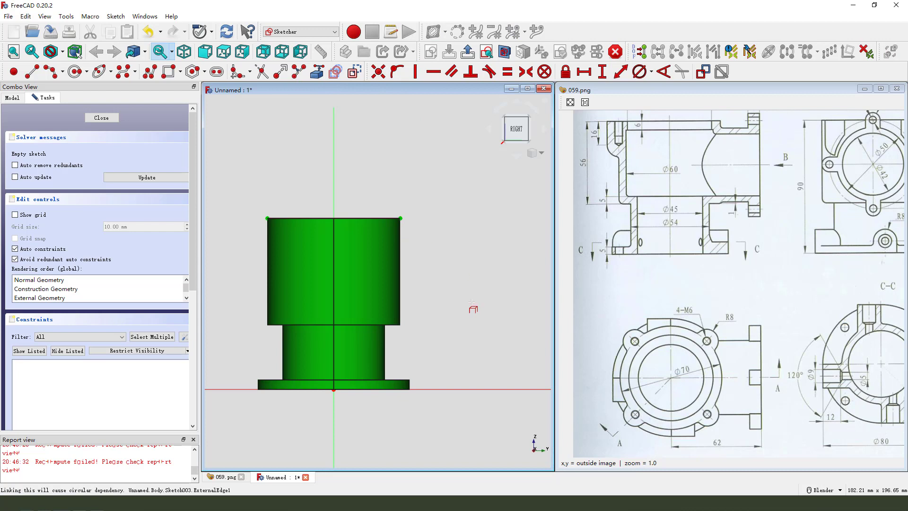
{"action": "left_click", "coordinate": [399, 325]}
{"action": "left_click", "coordinate": [506, 56]}
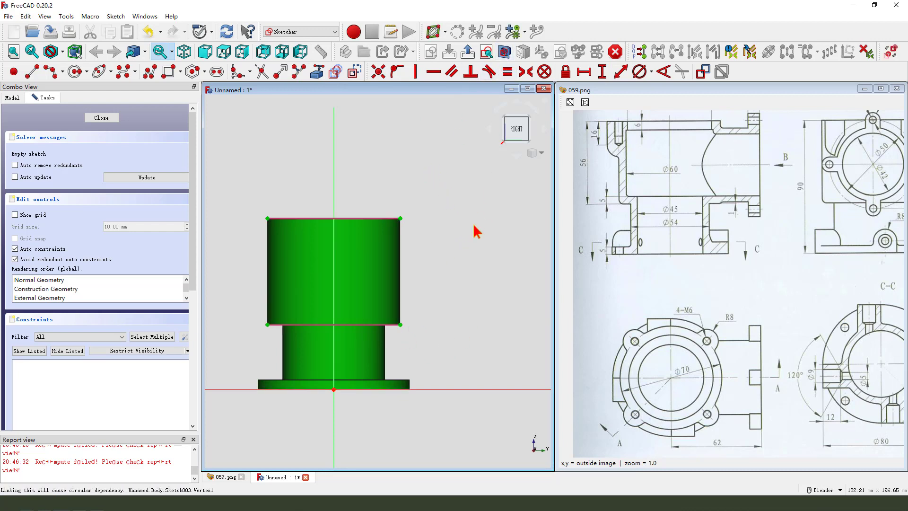
Step: From the cylinder's top corner, draw a vertical line about 17 mm down and a horizontal line about 11 mm outward, ending in a short downward vertical line
{"action": "left_click", "coordinate": [32, 71]}
{"action": "left_click", "coordinate": [400, 218]}
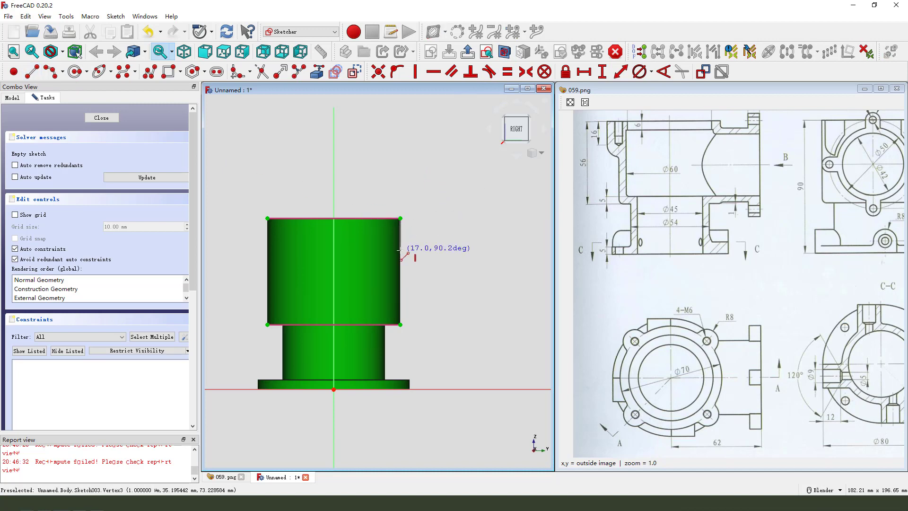
{"action": "left_click", "coordinate": [400, 250]}
{"action": "left_click", "coordinate": [400, 218]}
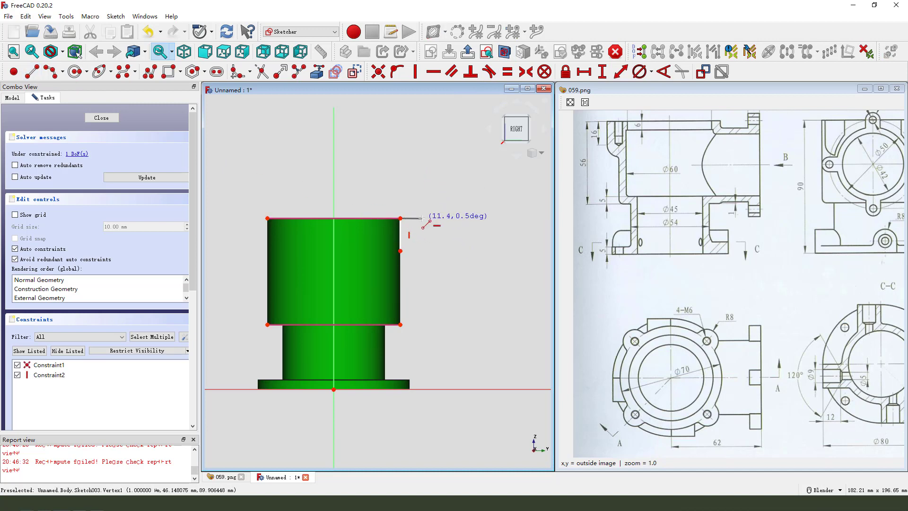
{"action": "left_click", "coordinate": [422, 217]}
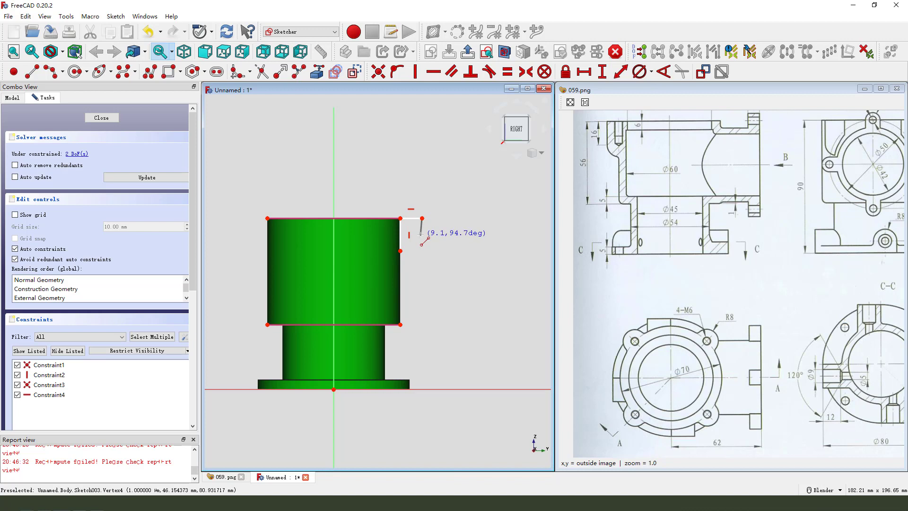
{"action": "left_click", "coordinate": [421, 238]}
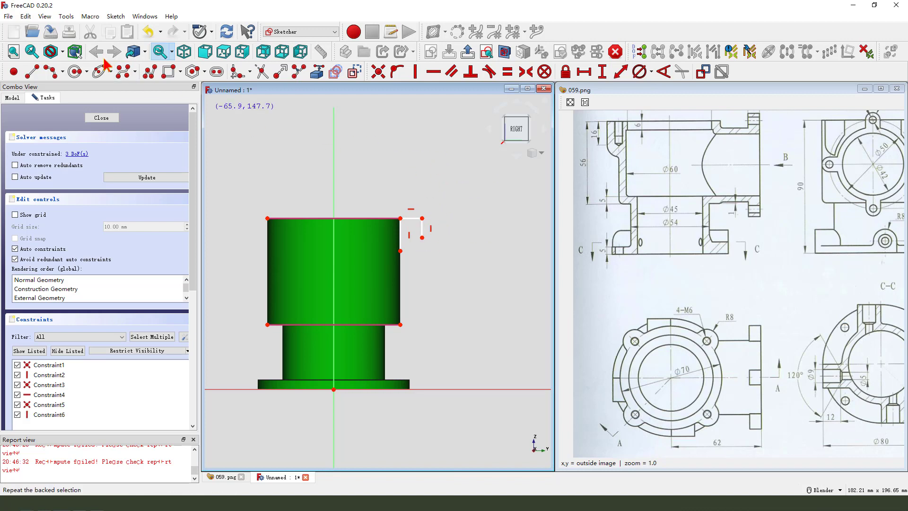
Step: Close the boss profile with an arc joining the outer vertical line's lower end to the inner vertical line's lower end
{"action": "scroll", "coordinate": [495, 285], "scroll_direction": "up", "scroll_amount": 2}
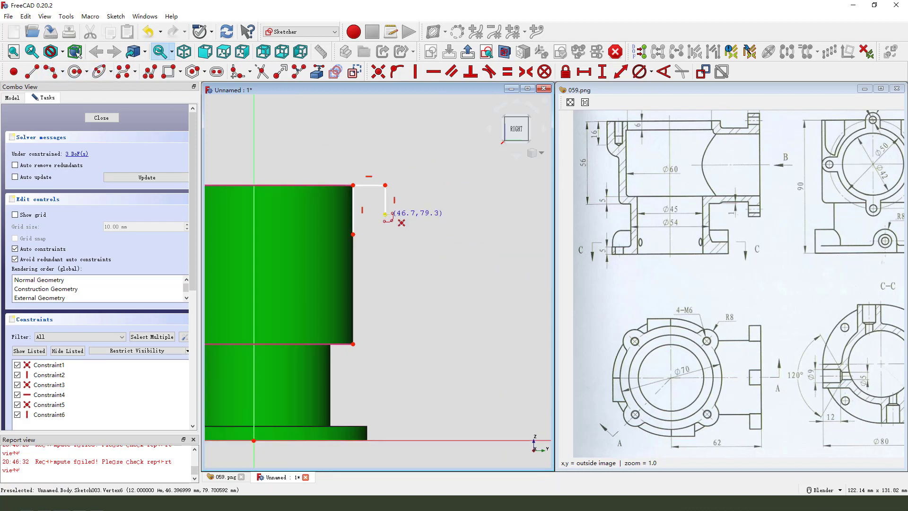
{"action": "left_click", "coordinate": [353, 234]}
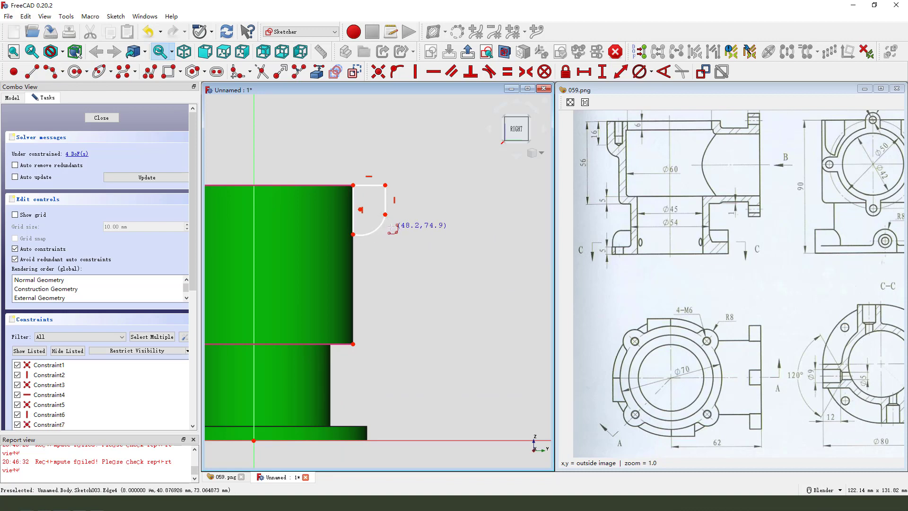
{"action": "right_click", "coordinate": [389, 223]}
Step: Make the arc tangent to the outer vertical line and constrain its centre onto the inner vertical line
{"action": "scroll", "coordinate": [389, 221], "scroll_direction": "up", "scroll_amount": 1}
{"action": "left_click", "coordinate": [382, 221]}
{"action": "left_click", "coordinate": [385, 208]}
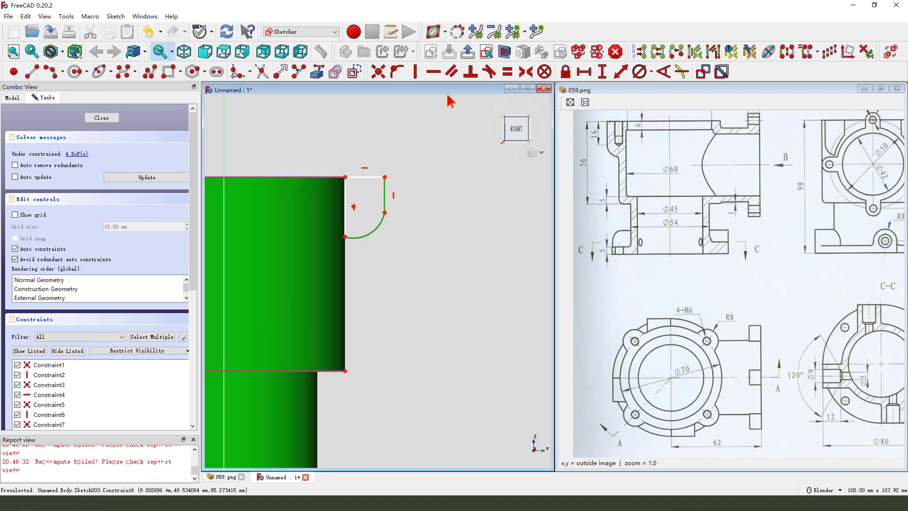
{"action": "left_click", "coordinate": [489, 72]}
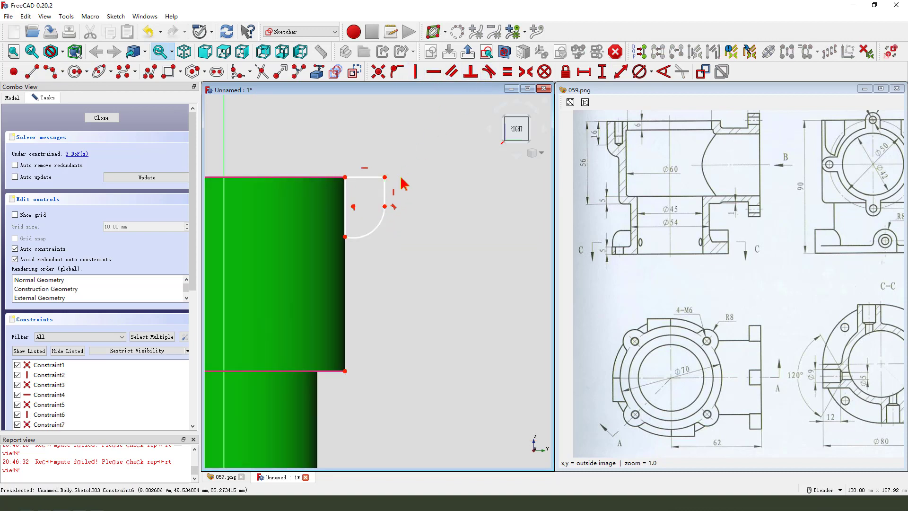
{"action": "left_click", "coordinate": [349, 196]}
{"action": "left_click", "coordinate": [398, 76]}
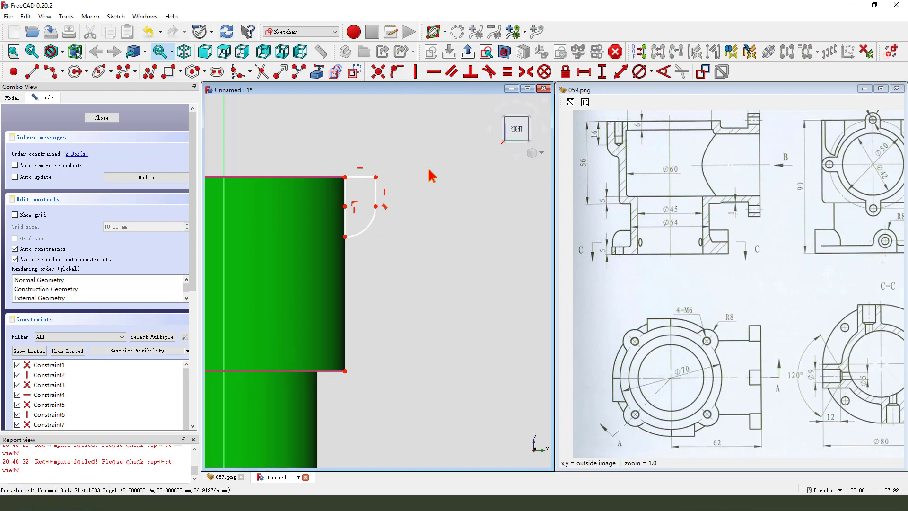
Step: Check the R8 boss in the drawing and set the length of the profile's top horizontal line to 8 mm
{"action": "scroll", "coordinate": [440, 208], "scroll_direction": "down", "scroll_amount": 4}
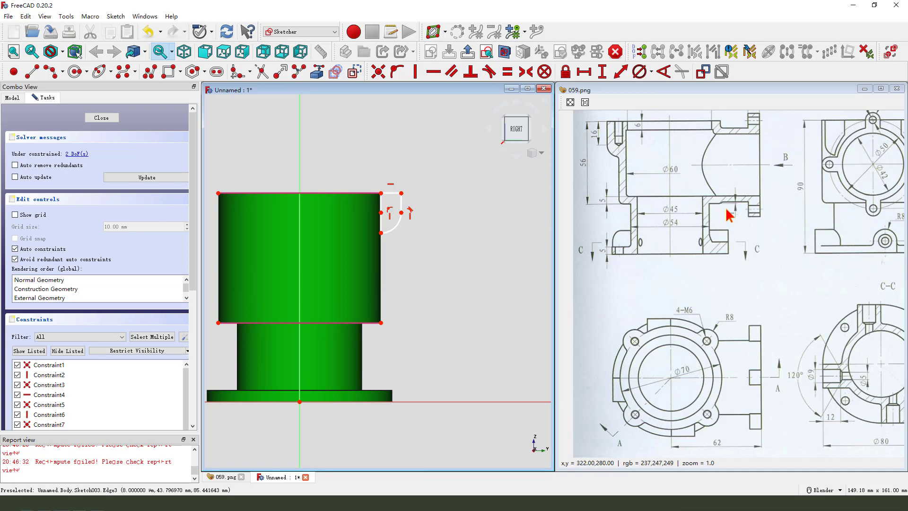
{"action": "left_click_drag", "start_coordinate": [723, 215], "coordinate": [707, 249]}
{"action": "left_click_drag", "start_coordinate": [803, 259], "coordinate": [786, 222]}
{"action": "middle_click_drag", "start_coordinate": [704, 354], "coordinate": [722, 300]}
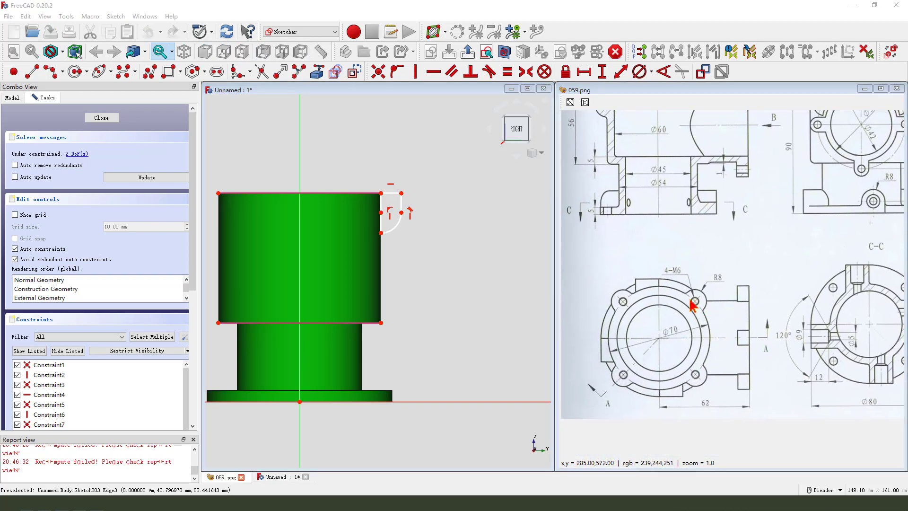
{"action": "mouse_move", "coordinate": [691, 301]}
{"action": "left_mouse_down"}
{"action": "mouse_move", "coordinate": [722, 304]}
{"action": "mouse_move", "coordinate": [712, 293]}
{"action": "mouse_move", "coordinate": [728, 282]}
{"action": "left_mouse_up"}
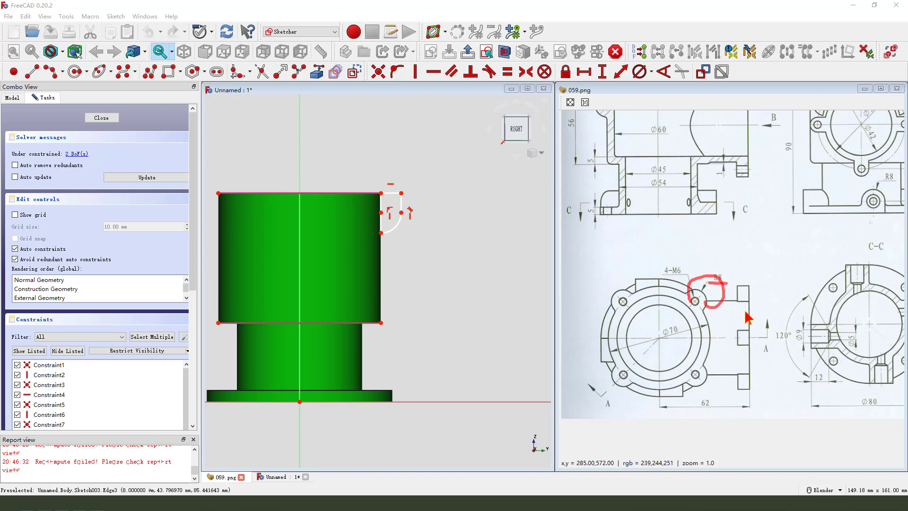
{"action": "key", "text": "Escape"}
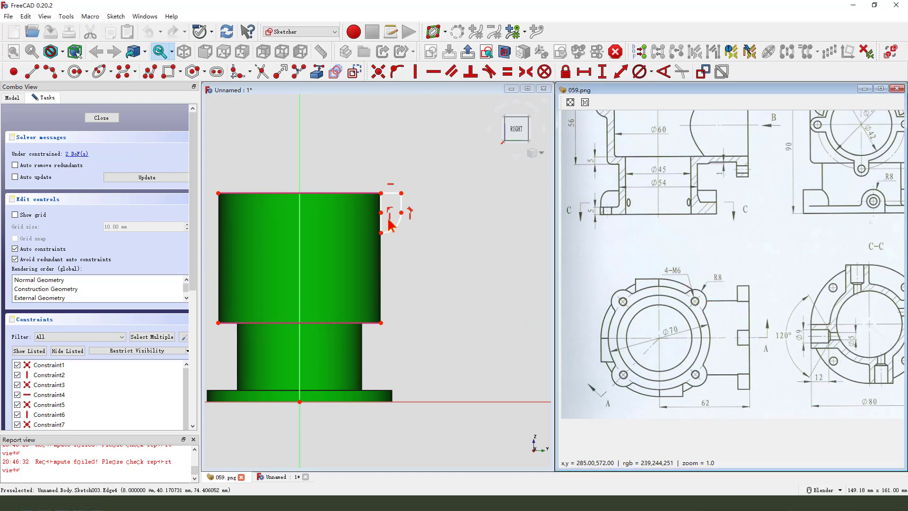
{"action": "left_click", "coordinate": [396, 193]}
{"action": "left_click", "coordinate": [584, 72]}
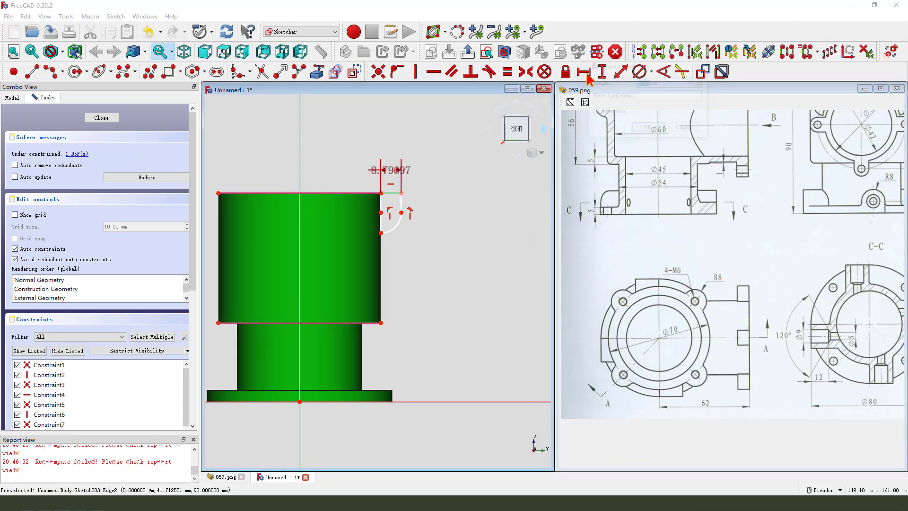
{"action": "type", "text": "8"}
{"action": "key", "text": "Return"}
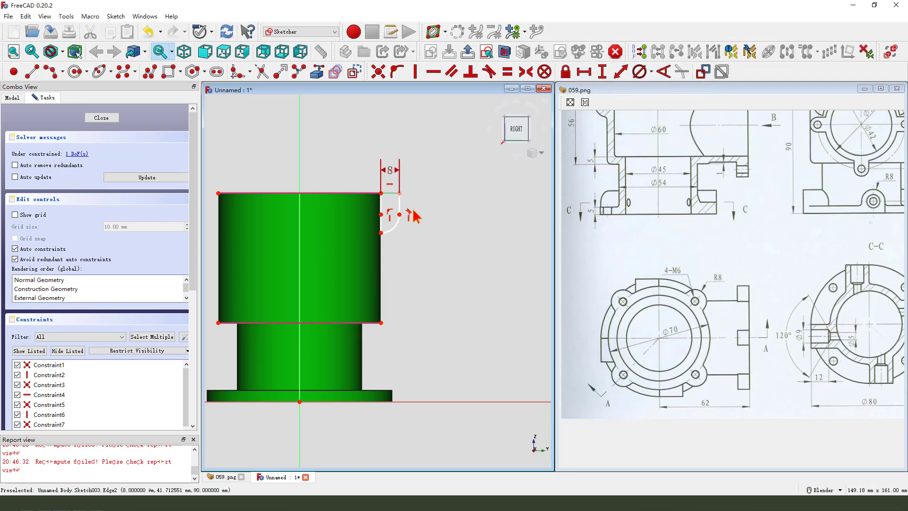
Step: Set the outer vertical line's length to 16 mm, move its dimension clear of the profile, and close the sketch
{"action": "left_click_drag", "start_coordinate": [689, 239], "coordinate": [713, 274]}
{"action": "mouse_move", "coordinate": [616, 142]}
{"action": "left_mouse_down"}
{"action": "mouse_move", "coordinate": [608, 158]}
{"action": "mouse_move", "coordinate": [624, 148]}
{"action": "mouse_move", "coordinate": [580, 183]}
{"action": "mouse_move", "coordinate": [420, 207]}
{"action": "left_mouse_up"}
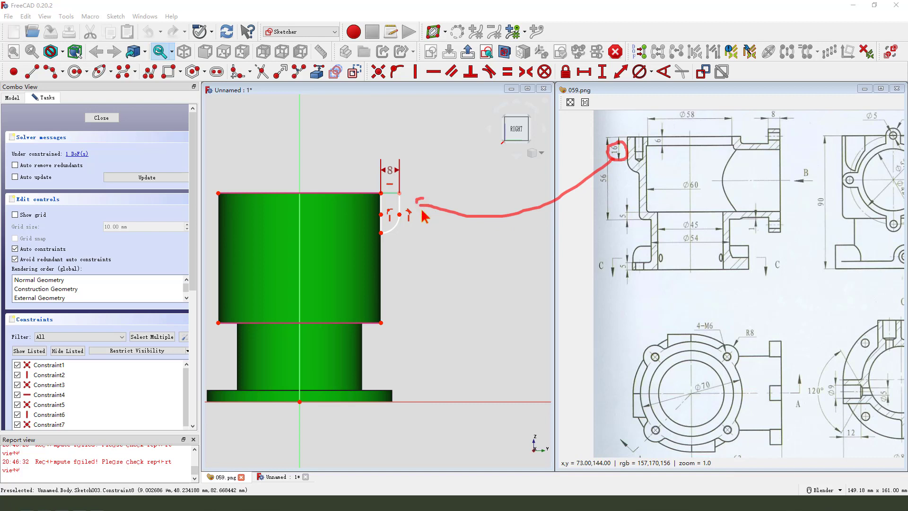
{"action": "left_click", "coordinate": [400, 202]}
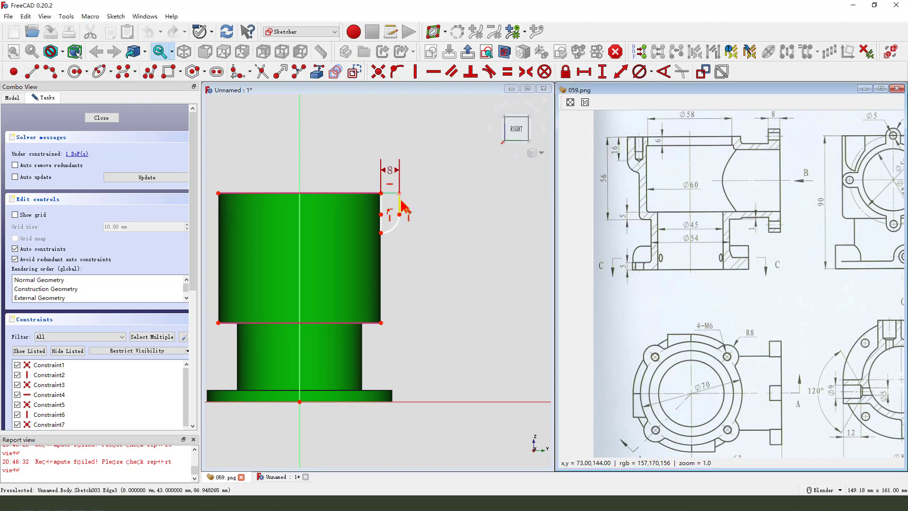
{"action": "left_click", "coordinate": [602, 72]}
{"action": "key", "text": "Return"}
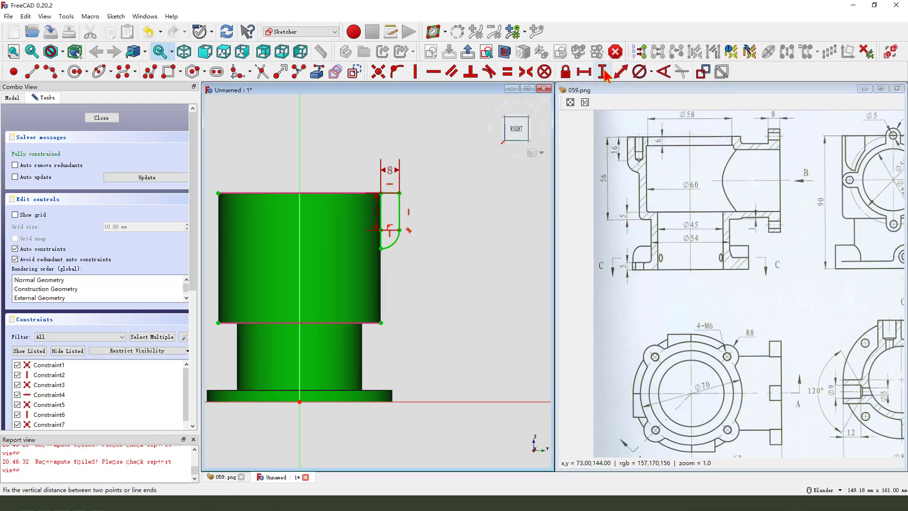
{"action": "left_click_drag", "start_coordinate": [379, 213], "coordinate": [431, 211]}
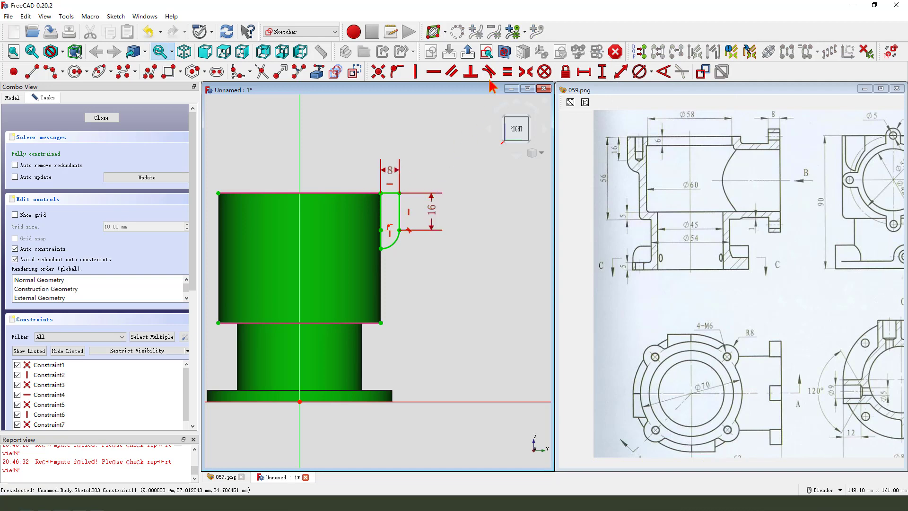
{"action": "left_click", "coordinate": [468, 51]}
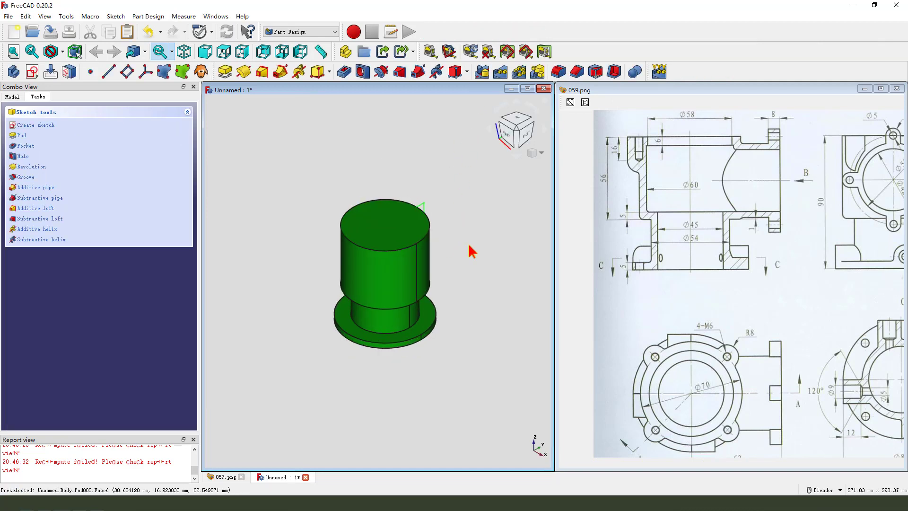
{"action": "mouse_move", "coordinate": [470, 251]}
{"action": "middle_mouse_down"}
{"action": "mouse_move", "coordinate": [452, 261]}
{"action": "mouse_move", "coordinate": [463, 250]}
{"action": "middle_mouse_up"}
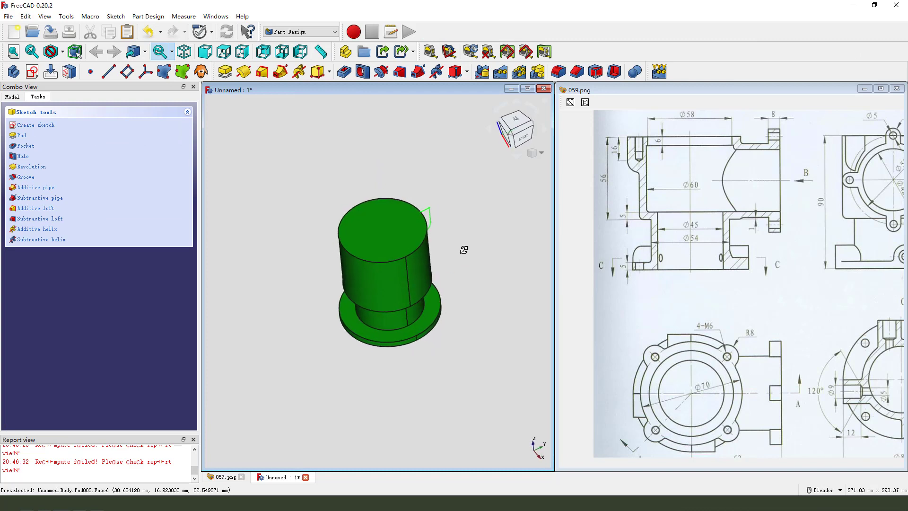
{"action": "mouse_move", "coordinate": [438, 197]}
{"action": "left_mouse_down"}
{"action": "mouse_move", "coordinate": [412, 237]}
{"action": "mouse_move", "coordinate": [442, 196]}
{"action": "mouse_move", "coordinate": [456, 251]}
{"action": "left_mouse_up"}
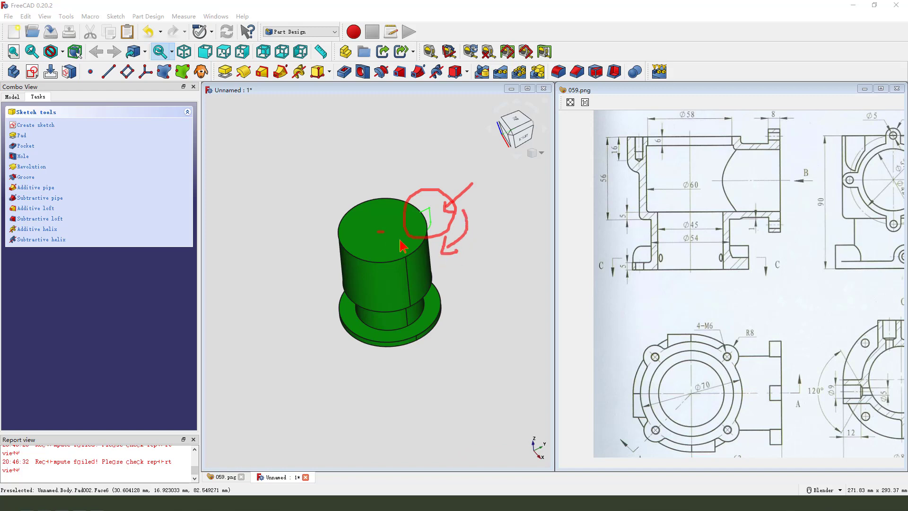
{"action": "left_click_drag", "start_coordinate": [400, 242], "coordinate": [480, 271]}
{"action": "left_click_drag", "start_coordinate": [486, 227], "coordinate": [479, 246]}
{"action": "mouse_move", "coordinate": [467, 214]}
{"action": "left_mouse_down"}
{"action": "mouse_move", "coordinate": [494, 246]}
{"action": "mouse_move", "coordinate": [511, 242]}
{"action": "left_mouse_up"}
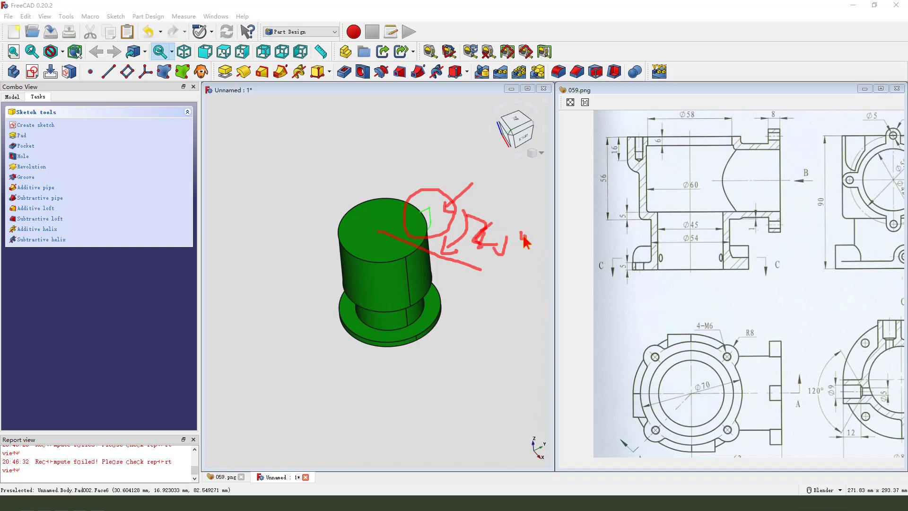
{"action": "key", "text": "Escape"}
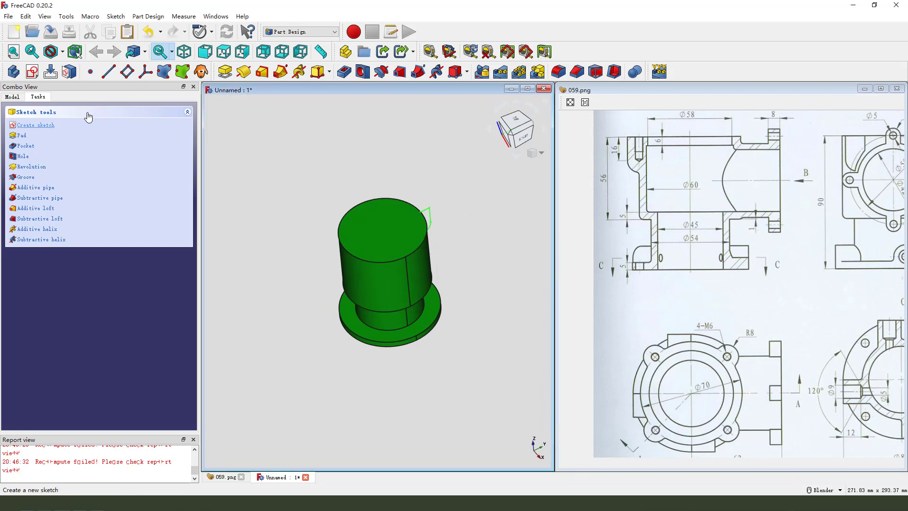
Step: Rotate the boss profile sketch 45° about the Y axis through its attachment offset
{"action": "left_click", "coordinate": [13, 97]}
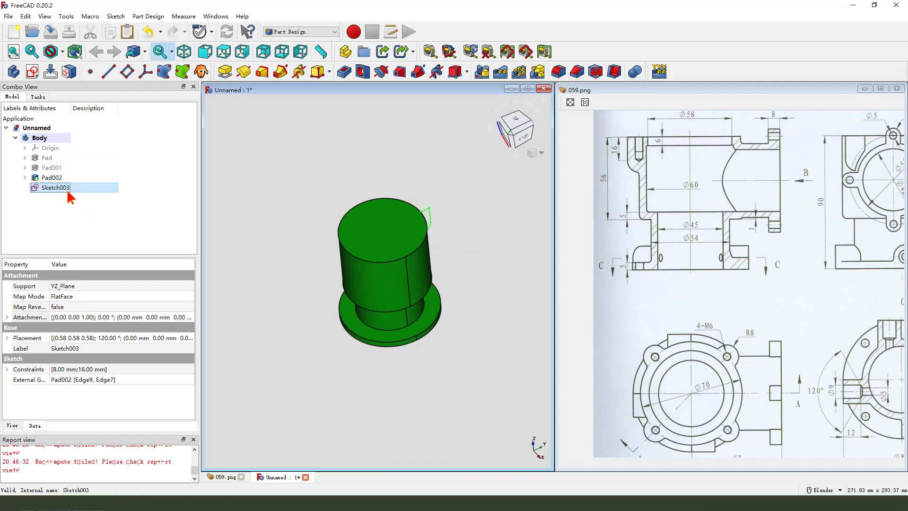
{"action": "left_click", "coordinate": [7, 317]}
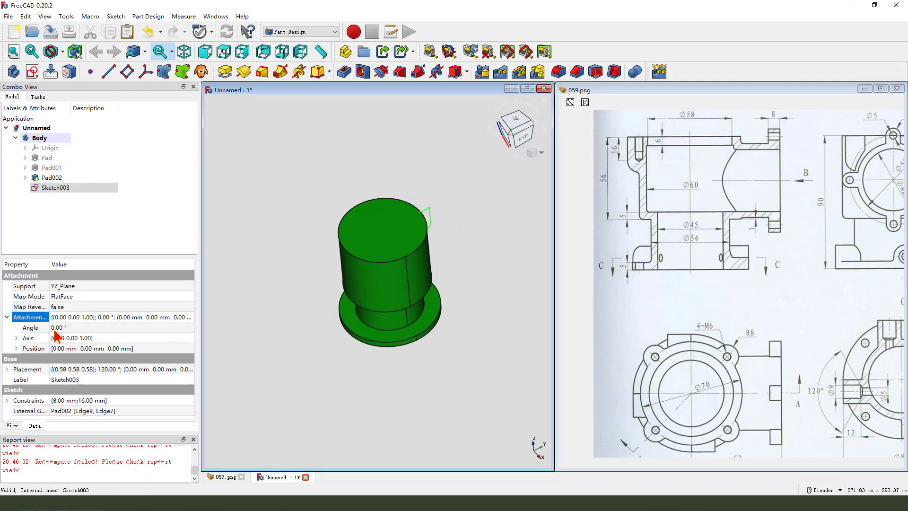
{"action": "left_click", "coordinate": [17, 338]}
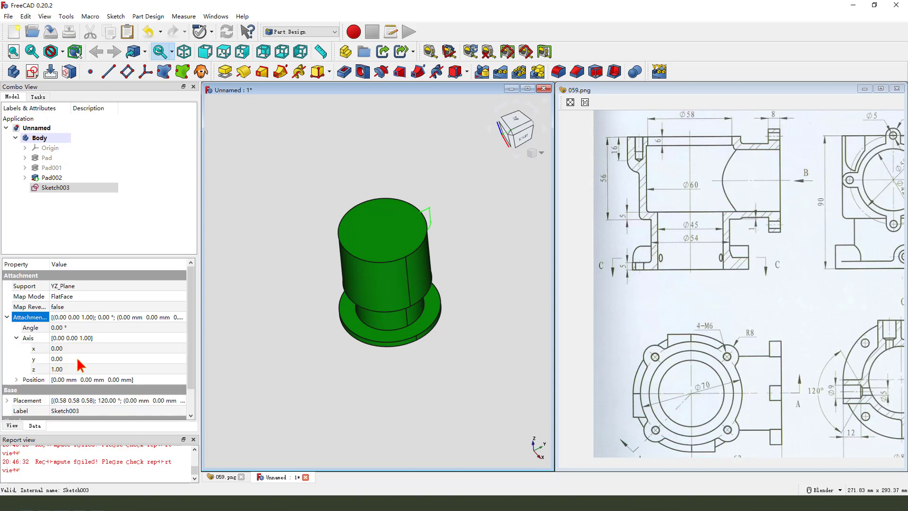
{"action": "left_click", "coordinate": [178, 318]}
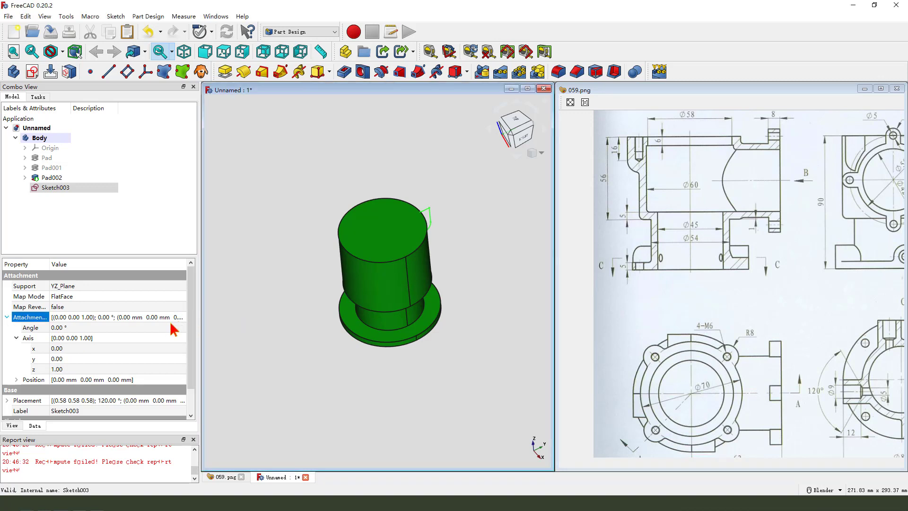
{"action": "left_click", "coordinate": [179, 317]}
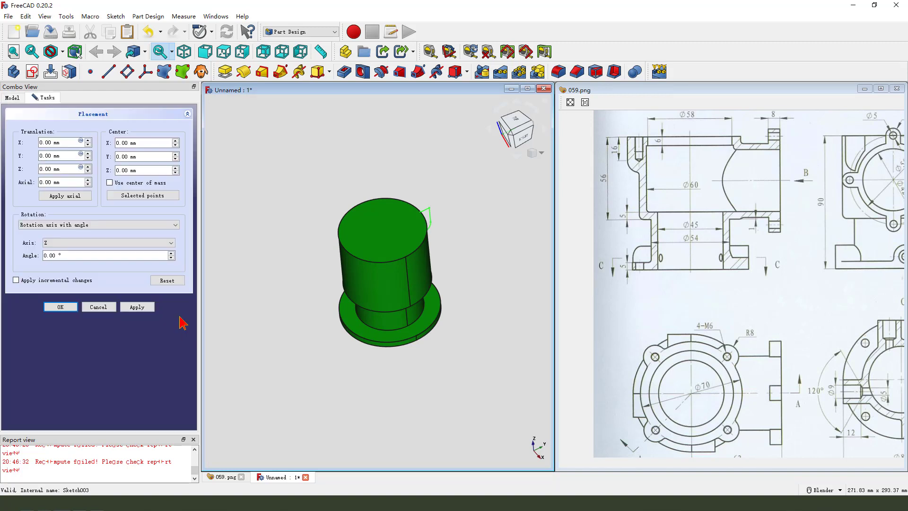
{"action": "left_click", "coordinate": [76, 242]}
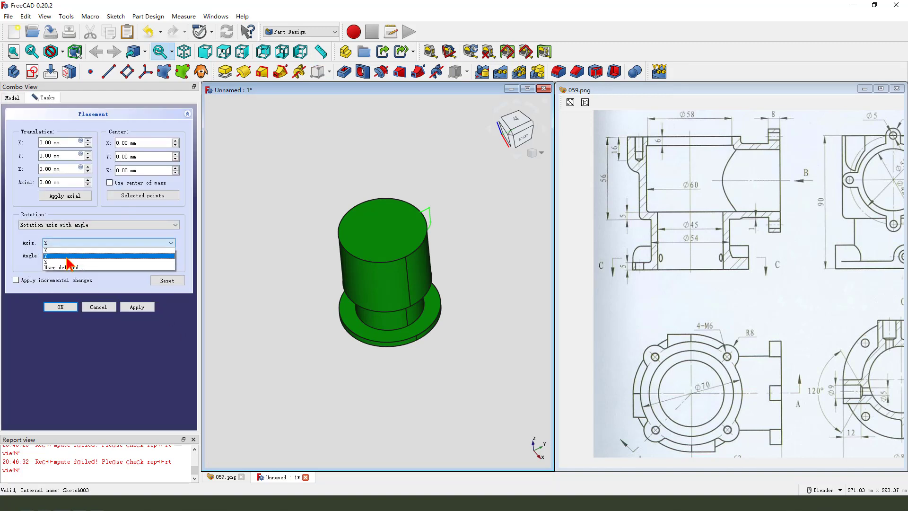
{"action": "left_click", "coordinate": [67, 257]}
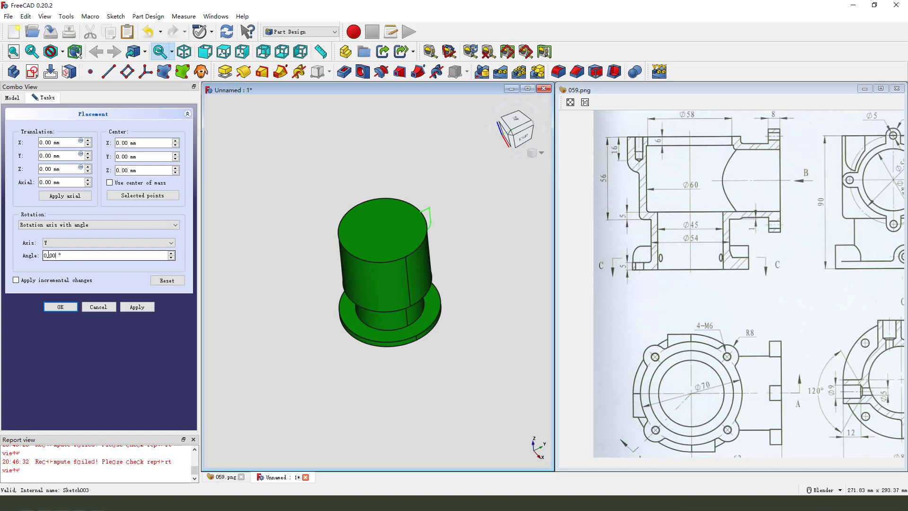
{"action": "double_click", "coordinate": [48, 255]}
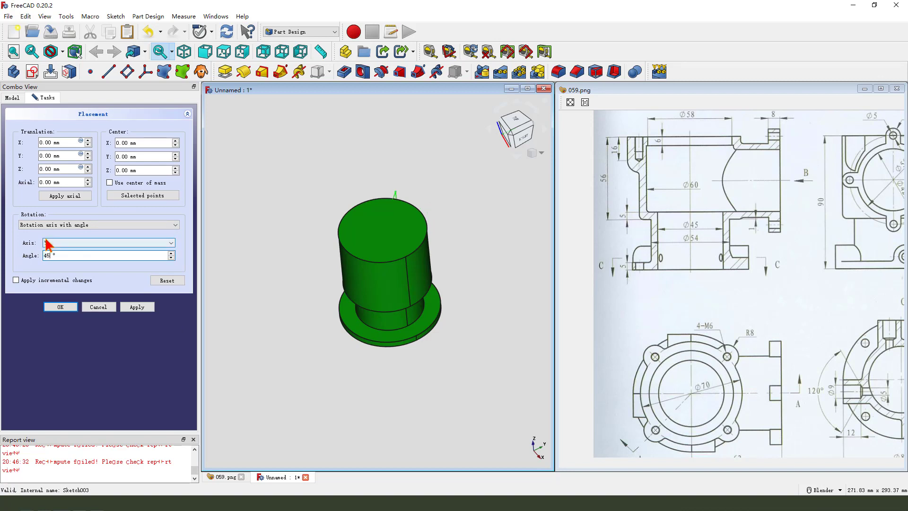
{"action": "middle_click_drag", "start_coordinate": [363, 232], "coordinate": [363, 260]}
{"action": "mouse_move", "coordinate": [76, 256]}
{"action": "left_mouse_down"}
{"action": "mouse_move", "coordinate": [246, 206]}
{"action": "mouse_move", "coordinate": [404, 189]}
{"action": "mouse_move", "coordinate": [389, 218]}
{"action": "mouse_move", "coordinate": [452, 191]}
{"action": "mouse_move", "coordinate": [416, 170]}
{"action": "mouse_move", "coordinate": [409, 178]}
{"action": "left_mouse_up"}
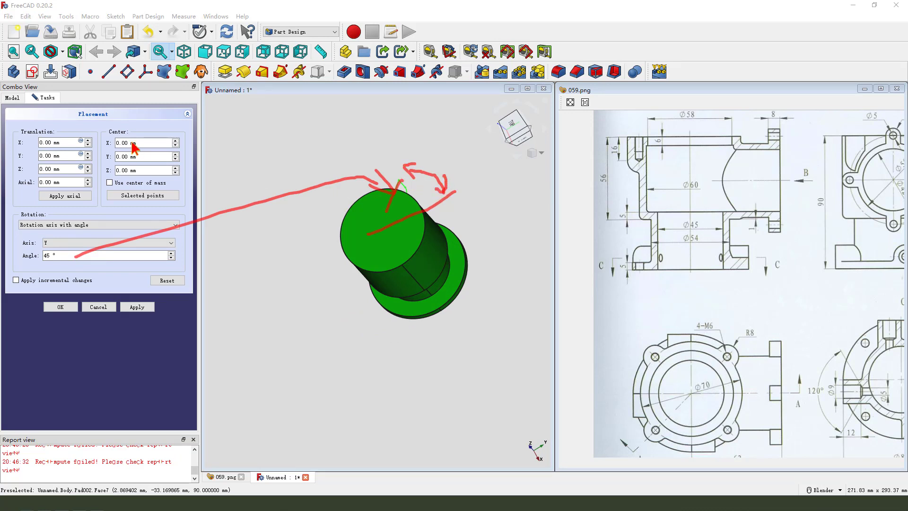
{"action": "left_click", "coordinate": [60, 307]}
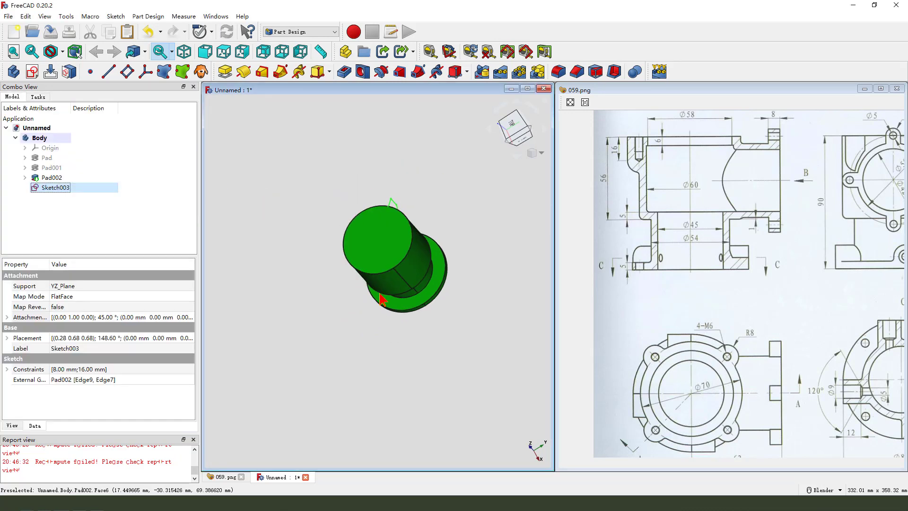
Step: Revolve the rotated boss profile 360°, reversed, using the sketch's long straight line on the cylinder surface as the axis
{"action": "middle_click_drag", "start_coordinate": [379, 293], "coordinate": [357, 279]}
{"action": "scroll", "coordinate": [402, 223], "scroll_direction": "up", "scroll_amount": 3}
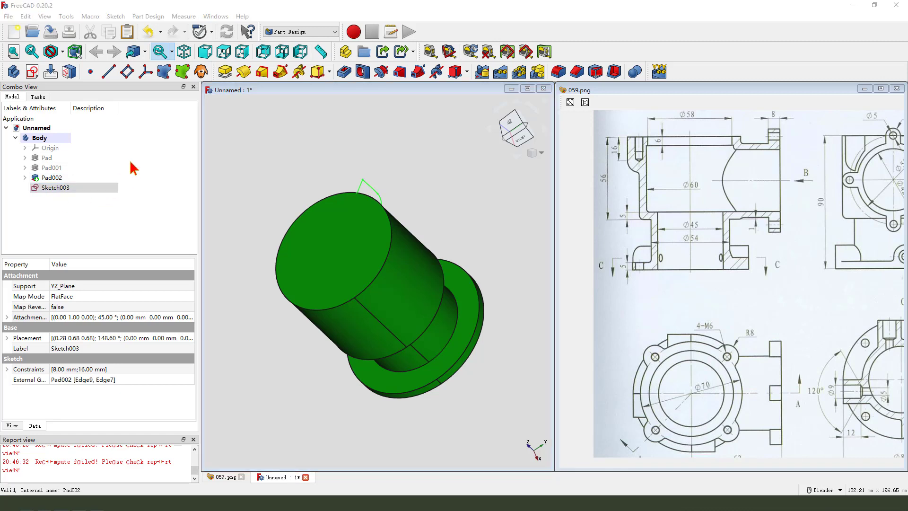
{"action": "left_click_drag", "start_coordinate": [131, 162], "coordinate": [92, 187]}
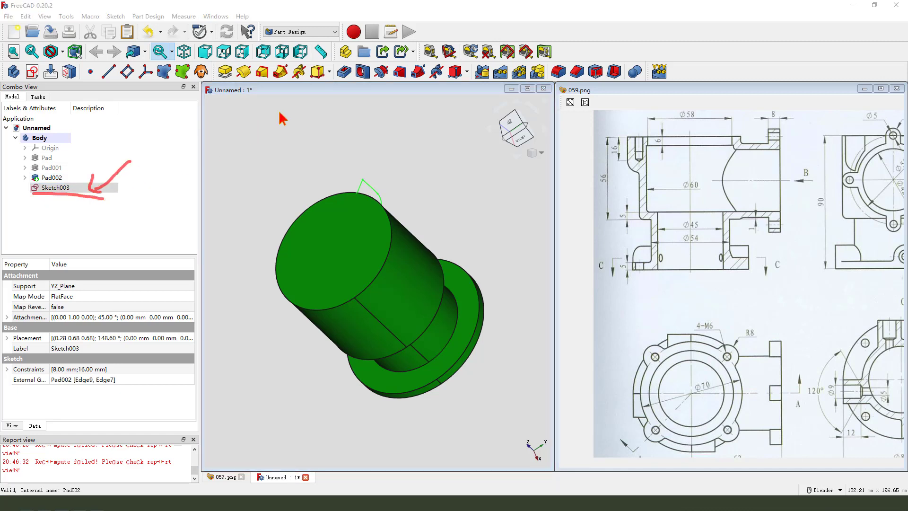
{"action": "left_click", "coordinate": [243, 71]}
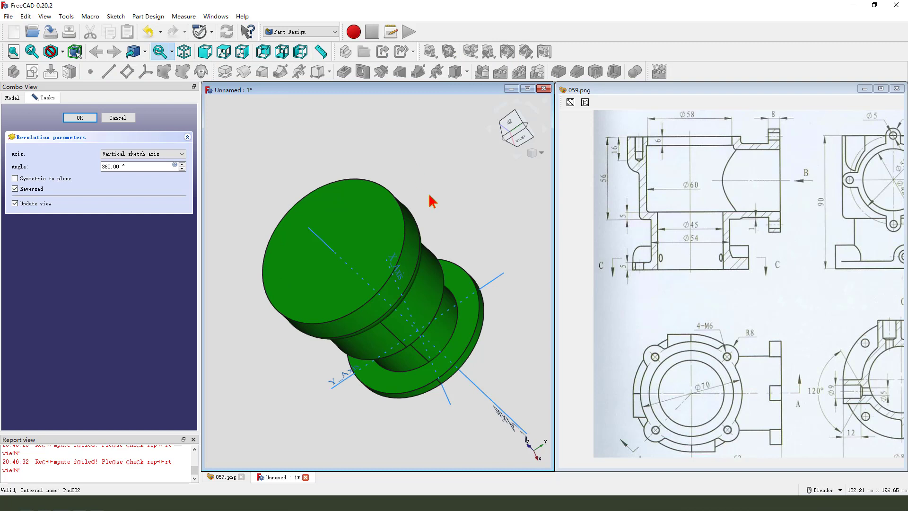
{"action": "left_click", "coordinate": [141, 154]}
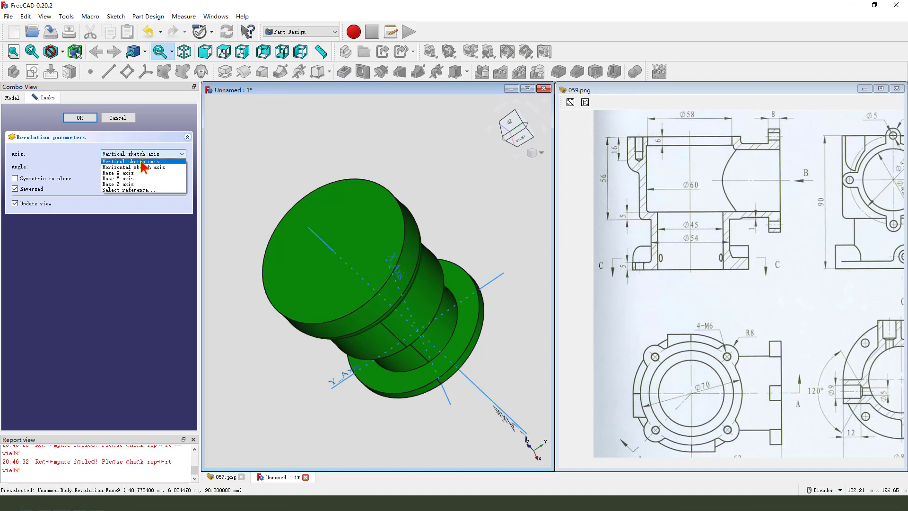
{"action": "left_click", "coordinate": [128, 189]}
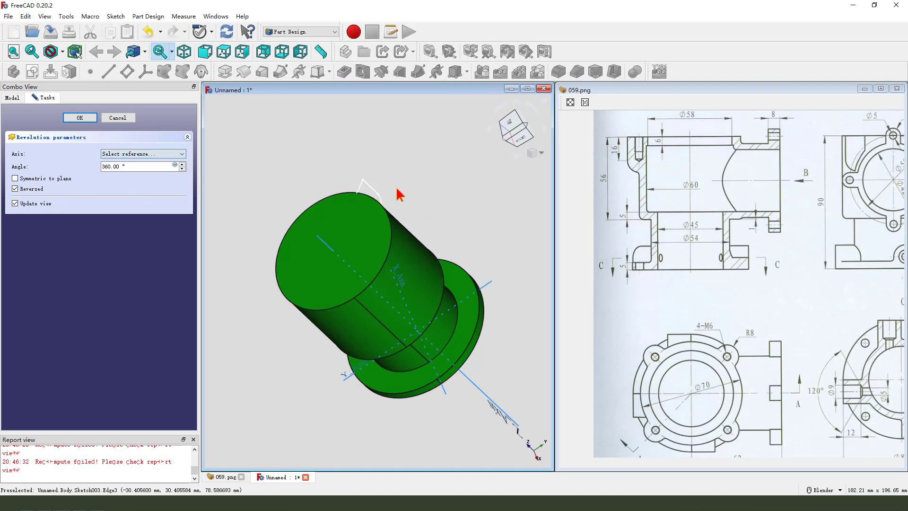
{"action": "middle_click_drag", "start_coordinate": [398, 190], "coordinate": [363, 216]}
{"action": "scroll", "coordinate": [304, 281], "scroll_direction": "up", "scroll_amount": 3}
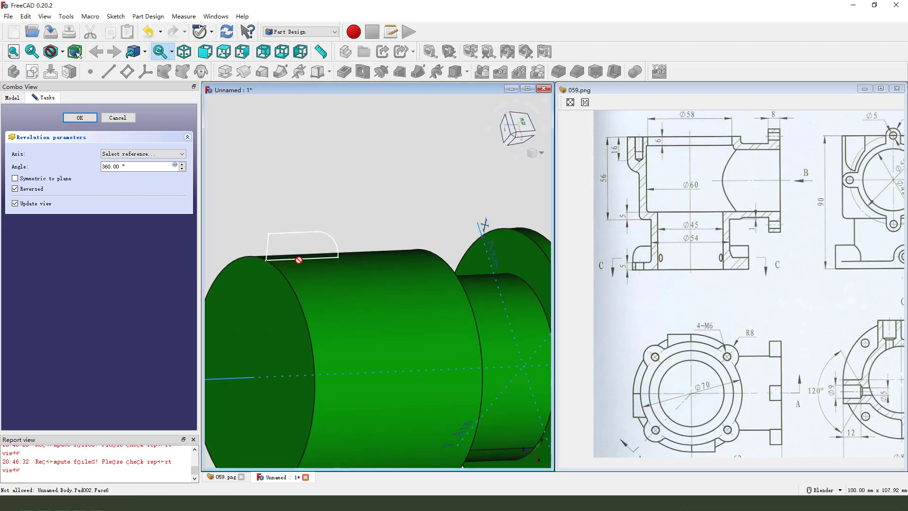
{"action": "left_click", "coordinate": [299, 259]}
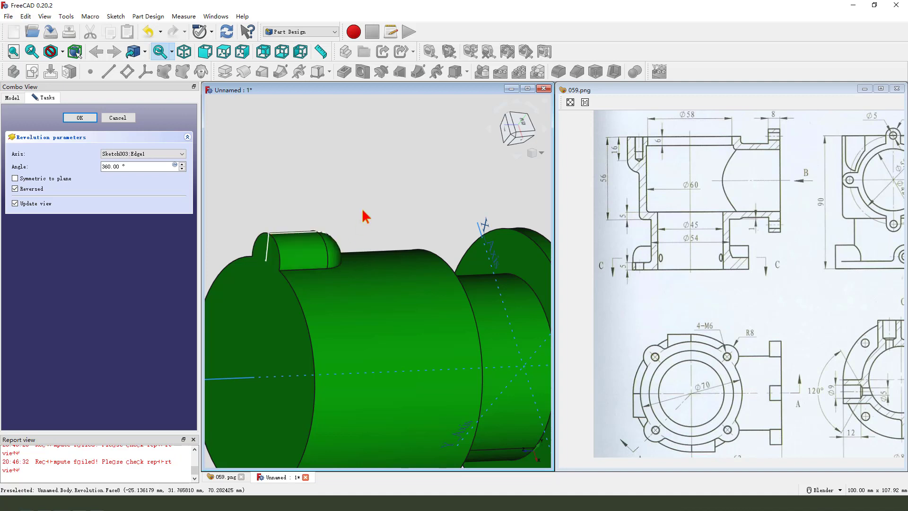
{"action": "scroll", "coordinate": [338, 194], "scroll_direction": "down", "scroll_amount": 3}
{"action": "mouse_move", "coordinate": [330, 271]}
{"action": "middle_mouse_down"}
{"action": "mouse_move", "coordinate": [371, 250]}
{"action": "mouse_move", "coordinate": [355, 270]}
{"action": "mouse_move", "coordinate": [383, 265]}
{"action": "middle_mouse_up"}
{"action": "left_click", "coordinate": [80, 118]}
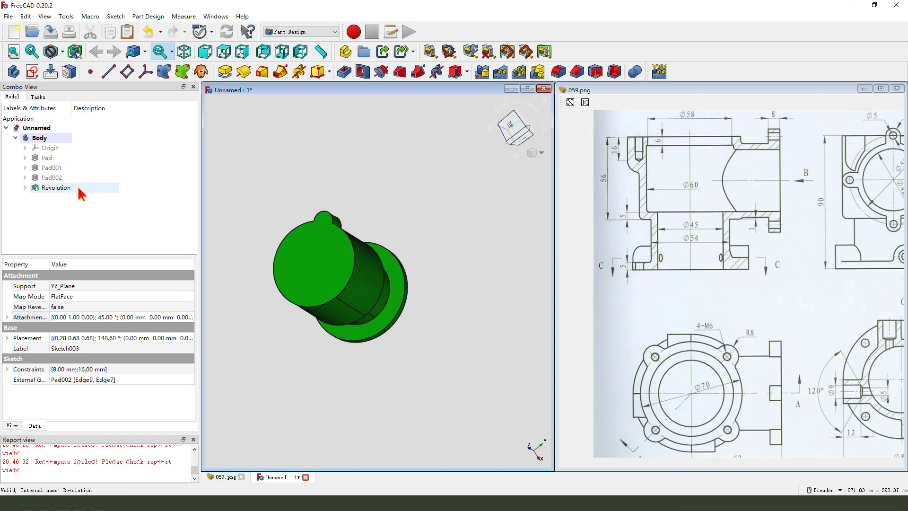
Step: Fillet the edge where the revolved boss meets the main cylinder with a 2 mm radius
{"action": "middle_click_drag", "start_coordinate": [331, 283], "coordinate": [364, 300]}
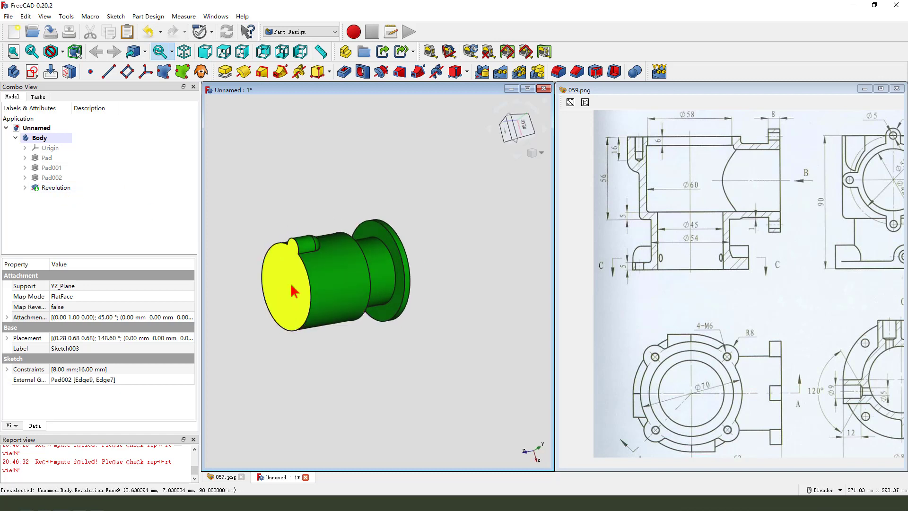
{"action": "scroll", "coordinate": [325, 243], "scroll_direction": "up", "scroll_amount": 3}
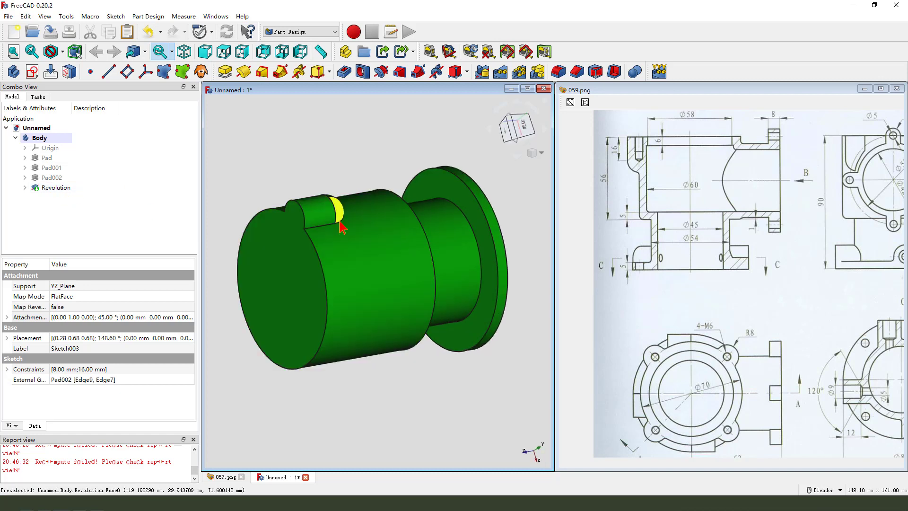
{"action": "left_click", "coordinate": [343, 228]}
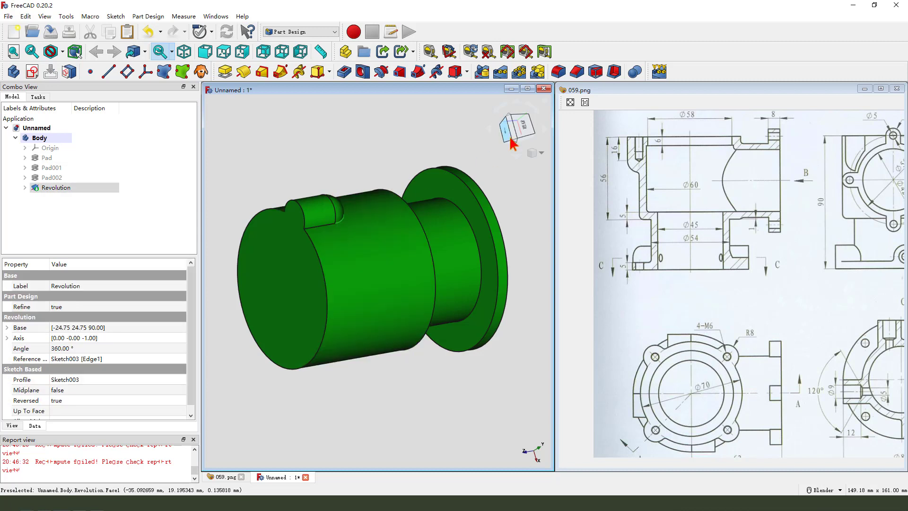
{"action": "left_click", "coordinate": [558, 72]}
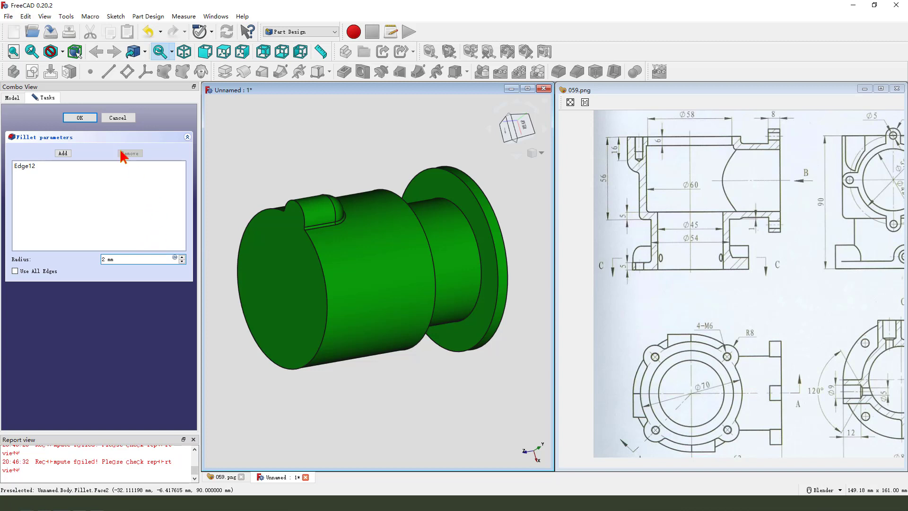
{"action": "left_click", "coordinate": [85, 117]}
Step: Create a polar pattern from the boss revolution and its fillet
{"action": "middle_click_drag", "start_coordinate": [312, 277], "coordinate": [372, 210]}
{"action": "scroll", "coordinate": [372, 210], "scroll_direction": "down", "scroll_amount": 2}
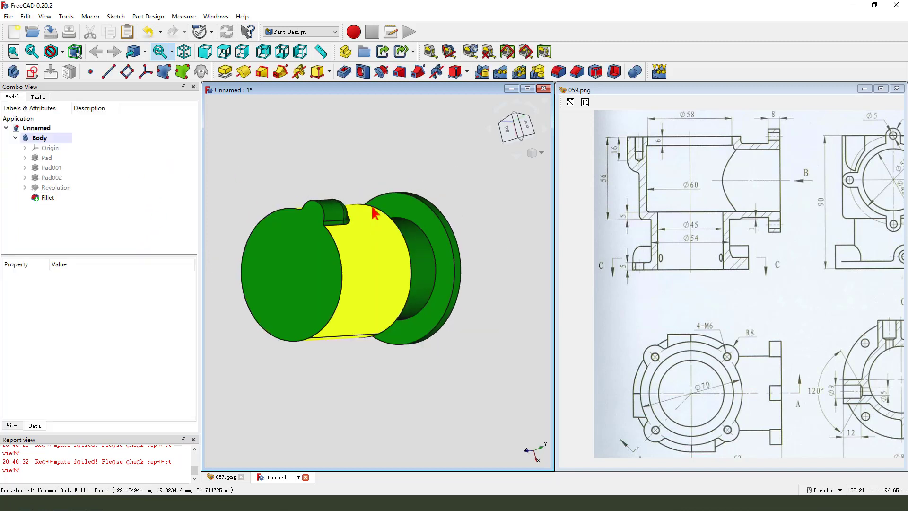
{"action": "left_click", "coordinate": [52, 187]}
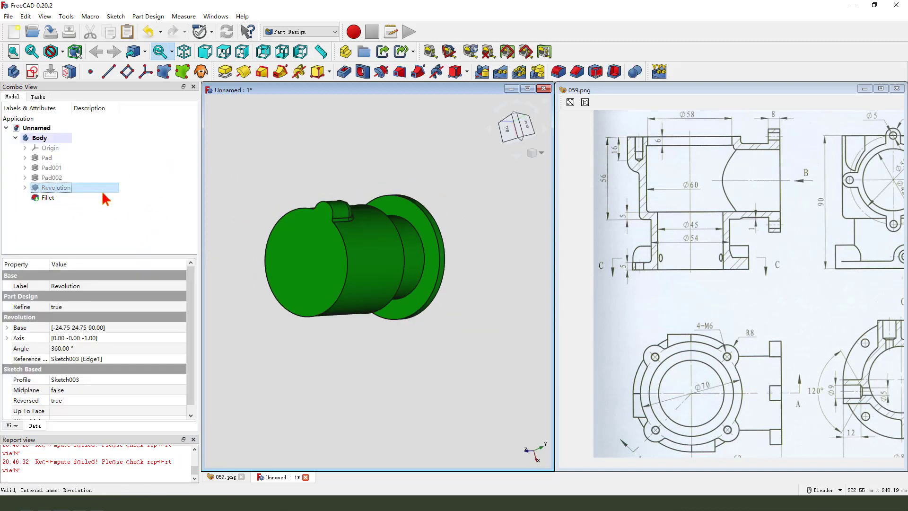
{"action": "left_click", "coordinate": [49, 198], "text": "ctrl"}
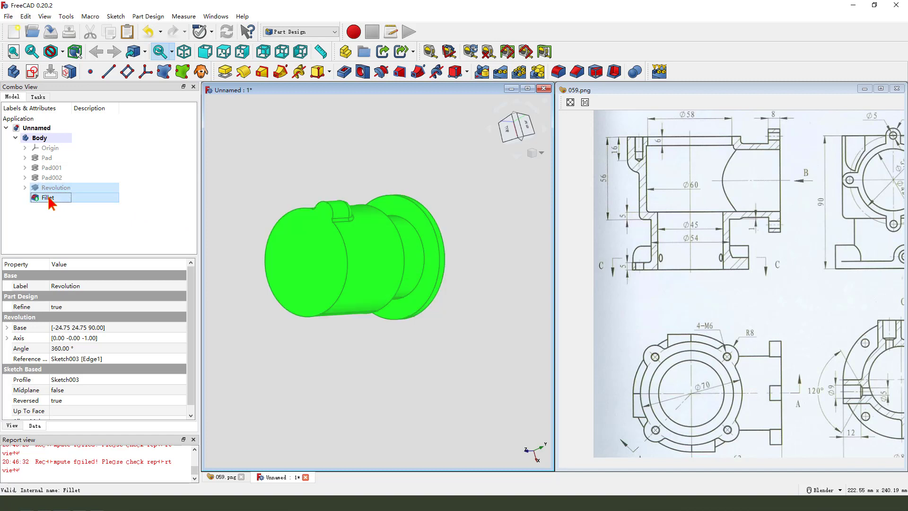
{"action": "left_click", "coordinate": [519, 76]}
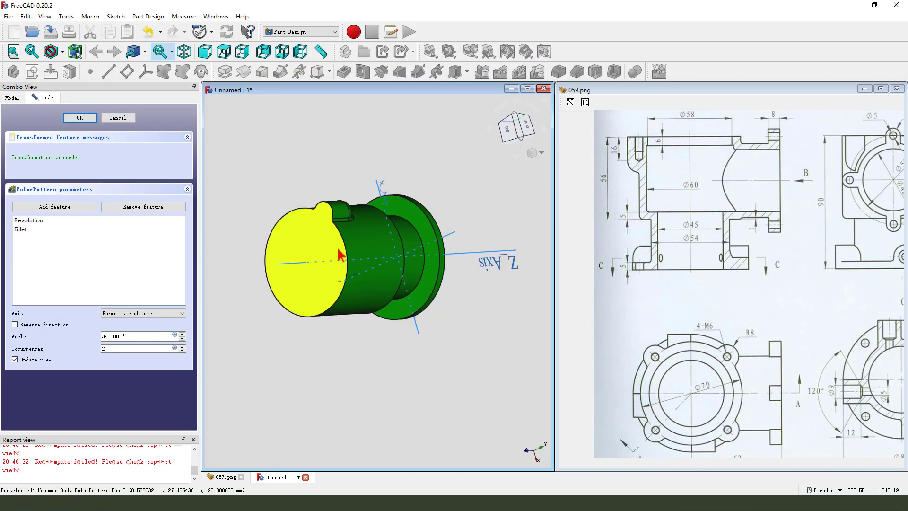
{"action": "scroll", "coordinate": [337, 248], "scroll_direction": "down", "scroll_amount": 1}
{"action": "middle_click_drag", "start_coordinate": [328, 291], "coordinate": [356, 267]}
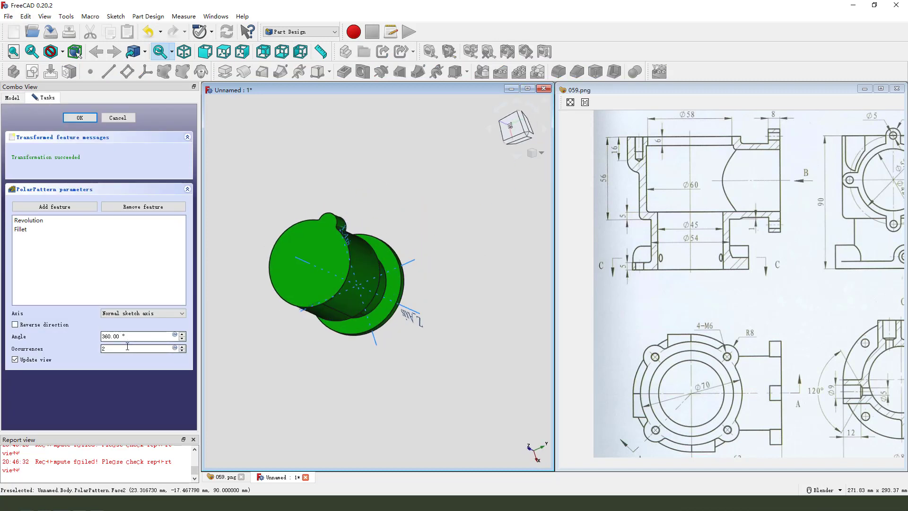
Step: Pattern the boss around the base Z axis with 4 occurrences over 360° and accept the pattern
{"action": "left_click", "coordinate": [148, 314]}
{"action": "left_click", "coordinate": [134, 350]}
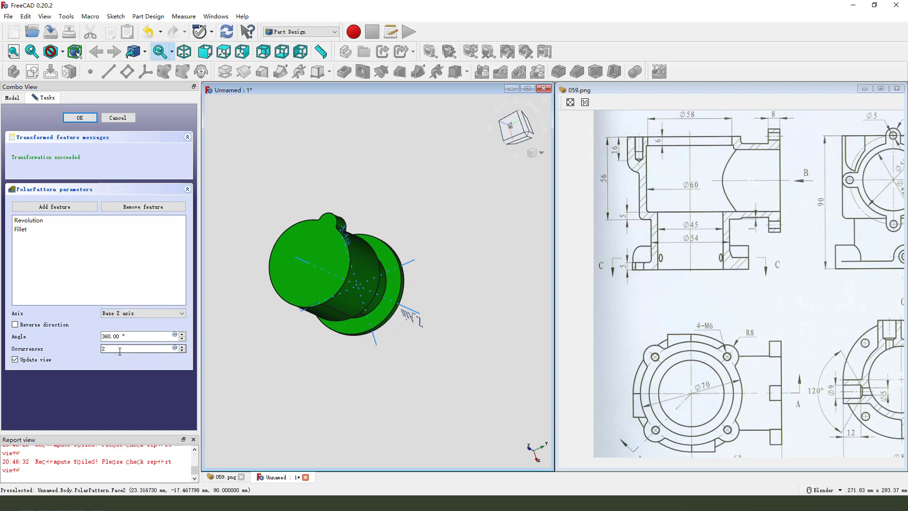
{"action": "left_click_drag", "start_coordinate": [121, 350], "coordinate": [95, 351]}
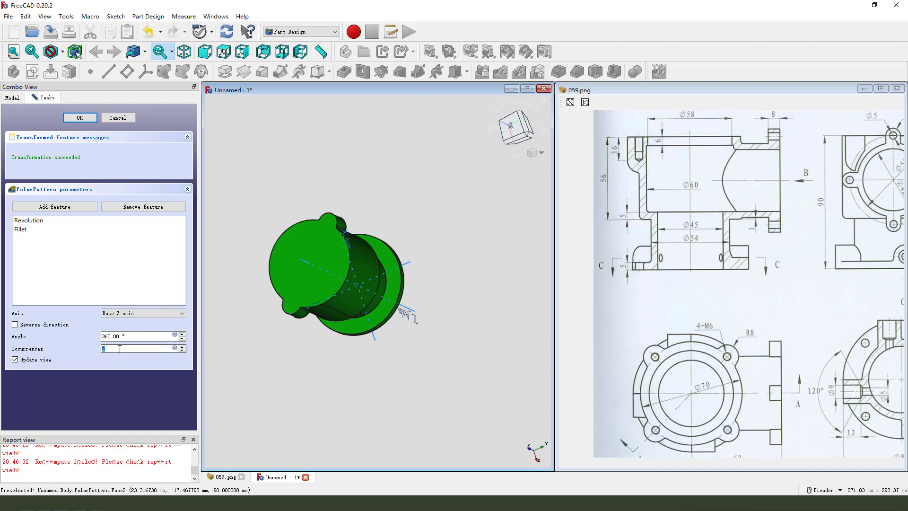
{"action": "type", "text": "4"}
{"action": "middle_click_drag", "start_coordinate": [242, 352], "coordinate": [350, 331]}
{"action": "left_click", "coordinate": [79, 118]}
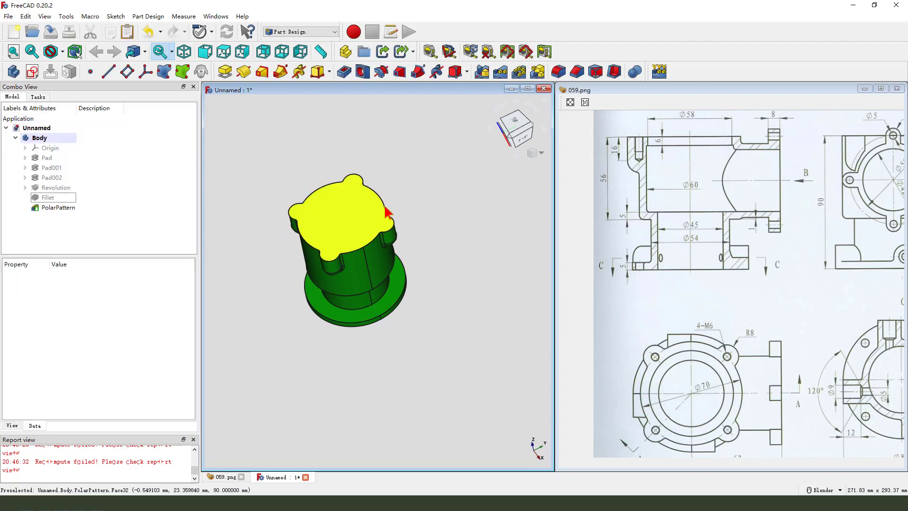
Step: Examine the drawing's A-A, B, C-C and top views for the side port's shape, dimensions and distance from the axis
{"action": "left_click_drag", "start_coordinate": [740, 363], "coordinate": [724, 294]}
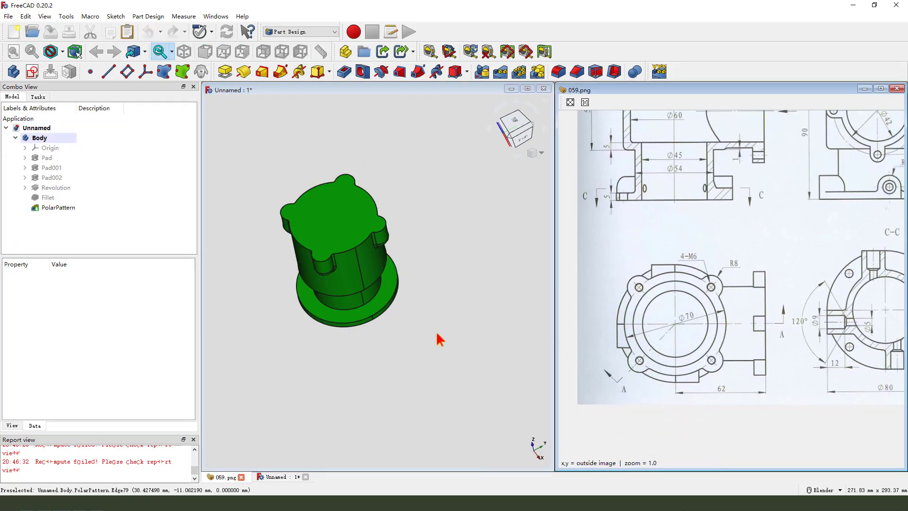
{"action": "middle_click_drag", "start_coordinate": [437, 334], "coordinate": [442, 337]}
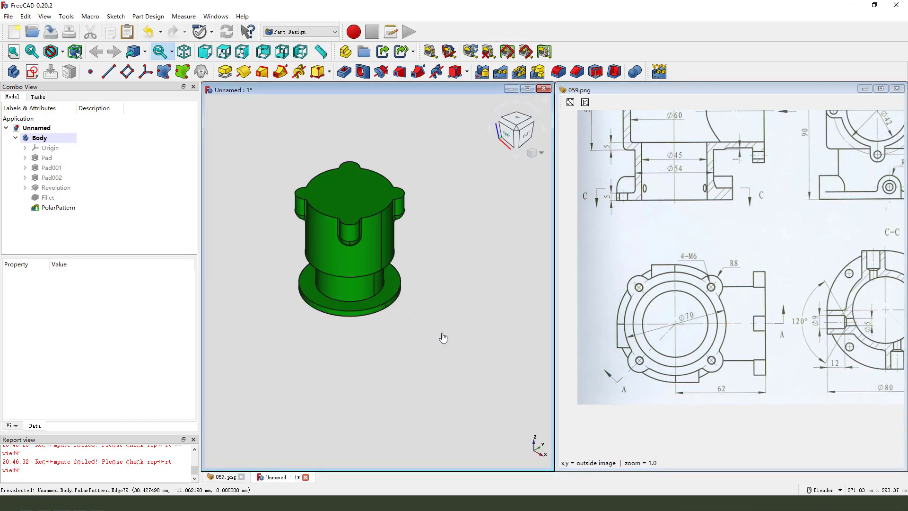
{"action": "mouse_move", "coordinate": [777, 280]}
{"action": "middle_mouse_down"}
{"action": "mouse_move", "coordinate": [718, 342]}
{"action": "mouse_move", "coordinate": [794, 303]}
{"action": "middle_mouse_up"}
{"action": "mouse_move", "coordinate": [795, 303]}
{"action": "left_mouse_down"}
{"action": "mouse_move", "coordinate": [822, 277]}
{"action": "mouse_move", "coordinate": [804, 304]}
{"action": "left_mouse_up"}
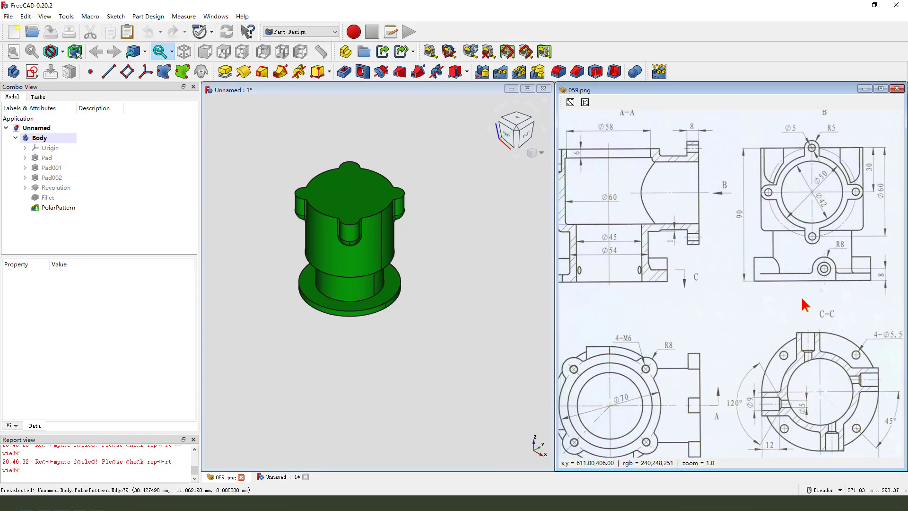
{"action": "mouse_move", "coordinate": [621, 153]}
{"action": "left_mouse_down"}
{"action": "mouse_move", "coordinate": [711, 180]}
{"action": "mouse_move", "coordinate": [611, 234]}
{"action": "mouse_move", "coordinate": [615, 172]}
{"action": "left_mouse_up"}
{"action": "left_click_drag", "start_coordinate": [675, 155], "coordinate": [663, 190]}
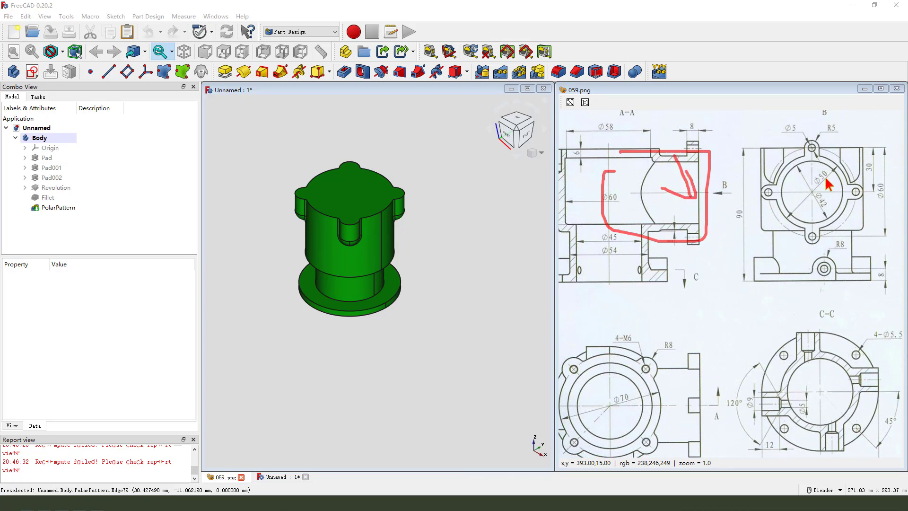
{"action": "mouse_move", "coordinate": [828, 168]}
{"action": "left_mouse_down"}
{"action": "mouse_move", "coordinate": [812, 185]}
{"action": "mouse_move", "coordinate": [818, 171]}
{"action": "mouse_move", "coordinate": [833, 178]}
{"action": "left_mouse_up"}
{"action": "key", "text": "Escape"}
{"action": "middle_click_drag", "start_coordinate": [700, 354], "coordinate": [712, 285]}
{"action": "mouse_move", "coordinate": [679, 390]}
{"action": "left_mouse_down"}
{"action": "mouse_move", "coordinate": [658, 418]}
{"action": "mouse_move", "coordinate": [686, 417]}
{"action": "left_mouse_up"}
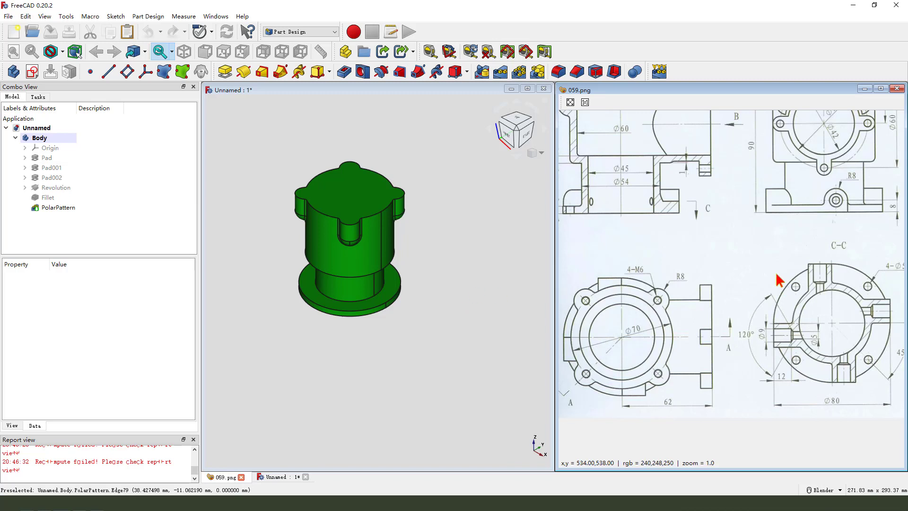
{"action": "mouse_move", "coordinate": [771, 266]}
{"action": "middle_mouse_down"}
{"action": "mouse_move", "coordinate": [782, 320]}
{"action": "mouse_move", "coordinate": [755, 325]}
{"action": "middle_mouse_up"}
{"action": "left_click_drag", "start_coordinate": [854, 217], "coordinate": [826, 228]}
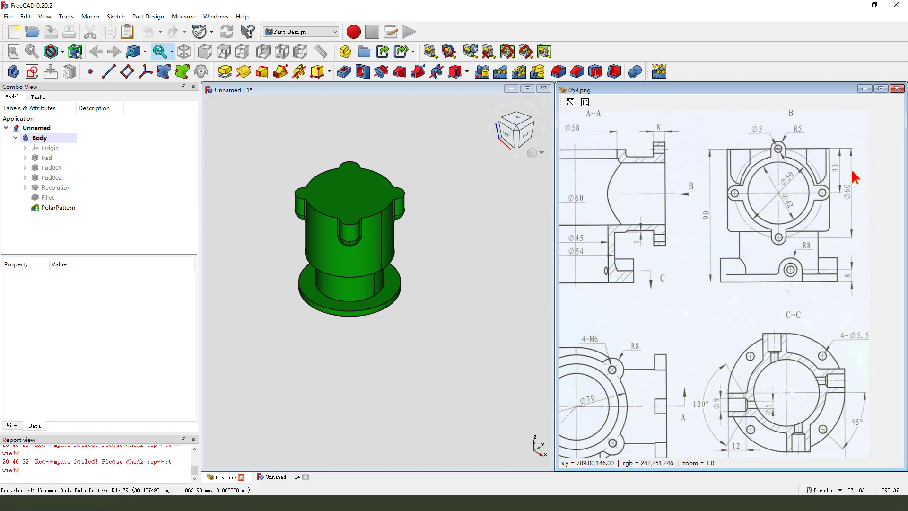
Step: Start a new sketch on the YZ plane
{"action": "left_click", "coordinate": [32, 72]}
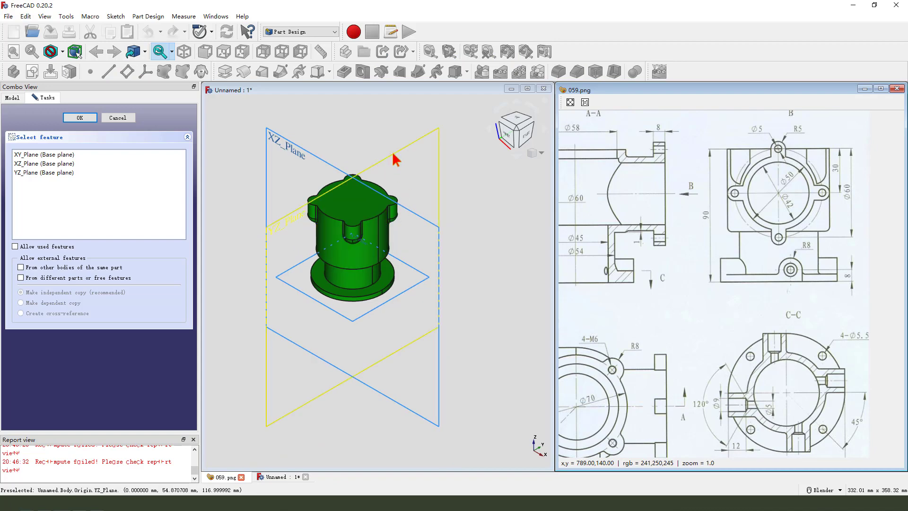
{"action": "left_click", "coordinate": [390, 163]}
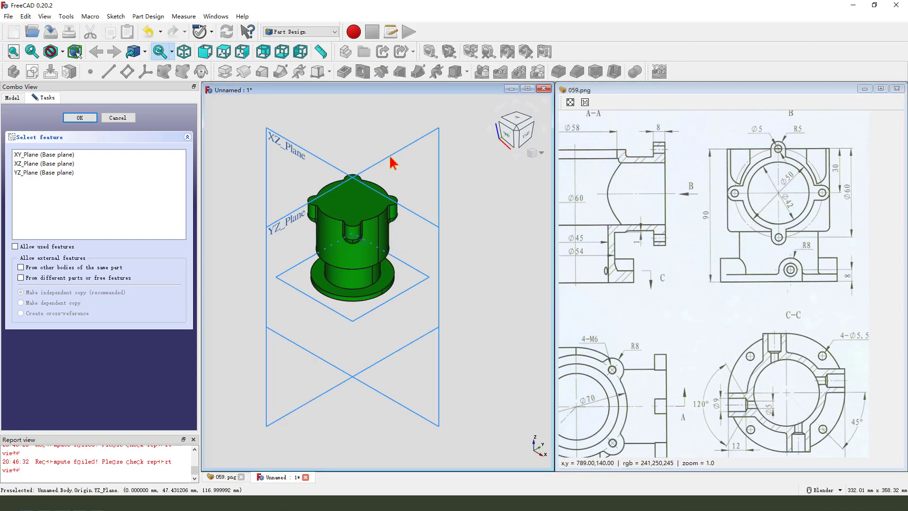
{"action": "left_click", "coordinate": [388, 166]}
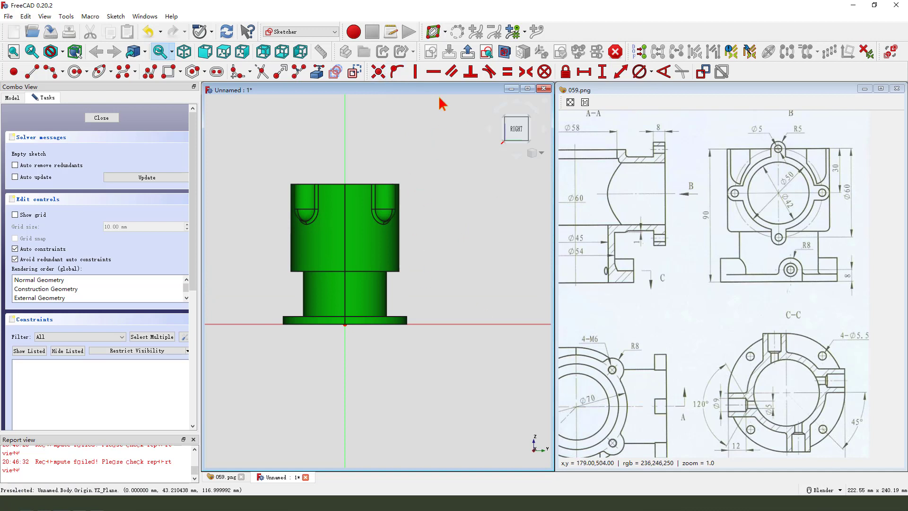
Step: Project the body's top edge into the sketch as external geometry and switch on the section view
{"action": "left_click", "coordinate": [318, 71]}
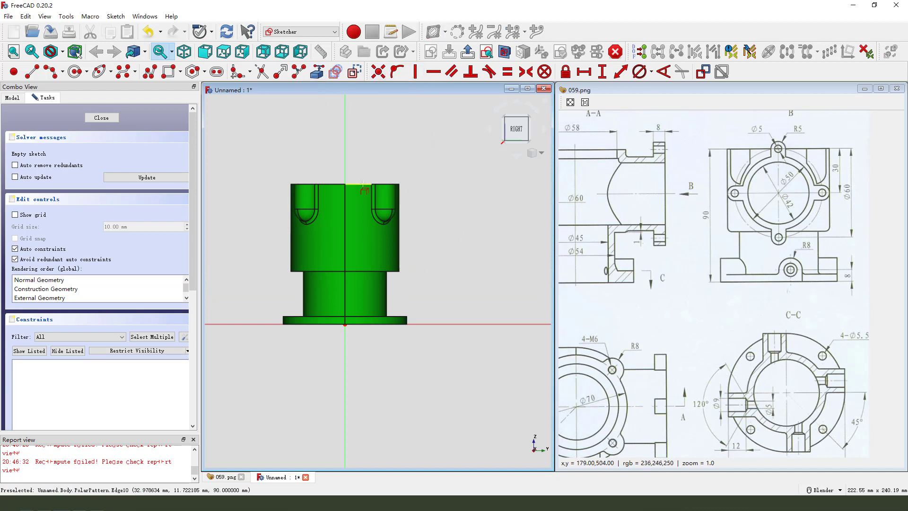
{"action": "left_click", "coordinate": [362, 185]}
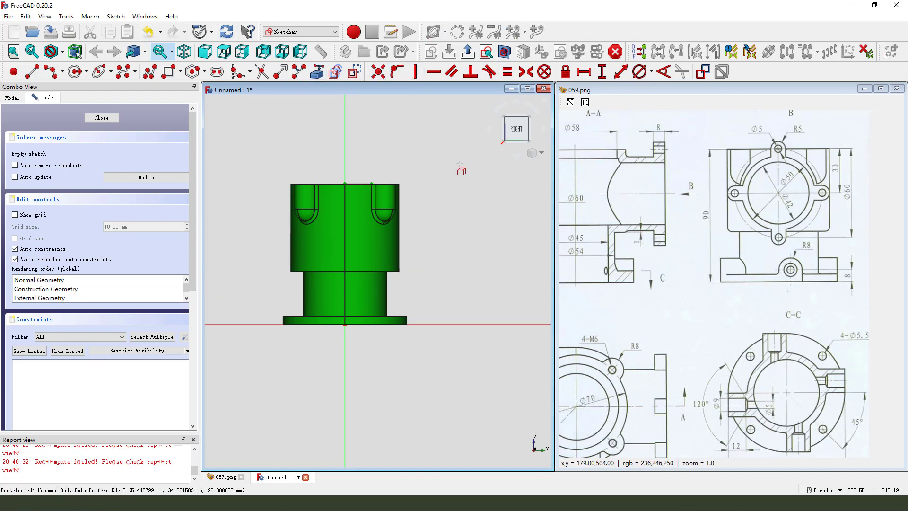
{"action": "left_click", "coordinate": [507, 53]}
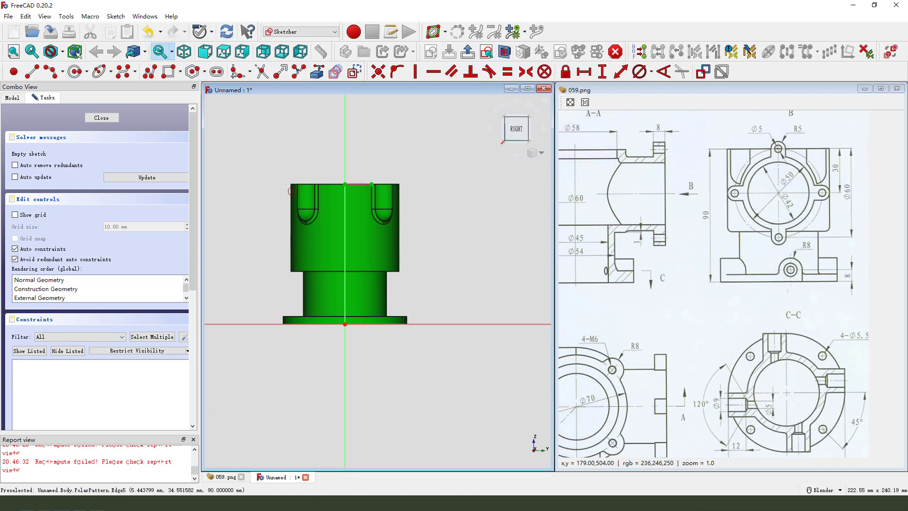
Step: Draw a circle of about 37 mm radius centred on the vertical axis about 60 mm above the origin, and select it
{"action": "left_click", "coordinate": [75, 72]}
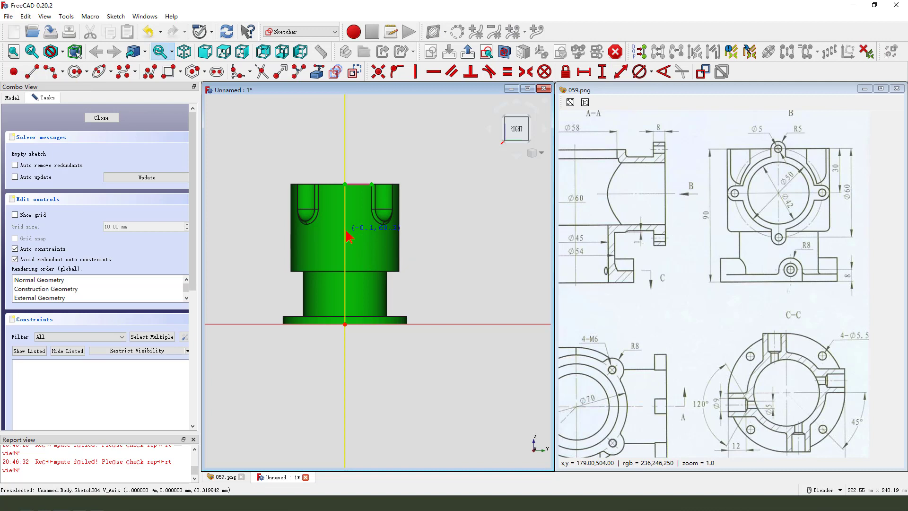
{"action": "left_click", "coordinate": [346, 231]}
{"action": "left_click", "coordinate": [398, 251]}
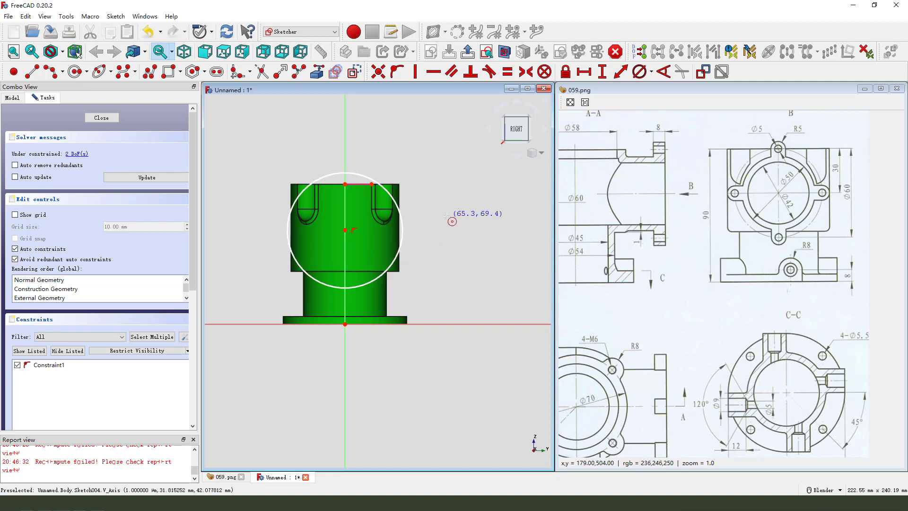
{"action": "left_click", "coordinate": [403, 238]}
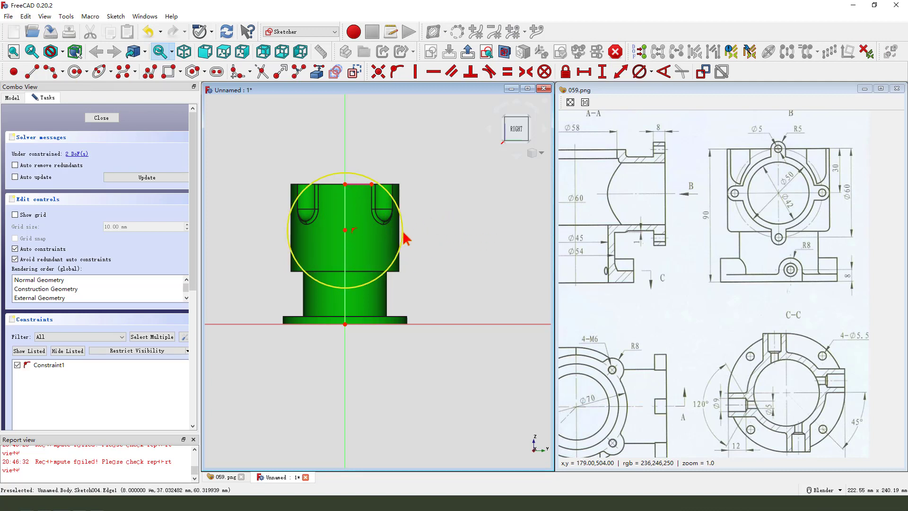
Step: Set the side port circle's diameter to 50 mm
{"action": "left_click", "coordinate": [639, 73]}
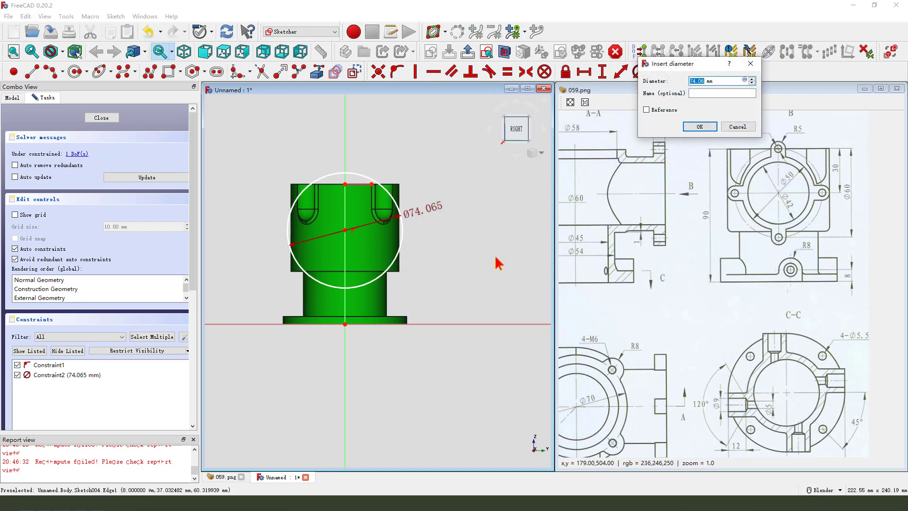
{"action": "type", "text": "50"}
{"action": "key", "text": "Return"}
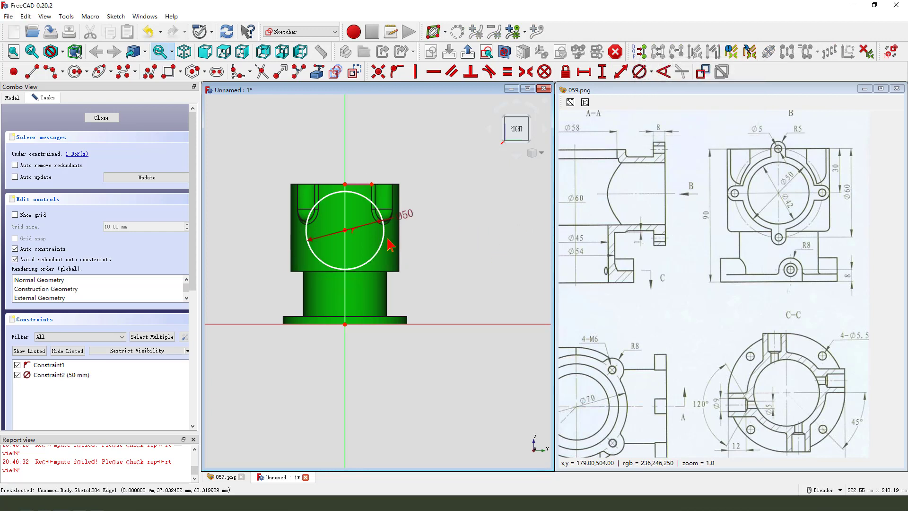
Step: Dimension the circle's centre 30 mm vertically below the body's top edge, place the dimension beside the body, and close the sketch
{"action": "left_click", "coordinate": [345, 184]}
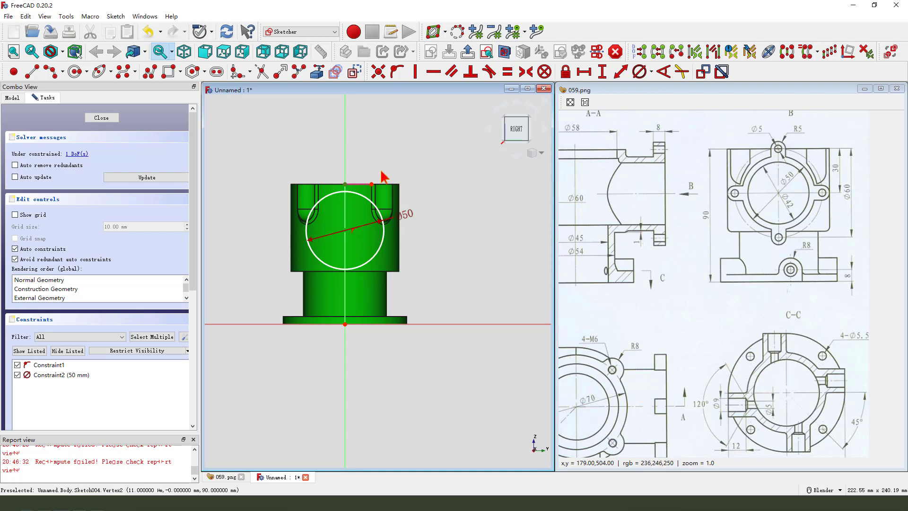
{"action": "left_click", "coordinate": [372, 184]}
{"action": "left_click", "coordinate": [602, 72]}
{"action": "type", "text": "3"}
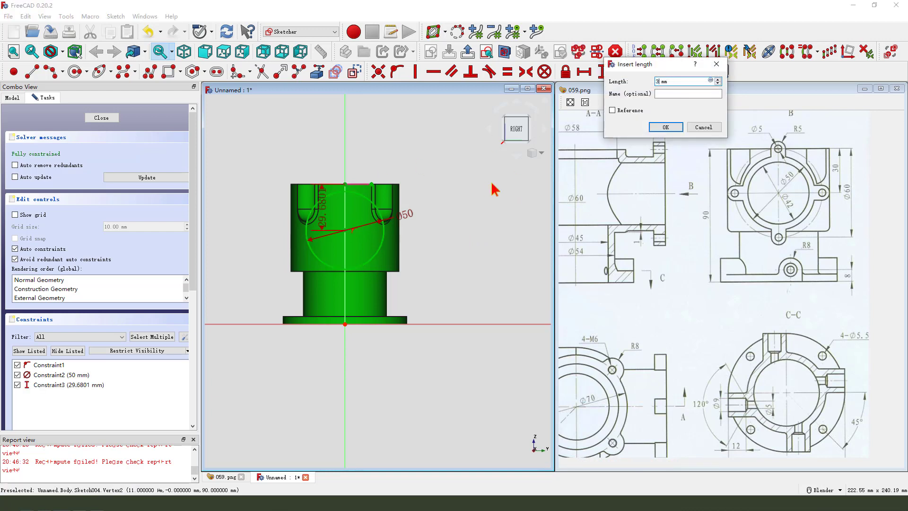
{"action": "type", "text": "0"}
{"action": "key", "text": "Return"}
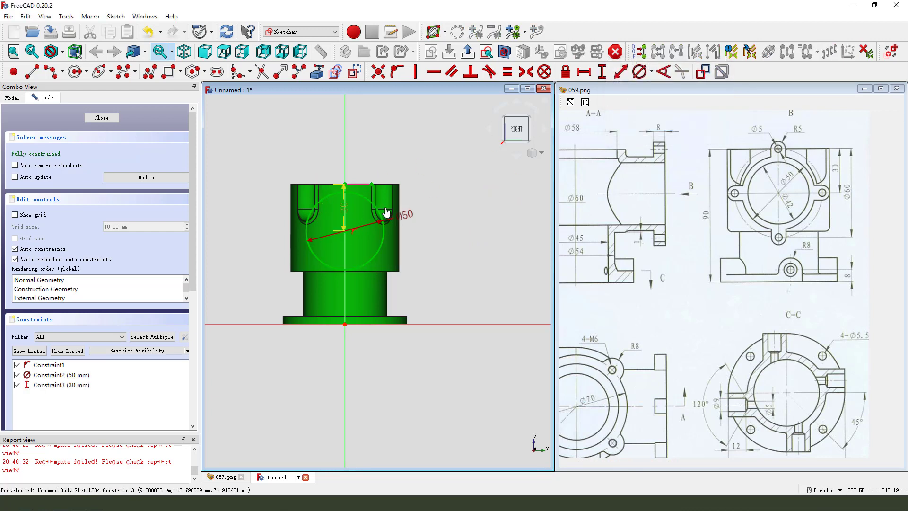
{"action": "left_click_drag", "start_coordinate": [387, 213], "coordinate": [440, 209]}
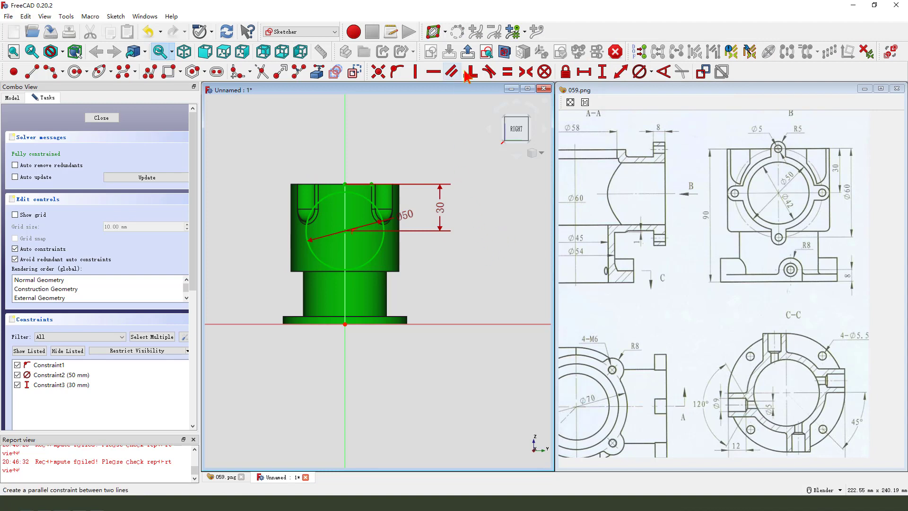
{"action": "left_click", "coordinate": [457, 31]}
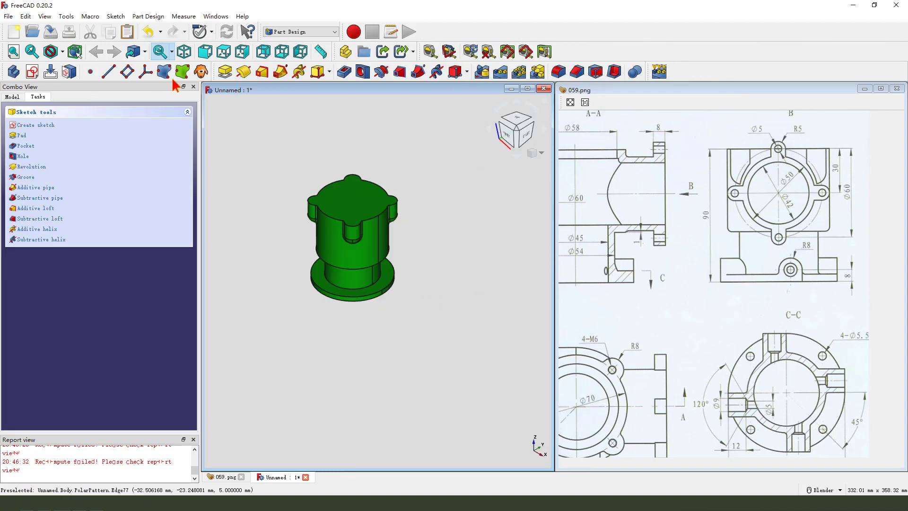
Step: Pad the side port circle 60 mm along the sketch normal
{"action": "left_click", "coordinate": [225, 72]}
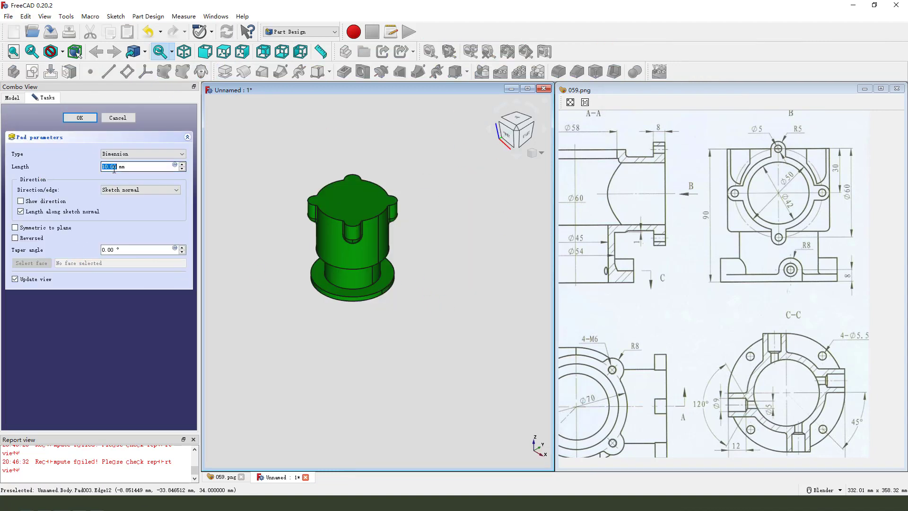
{"action": "scroll", "coordinate": [651, 381], "scroll_direction": "down", "scroll_amount": 5}
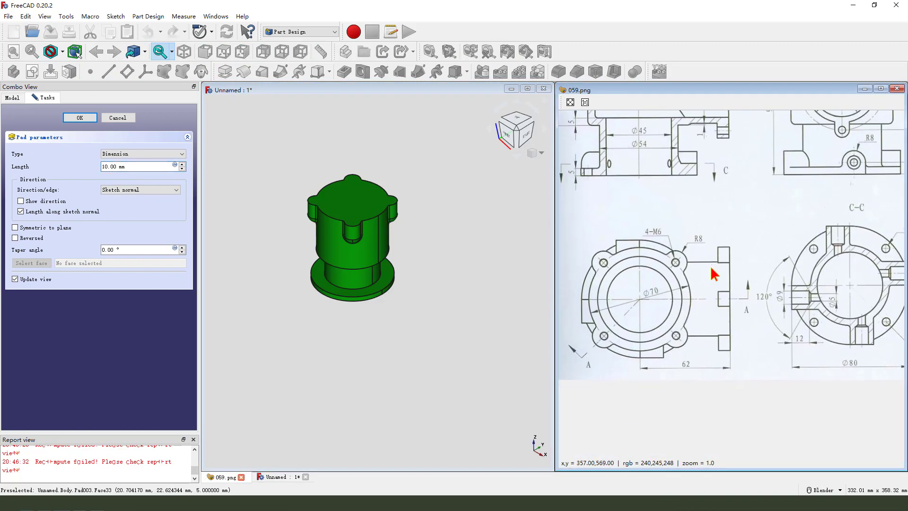
{"action": "mouse_move", "coordinate": [686, 345]}
{"action": "left_mouse_down"}
{"action": "mouse_move", "coordinate": [673, 376]}
{"action": "mouse_move", "coordinate": [705, 358]}
{"action": "left_mouse_up"}
{"action": "left_click_drag", "start_coordinate": [644, 379], "coordinate": [677, 379]}
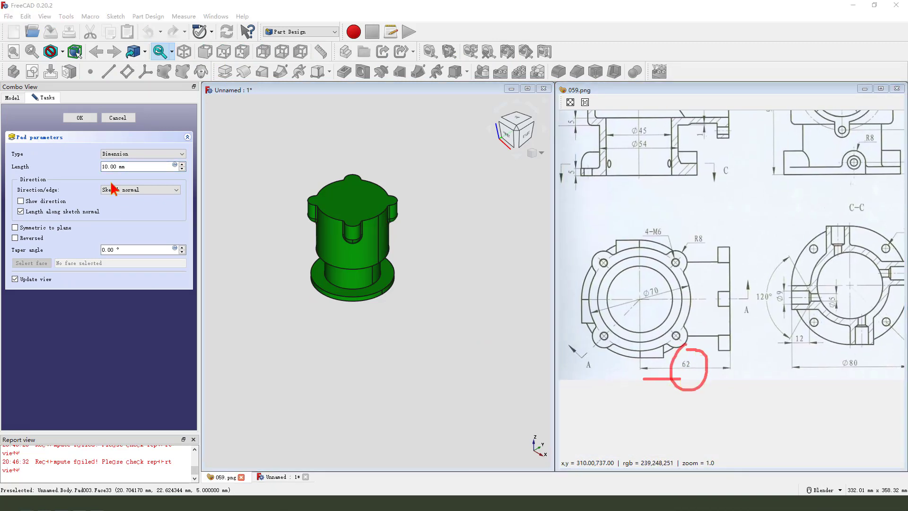
{"action": "key", "text": "Escape"}
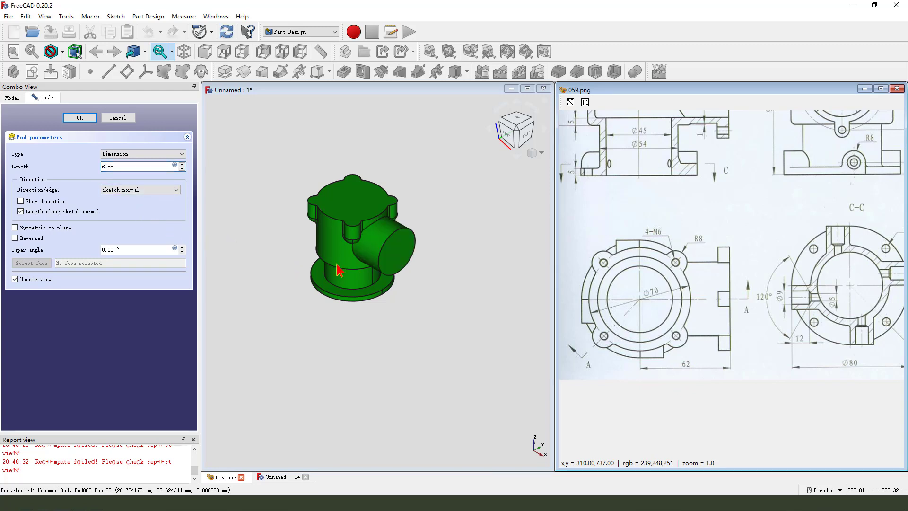
{"action": "mouse_move", "coordinate": [380, 266]}
{"action": "middle_mouse_down"}
{"action": "mouse_move", "coordinate": [376, 247]}
{"action": "mouse_move", "coordinate": [378, 265]}
{"action": "middle_mouse_up"}
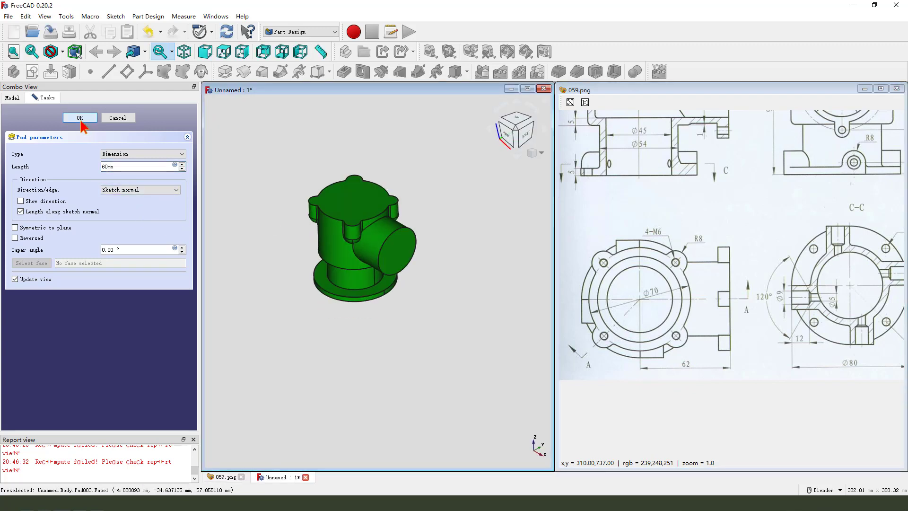
{"action": "left_click", "coordinate": [79, 118]}
Step: Start a new sketch on the YZ plane and project the port's circular edge as external geometry, with the section view on
{"action": "mouse_move", "coordinate": [791, 248]}
{"action": "middle_mouse_down"}
{"action": "mouse_move", "coordinate": [748, 305]}
{"action": "mouse_move", "coordinate": [686, 341]}
{"action": "middle_mouse_up"}
{"action": "middle_click_drag", "start_coordinate": [746, 233], "coordinate": [757, 245]}
{"action": "mouse_move", "coordinate": [749, 128]}
{"action": "left_mouse_down"}
{"action": "mouse_move", "coordinate": [734, 157]}
{"action": "mouse_move", "coordinate": [752, 134]}
{"action": "mouse_move", "coordinate": [766, 155]}
{"action": "left_mouse_up"}
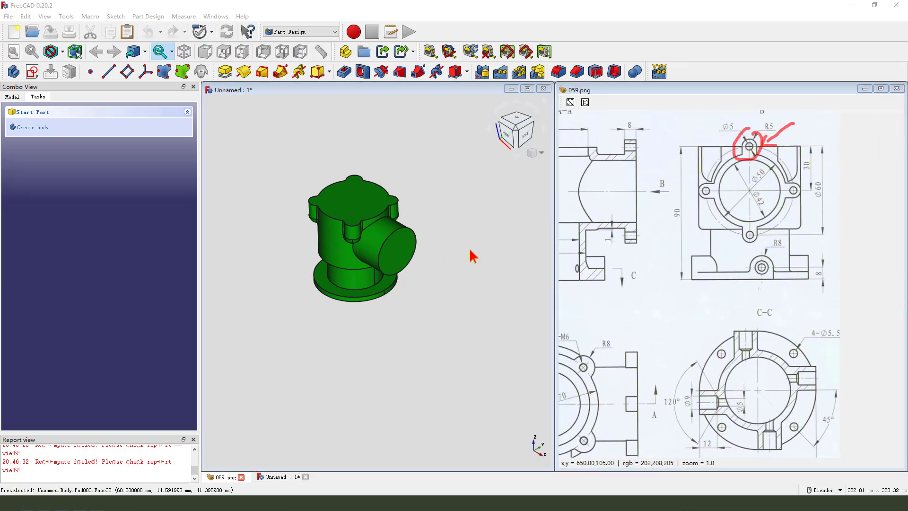
{"action": "left_click", "coordinate": [33, 72]}
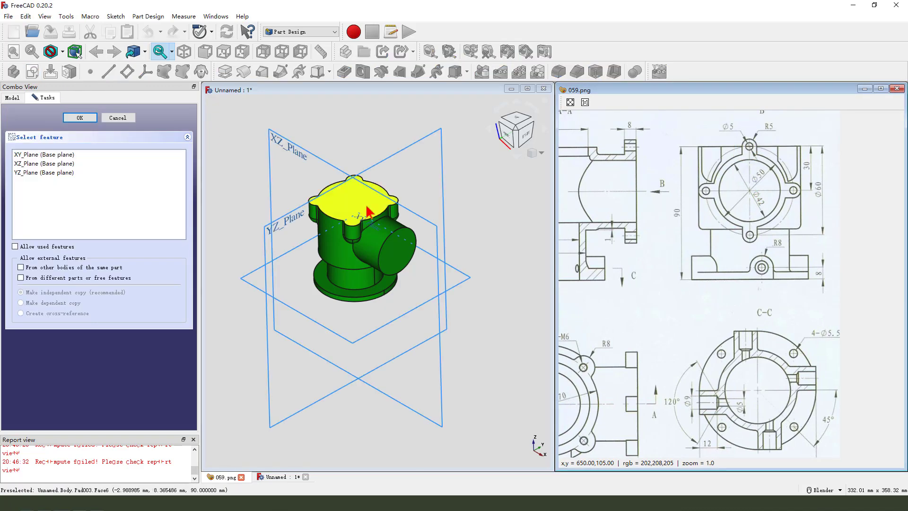
{"action": "scroll", "coordinate": [369, 213], "scroll_direction": "down", "scroll_amount": 1}
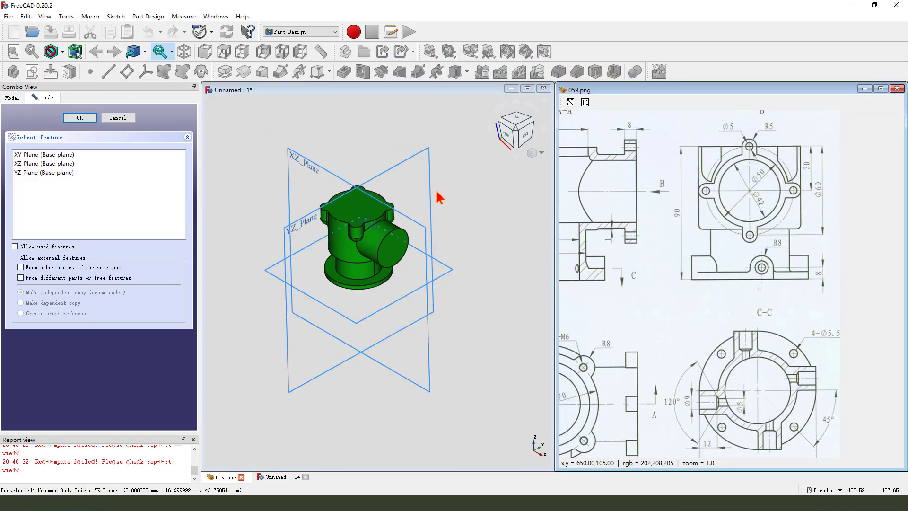
{"action": "left_click", "coordinate": [399, 170]}
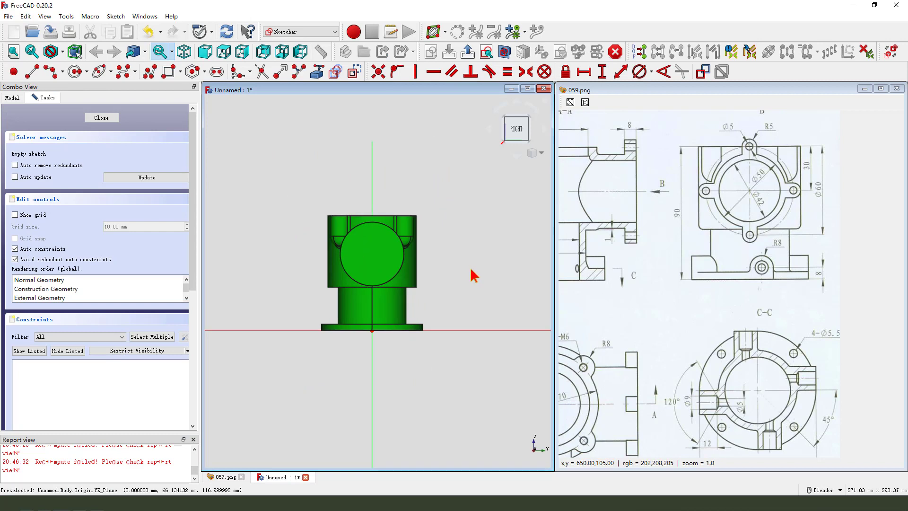
{"action": "left_click", "coordinate": [317, 71]}
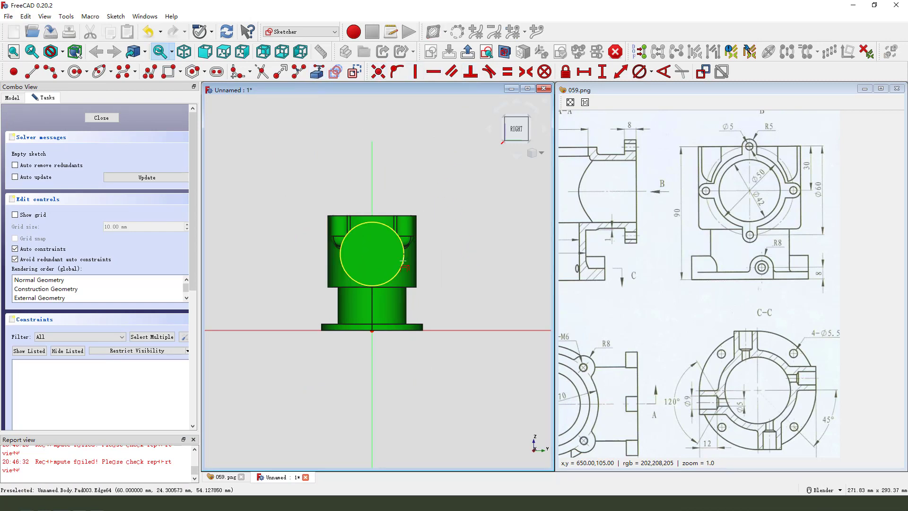
{"action": "left_click", "coordinate": [506, 56]}
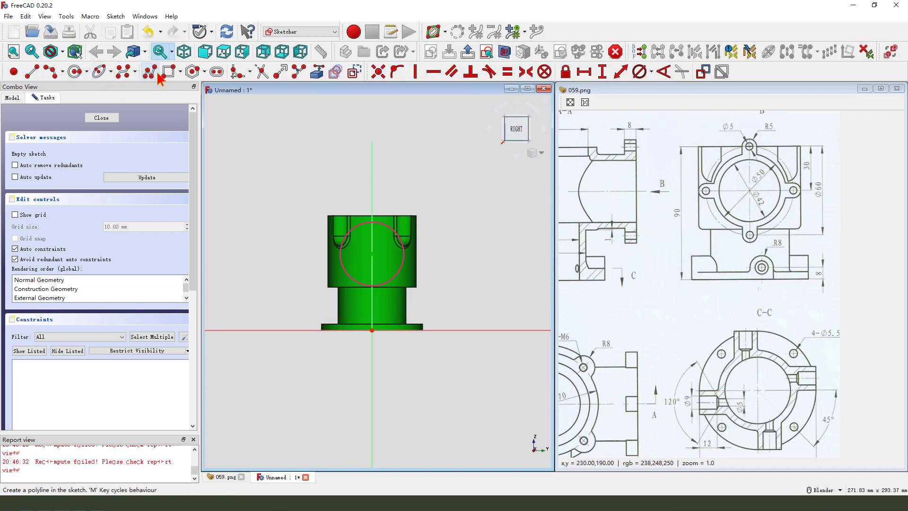
Step: Draw a slanted slot with one end centred on the vertical axis above the body and the other end below the base
{"action": "left_click", "coordinate": [217, 72]}
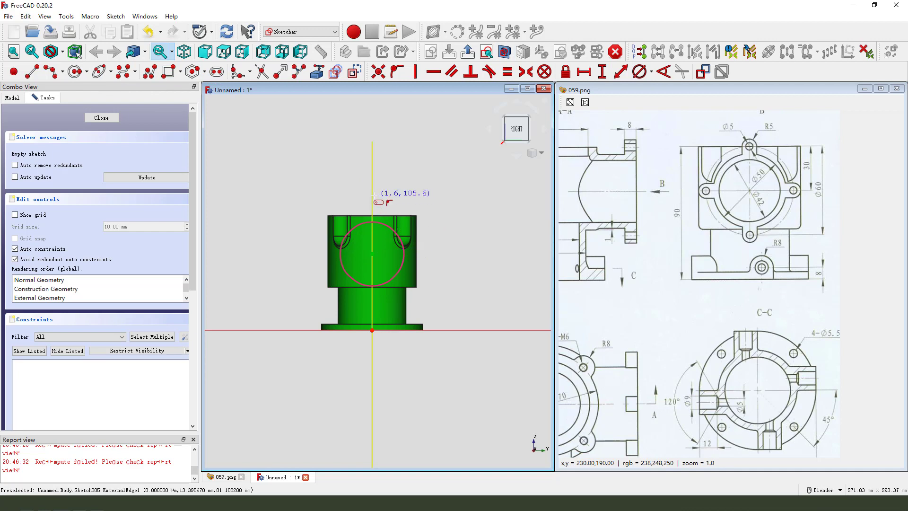
{"action": "left_click", "coordinate": [372, 187]}
{"action": "left_click", "coordinate": [409, 351]}
{"action": "right_click", "coordinate": [443, 272]}
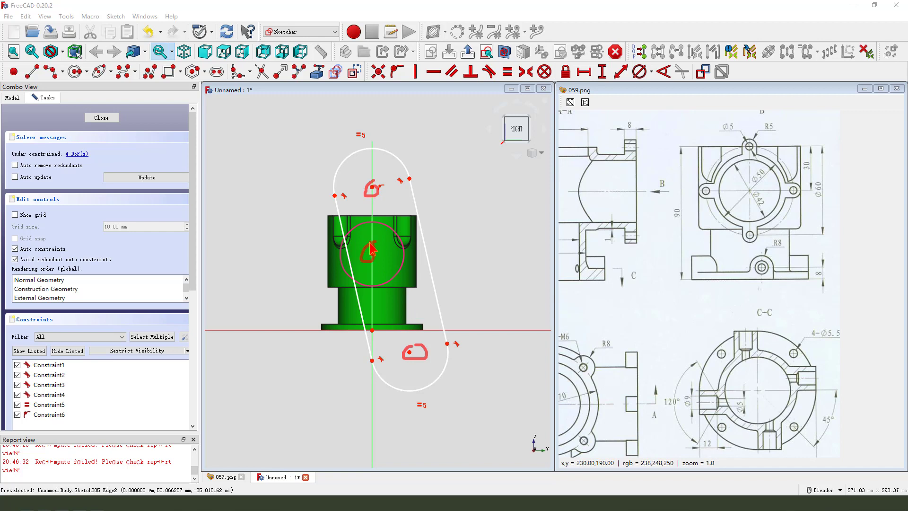
{"action": "left_click_drag", "start_coordinate": [433, 344], "coordinate": [433, 368]}
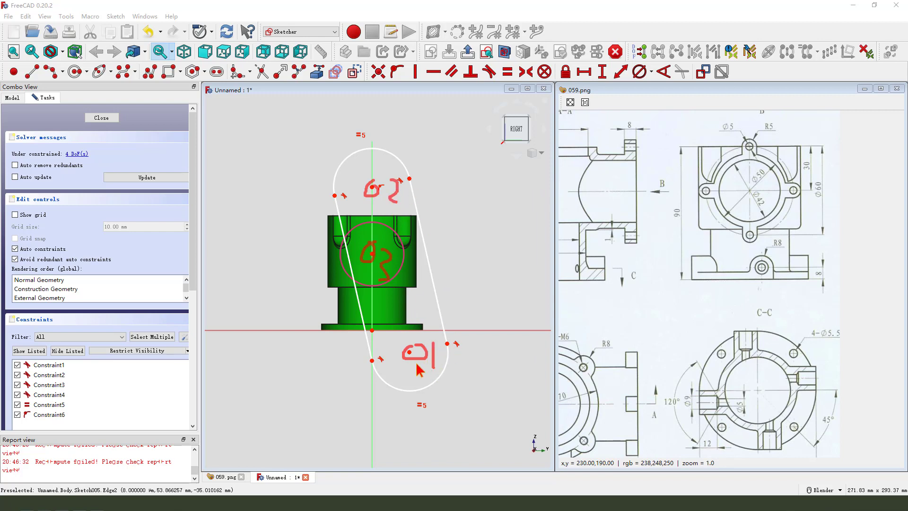
{"action": "key", "text": "Escape"}
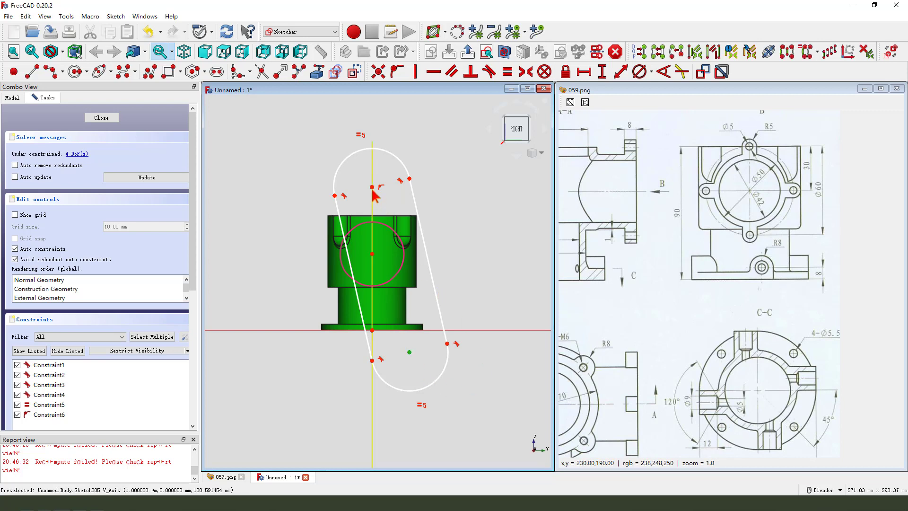
Step: Constrain the slot's two end centres symmetric about the centre of the projected port circle
{"action": "left_click", "coordinate": [372, 188]}
{"action": "left_click", "coordinate": [374, 261]}
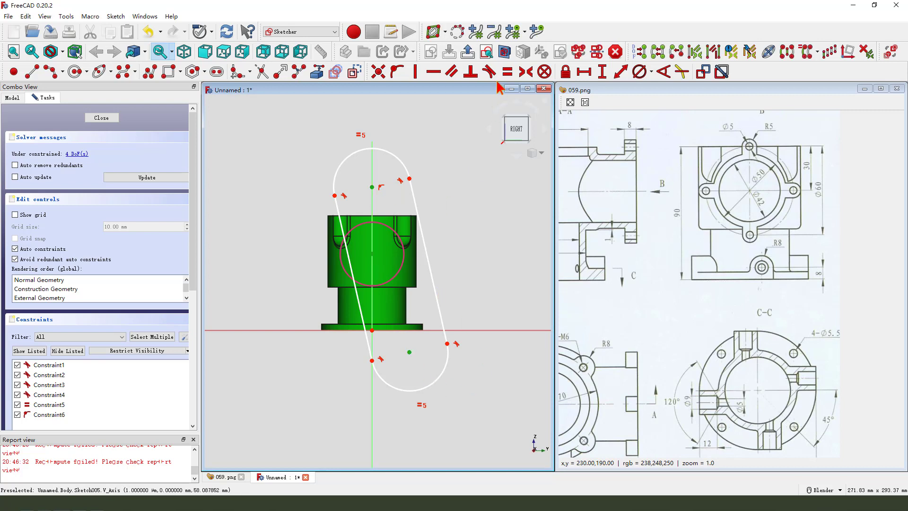
{"action": "left_click", "coordinate": [525, 74]}
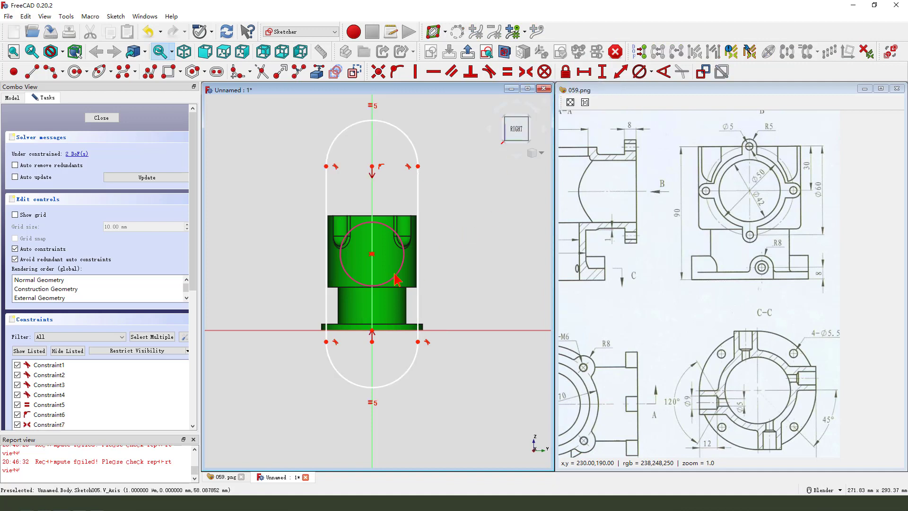
Step: Set the slot's end arc radius to 5 mm and place the radius dimension beside the slot
{"action": "scroll", "coordinate": [349, 278], "scroll_direction": "down", "scroll_amount": 1}
{"action": "scroll", "coordinate": [415, 239], "scroll_direction": "up", "scroll_amount": 1}
{"action": "scroll", "coordinate": [351, 313], "scroll_direction": "down", "scroll_amount": 1}
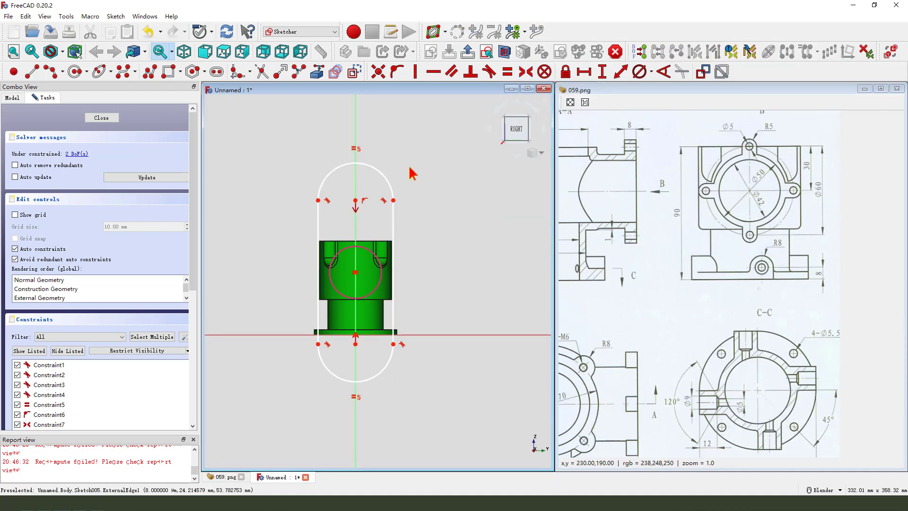
{"action": "left_click", "coordinate": [384, 176]}
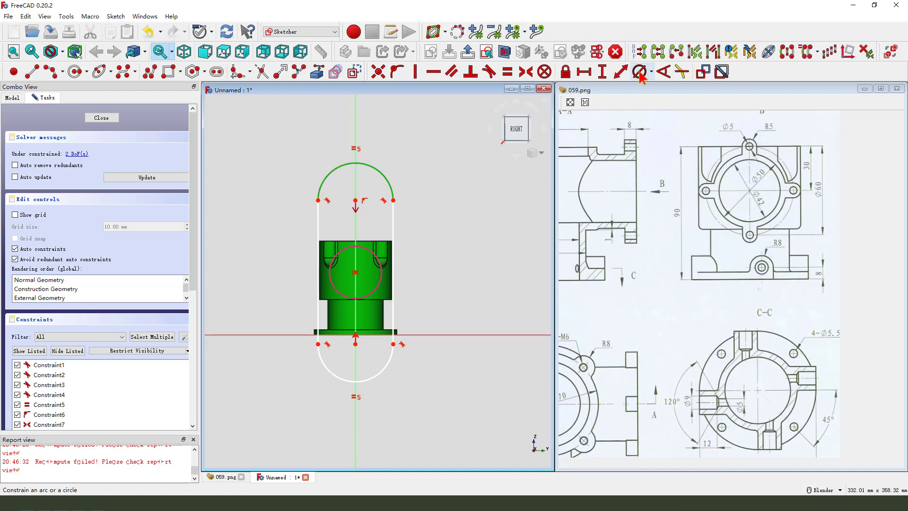
{"action": "left_click", "coordinate": [651, 72]}
{"action": "left_click", "coordinate": [667, 87]}
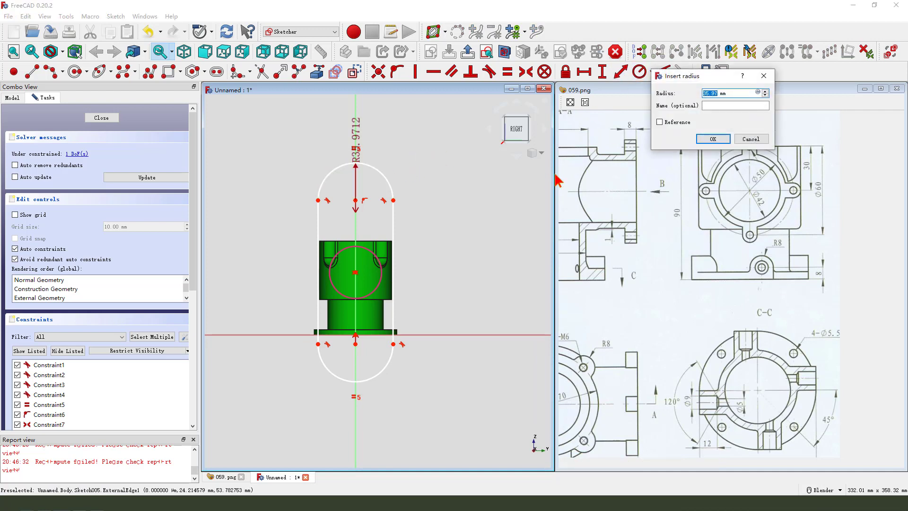
{"action": "type", "text": "5"}
{"action": "key", "text": "Return"}
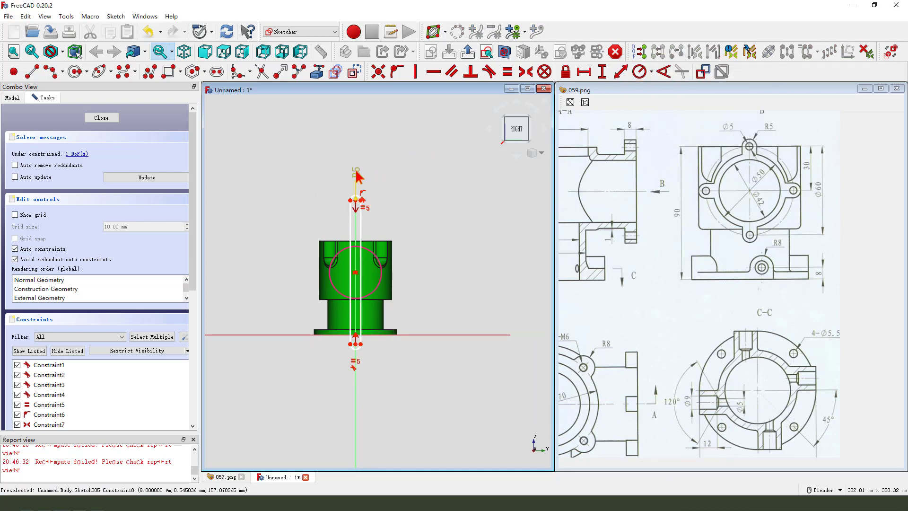
{"action": "left_click_drag", "start_coordinate": [357, 173], "coordinate": [407, 175]}
Step: Project the body's top edge as external geometry and constrain the slot's upper end centre onto that edge
{"action": "scroll", "coordinate": [407, 213], "scroll_direction": "up", "scroll_amount": 2}
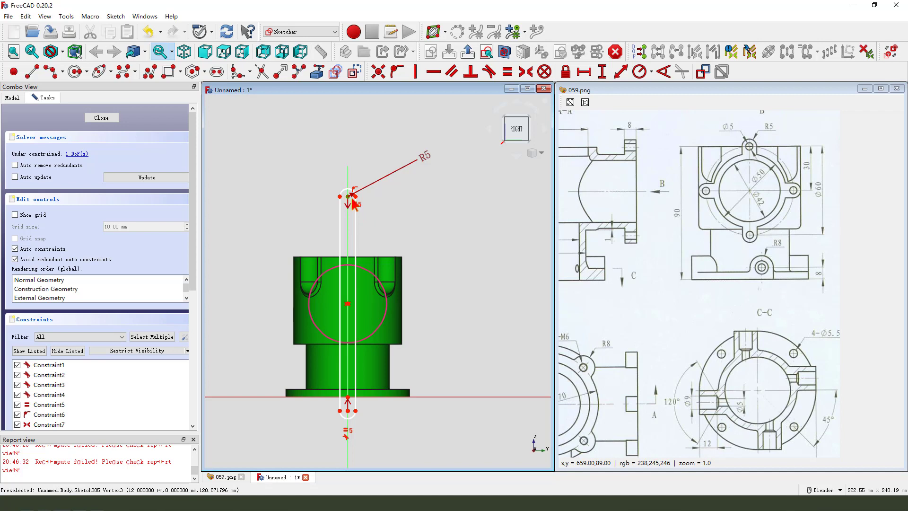
{"action": "scroll", "coordinate": [411, 229], "scroll_direction": "up", "scroll_amount": 1}
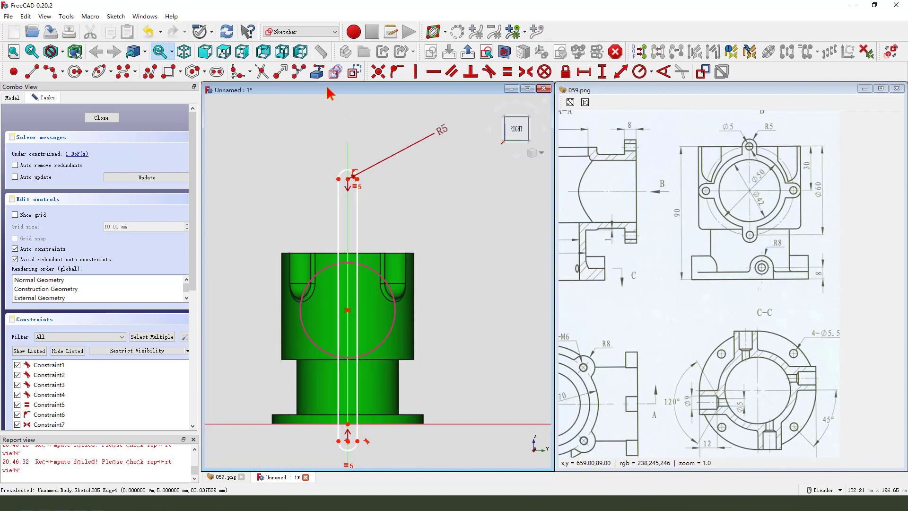
{"action": "left_click", "coordinate": [317, 71]}
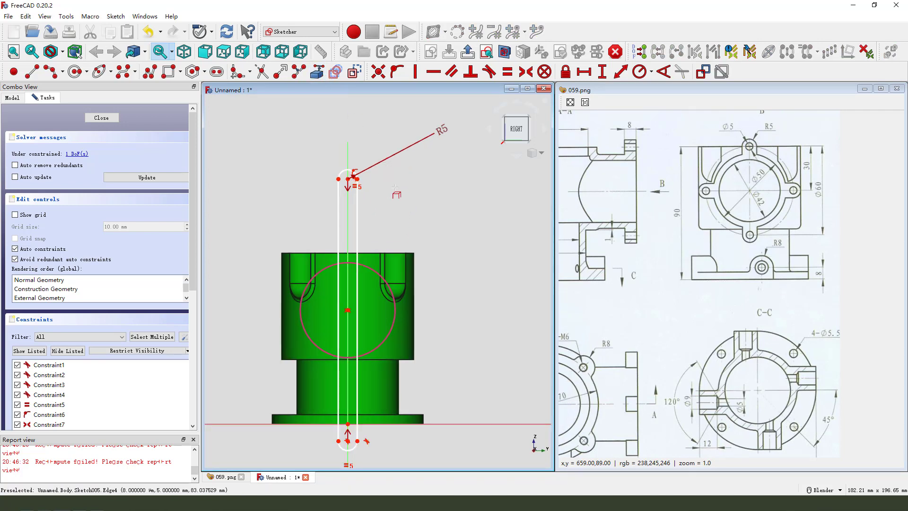
{"action": "left_click", "coordinate": [370, 248]}
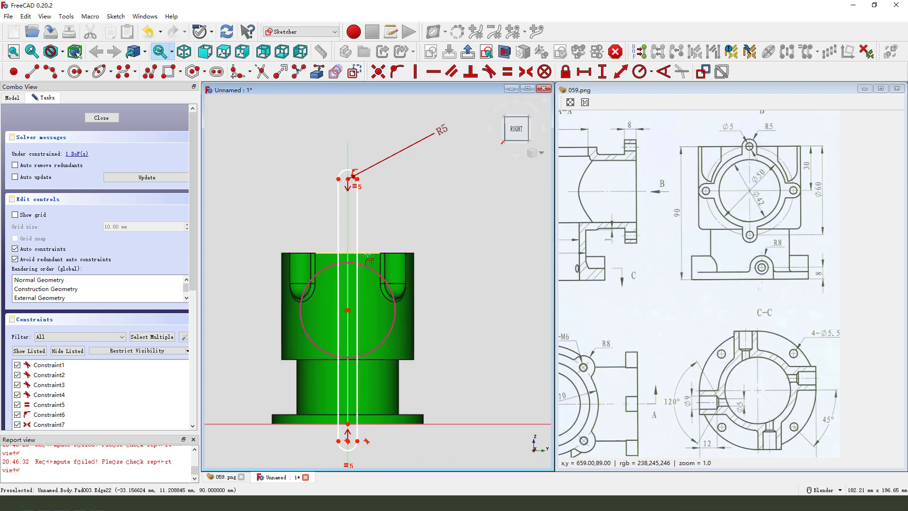
{"action": "left_click", "coordinate": [348, 178]}
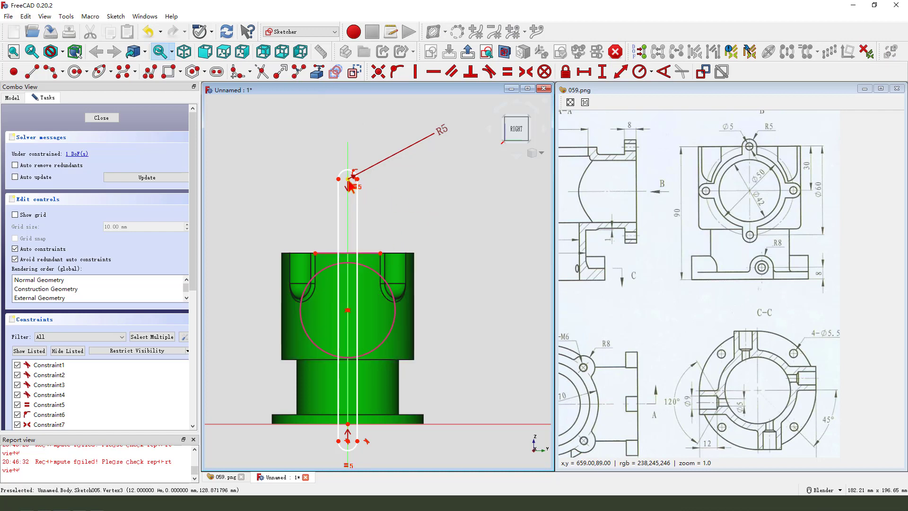
{"action": "left_click", "coordinate": [367, 256]}
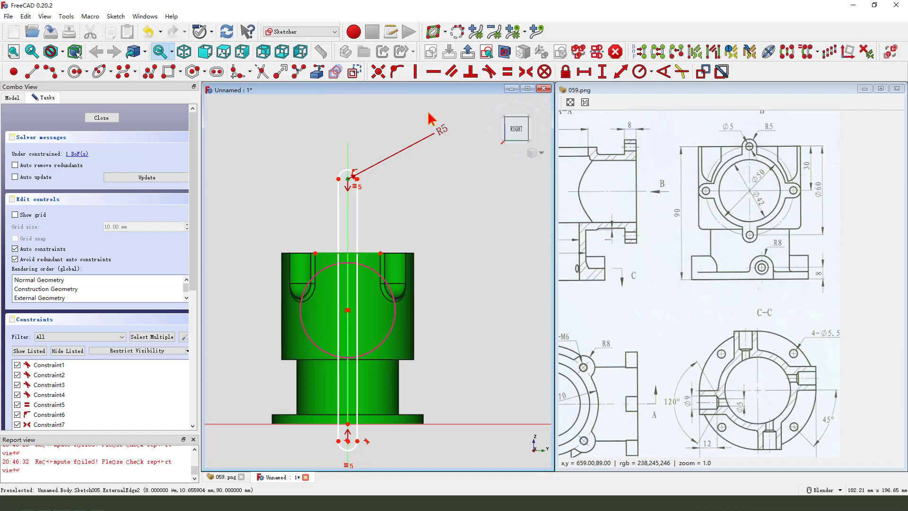
{"action": "left_click", "coordinate": [396, 72]}
{"action": "scroll", "coordinate": [378, 347], "scroll_direction": "up", "scroll_amount": 1}
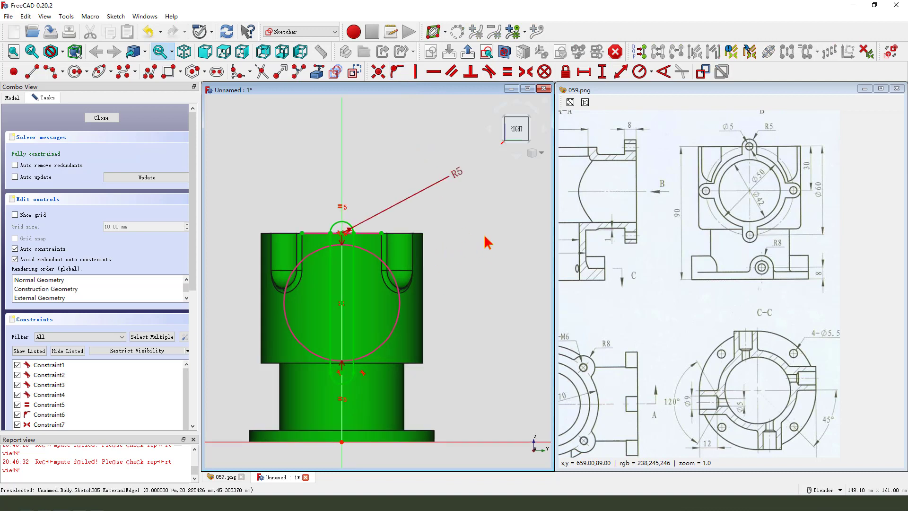
{"action": "scroll", "coordinate": [393, 279], "scroll_direction": "up", "scroll_amount": 1}
{"action": "left_click", "coordinate": [75, 71]}
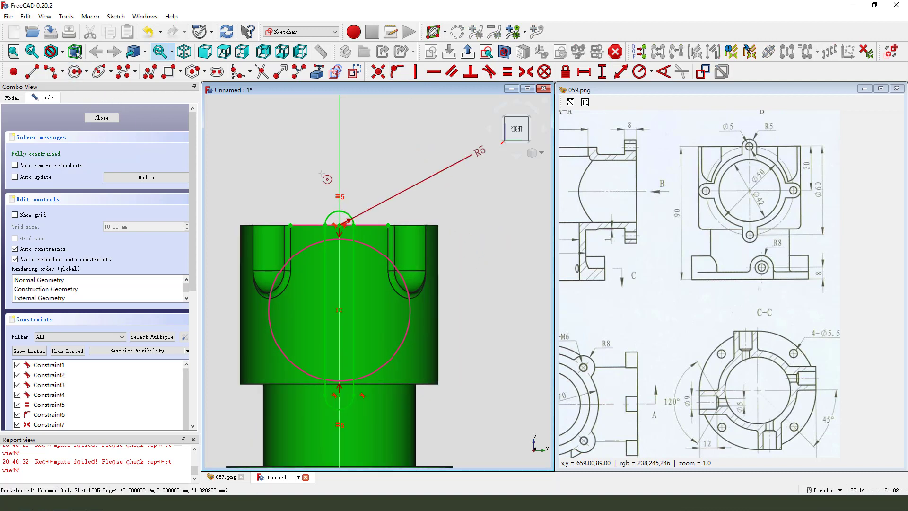
{"action": "scroll", "coordinate": [339, 241], "scroll_direction": "up", "scroll_amount": 1}
{"action": "scroll", "coordinate": [339, 235], "scroll_direction": "up", "scroll_amount": 1}
{"action": "left_click", "coordinate": [340, 220]}
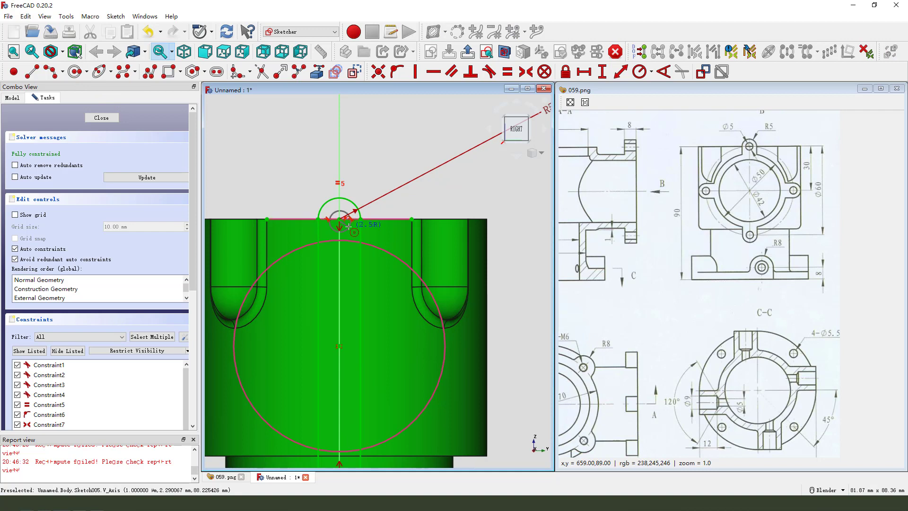
{"action": "key", "text": "Escape"}
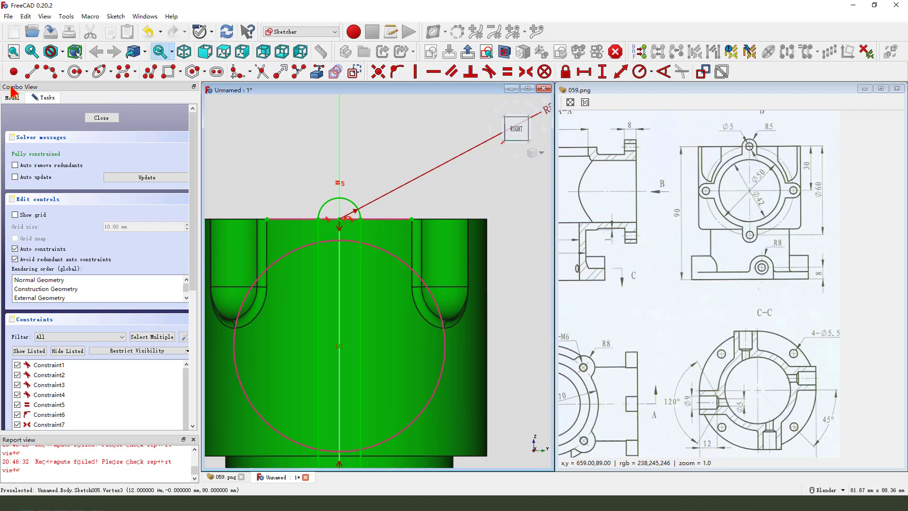
Step: Draw a circle about 4.4 mm in diameter centred on each of the slot's two end centres
{"action": "left_click", "coordinate": [75, 72]}
{"action": "left_click", "coordinate": [339, 219]}
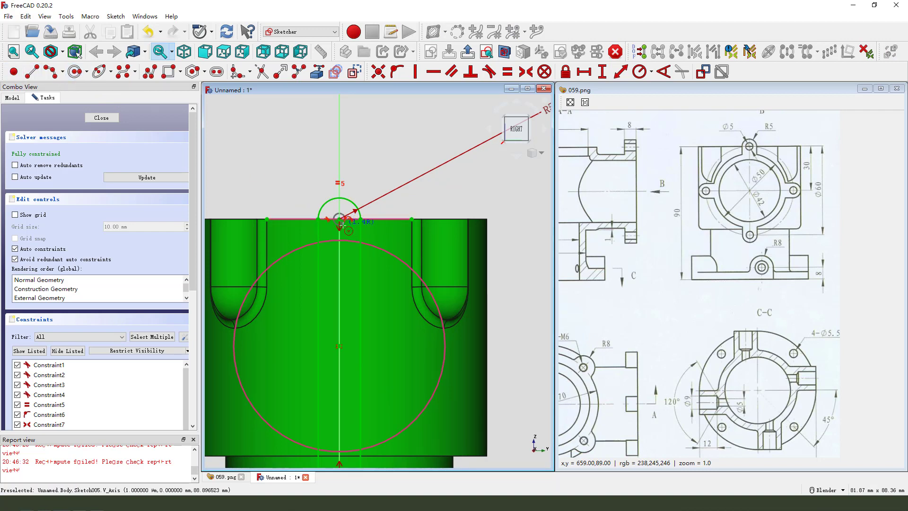
{"action": "left_click", "coordinate": [334, 208]}
{"action": "scroll", "coordinate": [338, 203], "scroll_direction": "down", "scroll_amount": 3}
{"action": "scroll", "coordinate": [336, 365], "scroll_direction": "up", "scroll_amount": 3}
{"action": "left_click", "coordinate": [336, 365]}
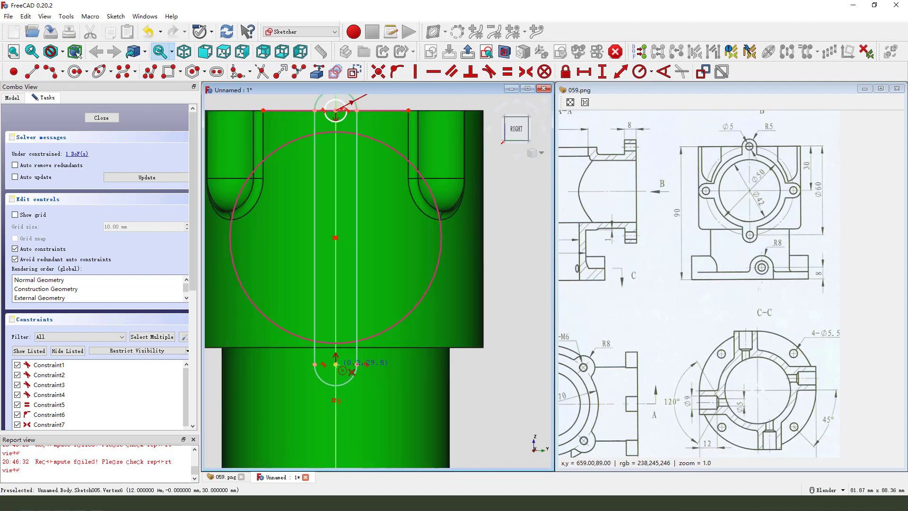
{"action": "left_click", "coordinate": [344, 360]}
{"action": "left_click", "coordinate": [345, 367]}
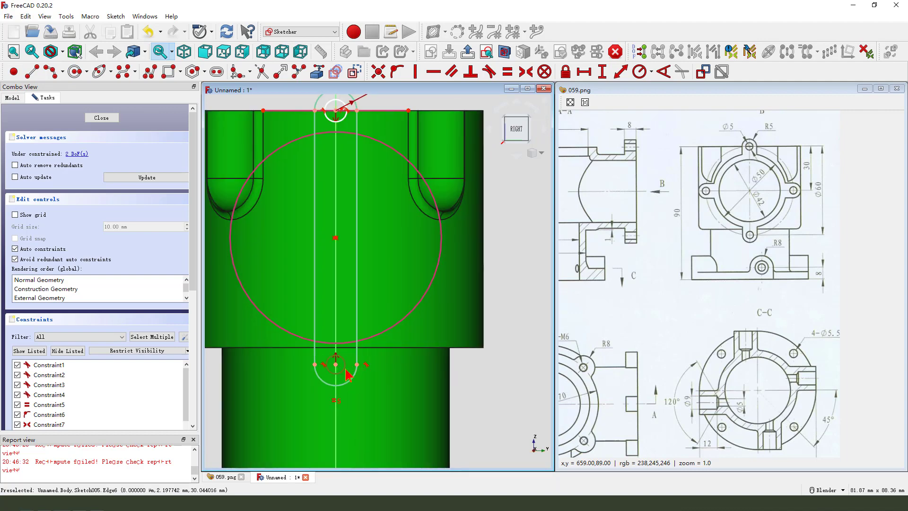
Step: Constrain the two small circles at the slot's ends to equal size
{"action": "scroll", "coordinate": [345, 371], "scroll_direction": "down", "scroll_amount": 1}
{"action": "scroll", "coordinate": [349, 193], "scroll_direction": "up", "scroll_amount": 1}
{"action": "left_click", "coordinate": [352, 160]}
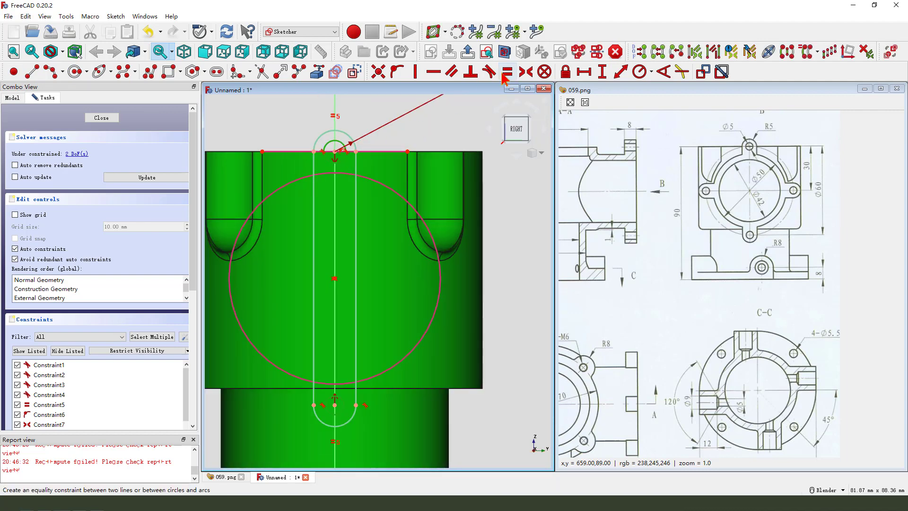
{"action": "key", "text": "e"}
{"action": "scroll", "coordinate": [349, 163], "scroll_direction": "down", "scroll_amount": 1}
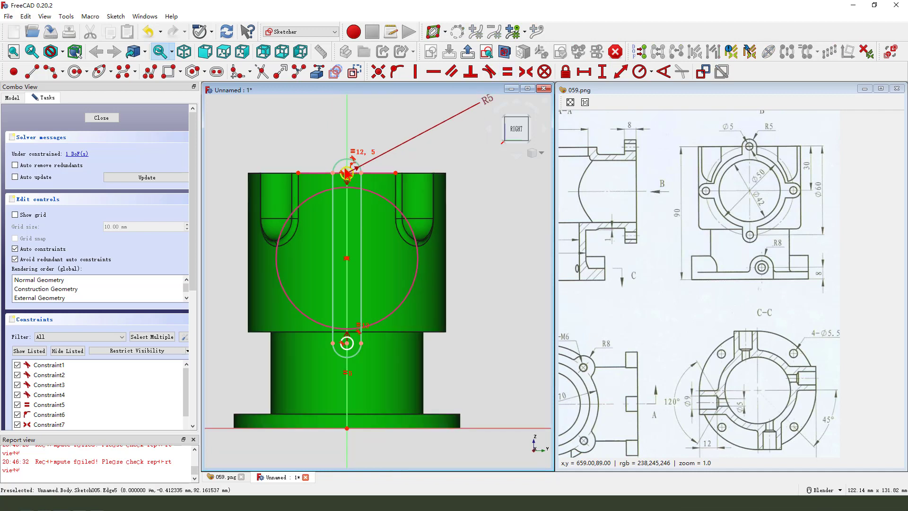
Step: Set the small circles' diameter to 5 mm and move the R5 dimension closer to the slot
{"action": "left_click", "coordinate": [651, 71]}
{"action": "left_click", "coordinate": [676, 96]}
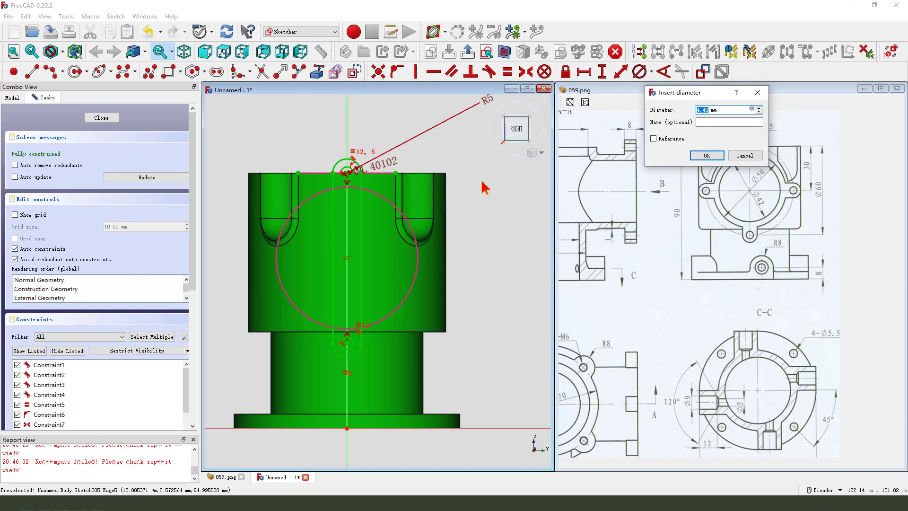
{"action": "type", "text": "5"}
{"action": "key", "text": "Return"}
{"action": "left_click_drag", "start_coordinate": [493, 106], "coordinate": [378, 129]}
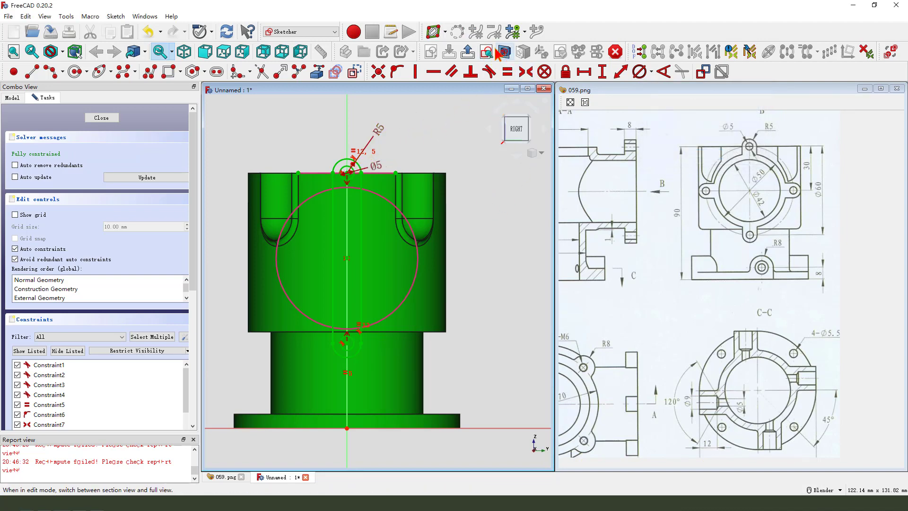
Step: Close the slot sketch and pad it using the Two dimensions type with a length of 62 mm
{"action": "left_click", "coordinate": [468, 51]}
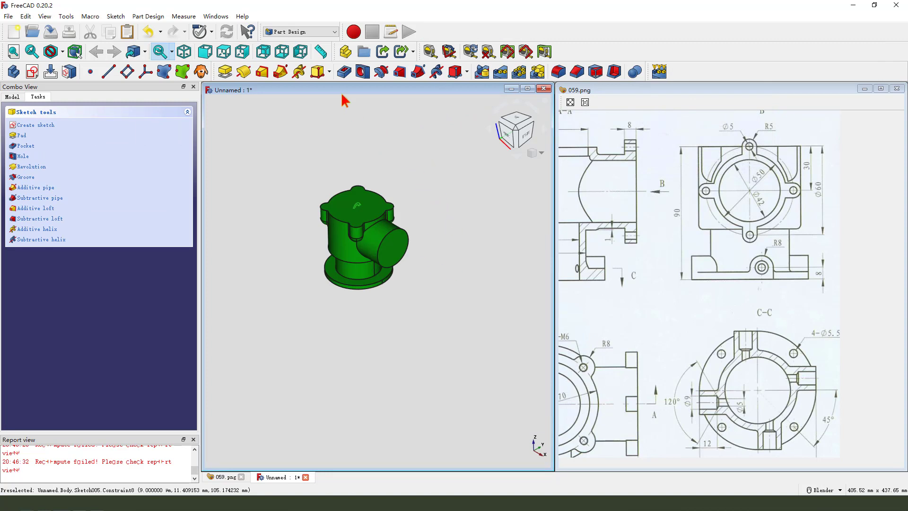
{"action": "left_click", "coordinate": [225, 71]}
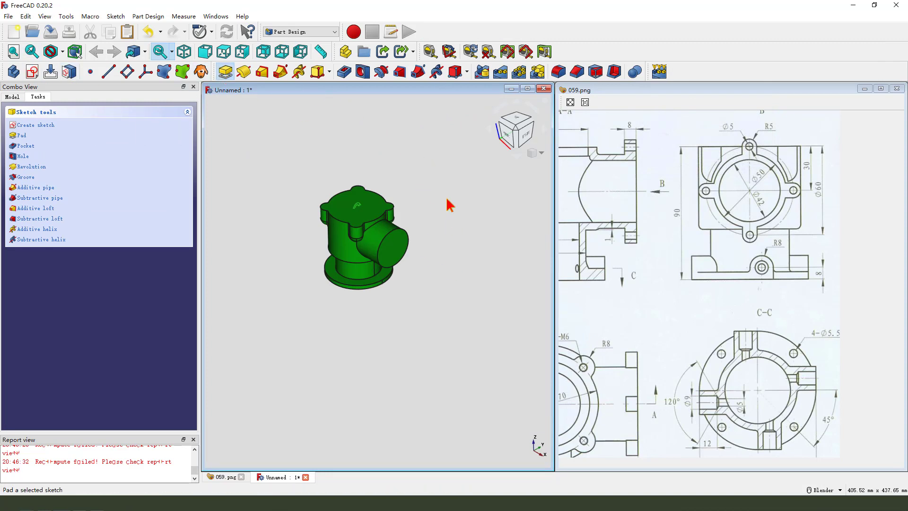
{"action": "mouse_move", "coordinate": [685, 290]}
{"action": "middle_mouse_down"}
{"action": "mouse_move", "coordinate": [730, 261]}
{"action": "mouse_move", "coordinate": [735, 273]}
{"action": "middle_mouse_up"}
{"action": "left_click", "coordinate": [142, 154]}
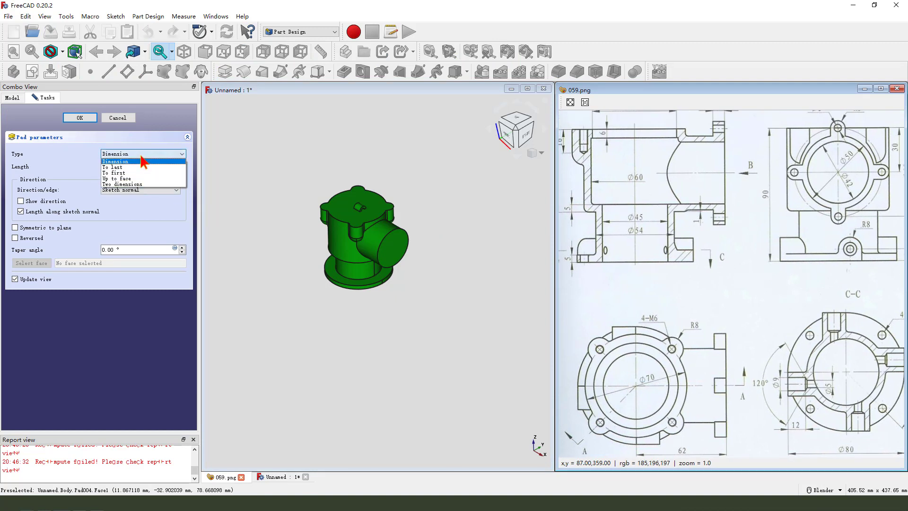
{"action": "left_click", "coordinate": [138, 185]}
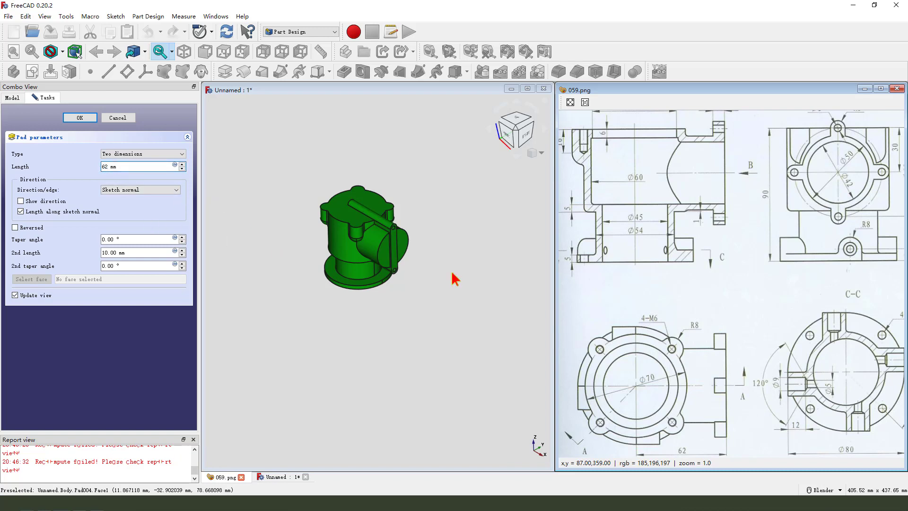
Step: Examine the port flange's thickness and its distance from the body axis in the 059.png drawing
{"action": "mouse_move", "coordinate": [718, 387]}
{"action": "middle_mouse_down"}
{"action": "mouse_move", "coordinate": [698, 310]}
{"action": "mouse_move", "coordinate": [682, 351]}
{"action": "mouse_move", "coordinate": [681, 419]}
{"action": "middle_mouse_up"}
{"action": "left_click", "coordinate": [682, 133]}
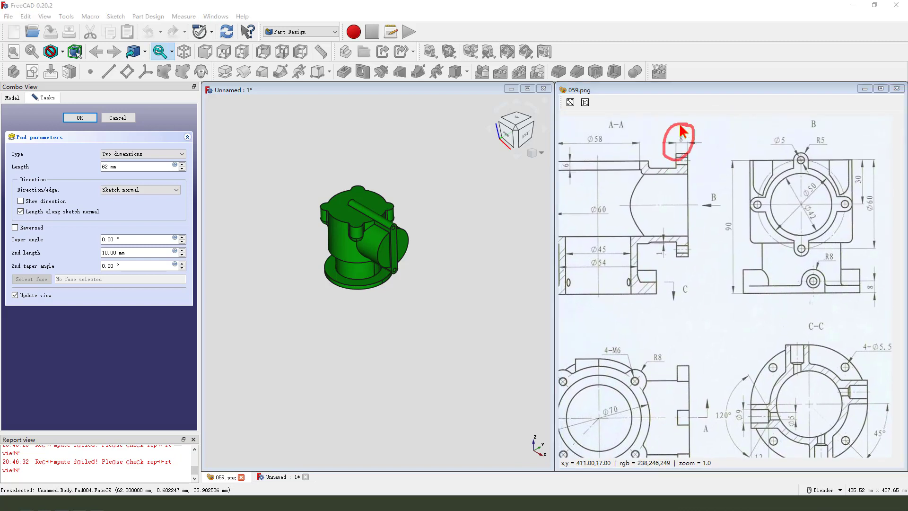
{"action": "scroll", "coordinate": [683, 364], "scroll_direction": "down", "scroll_amount": 5}
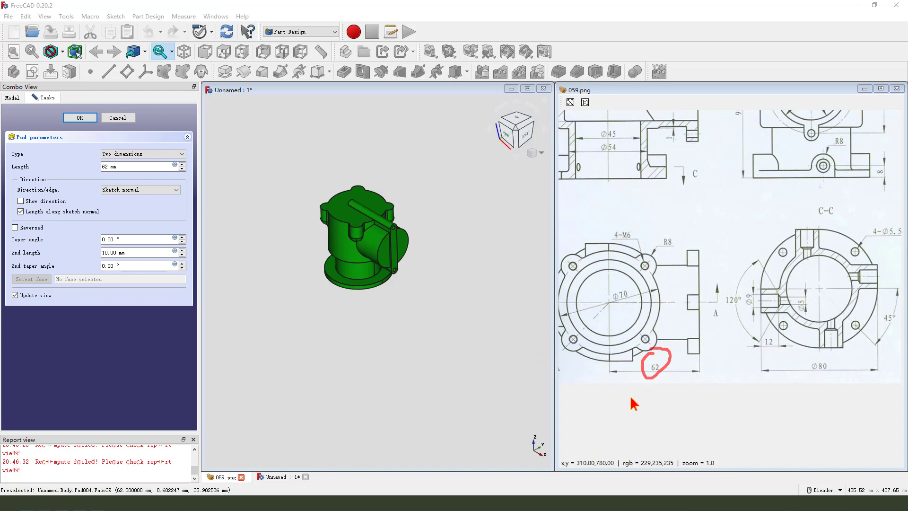
{"action": "mouse_move", "coordinate": [632, 401]}
{"action": "left_mouse_down"}
{"action": "mouse_move", "coordinate": [606, 418]}
{"action": "mouse_move", "coordinate": [615, 413]}
{"action": "left_mouse_up"}
{"action": "key", "text": "Escape"}
{"action": "left_click_drag", "start_coordinate": [684, 341], "coordinate": [686, 403]}
{"action": "mouse_move", "coordinate": [630, 392]}
{"action": "left_mouse_down"}
{"action": "mouse_move", "coordinate": [624, 406]}
{"action": "mouse_move", "coordinate": [637, 417]}
{"action": "mouse_move", "coordinate": [664, 408]}
{"action": "mouse_move", "coordinate": [675, 424]}
{"action": "mouse_move", "coordinate": [680, 406]}
{"action": "left_mouse_up"}
{"action": "left_click_drag", "start_coordinate": [603, 420], "coordinate": [673, 433]}
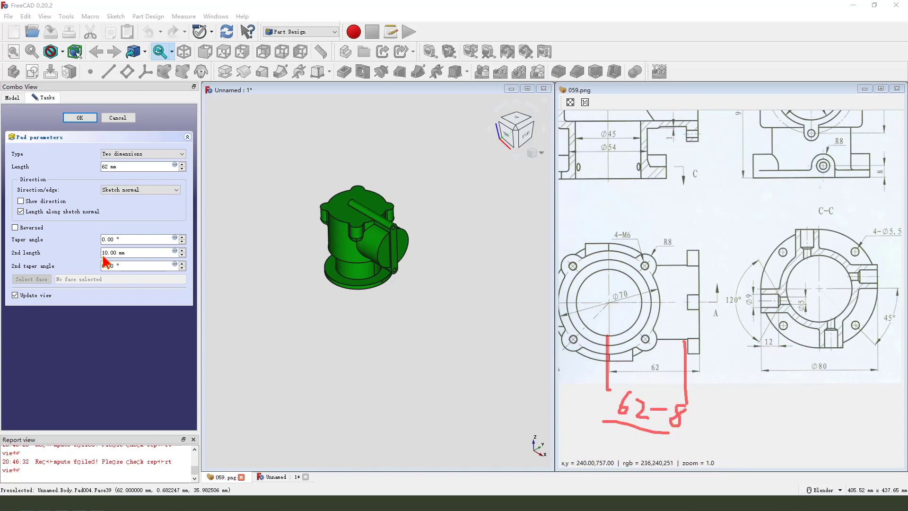
Step: Set the slot pad's second length to -62+8 mm and accept the pad
{"action": "key", "text": "Escape"}
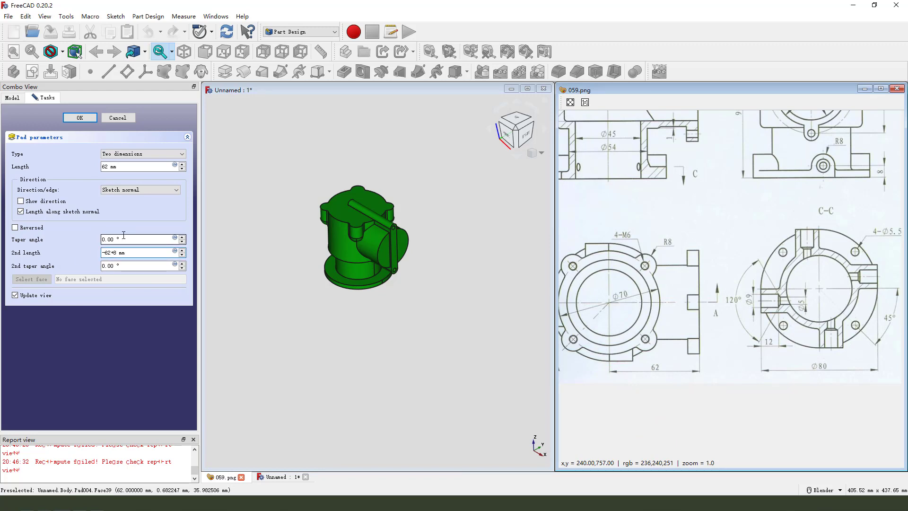
{"action": "mouse_move", "coordinate": [328, 250]}
{"action": "middle_mouse_down"}
{"action": "mouse_move", "coordinate": [416, 253]}
{"action": "mouse_move", "coordinate": [344, 202]}
{"action": "middle_mouse_up"}
{"action": "left_click_drag", "start_coordinate": [345, 202], "coordinate": [388, 232]}
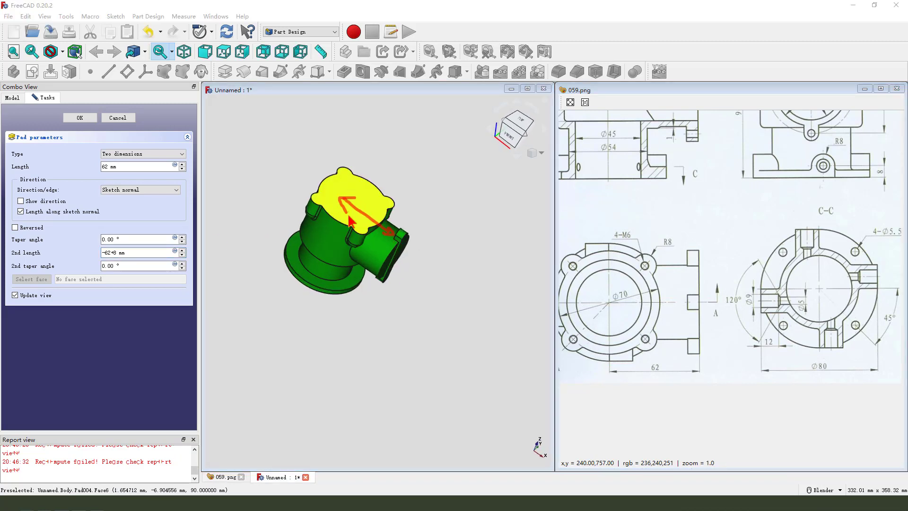
{"action": "left_click_drag", "start_coordinate": [284, 256], "coordinate": [153, 265]}
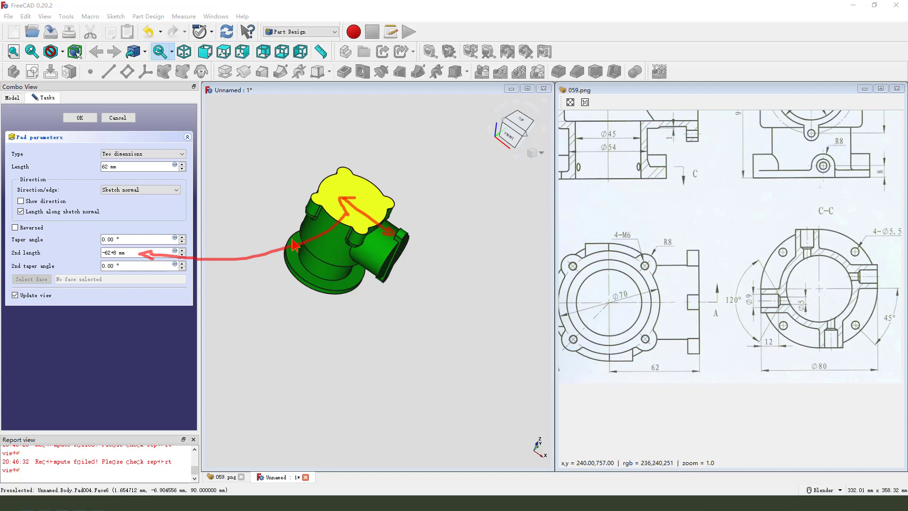
{"action": "left_click", "coordinate": [79, 117]}
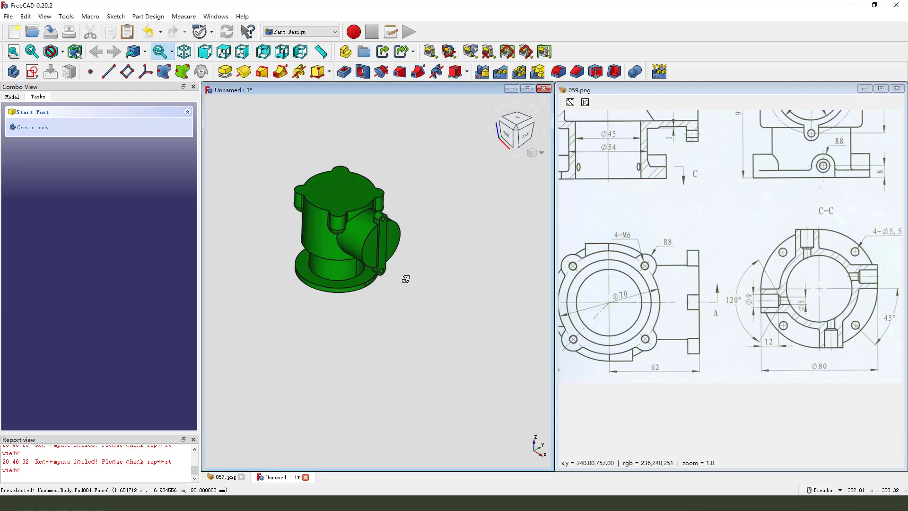
Step: Review the slot pad's lengths against the port length dimension in the drawing
{"action": "scroll", "coordinate": [385, 213], "scroll_direction": "up", "scroll_amount": 2}
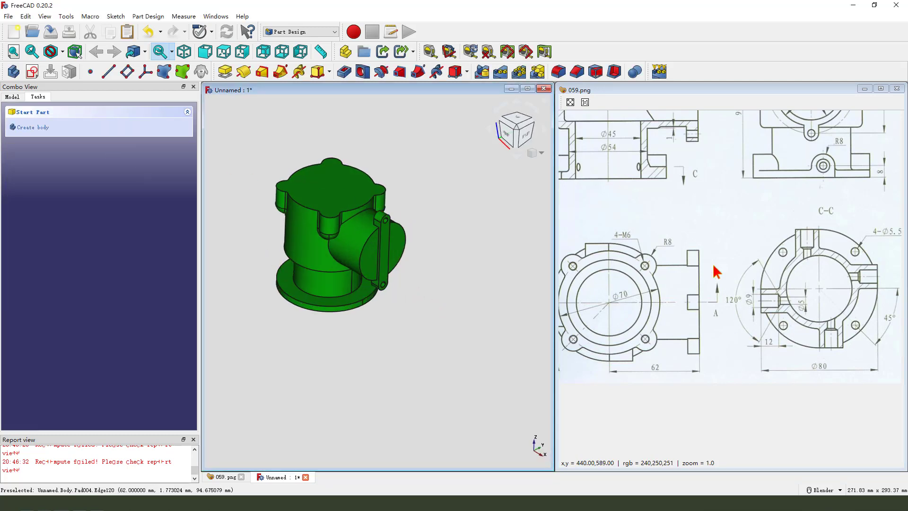
{"action": "mouse_move", "coordinate": [709, 254]}
{"action": "left_mouse_down"}
{"action": "mouse_move", "coordinate": [709, 297]}
{"action": "mouse_move", "coordinate": [711, 283]}
{"action": "left_mouse_up"}
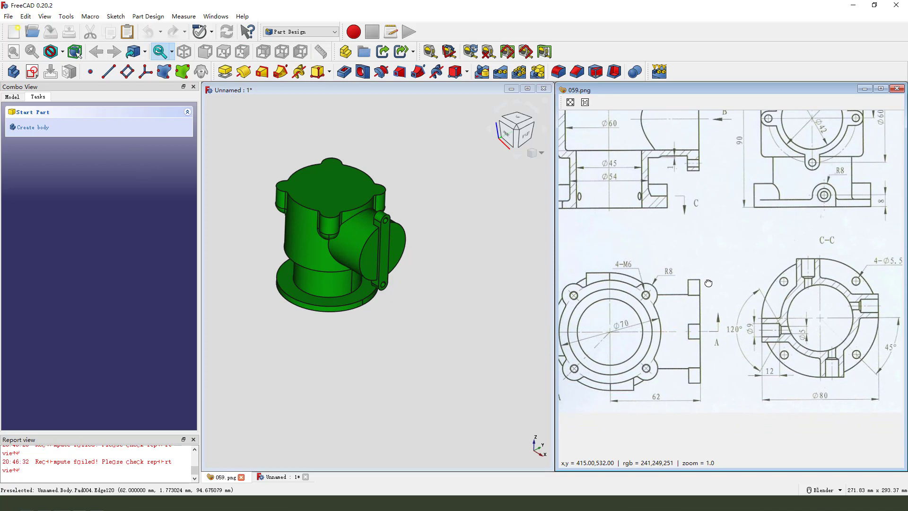
{"action": "left_click", "coordinate": [13, 97]}
{"action": "double_click", "coordinate": [52, 228]}
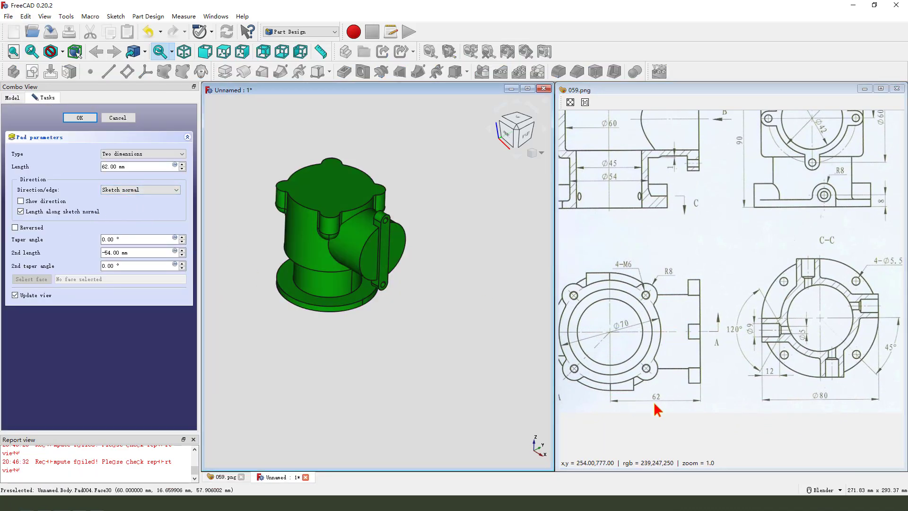
{"action": "left_click_drag", "start_coordinate": [657, 406], "coordinate": [648, 409]}
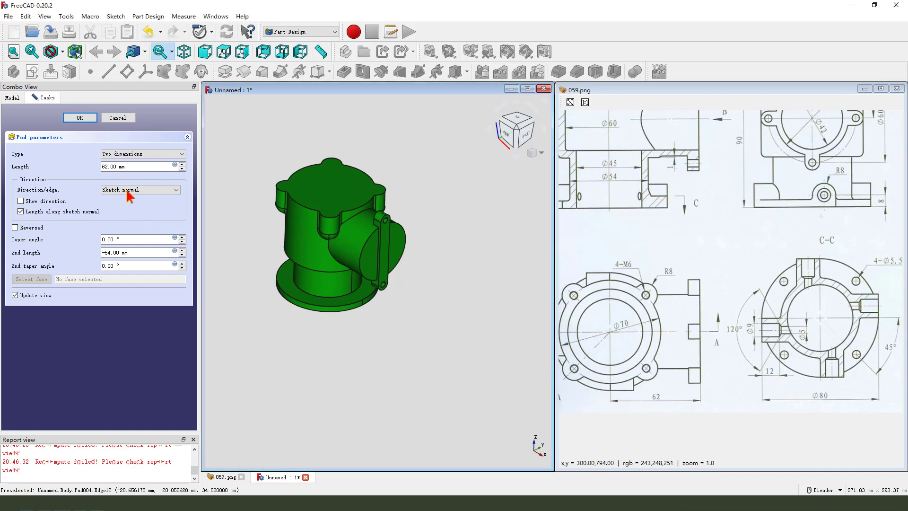
{"action": "left_click", "coordinate": [88, 118]}
Step: Set the pad length of the cylindrical side port to 62 mm
{"action": "double_click", "coordinate": [51, 218]}
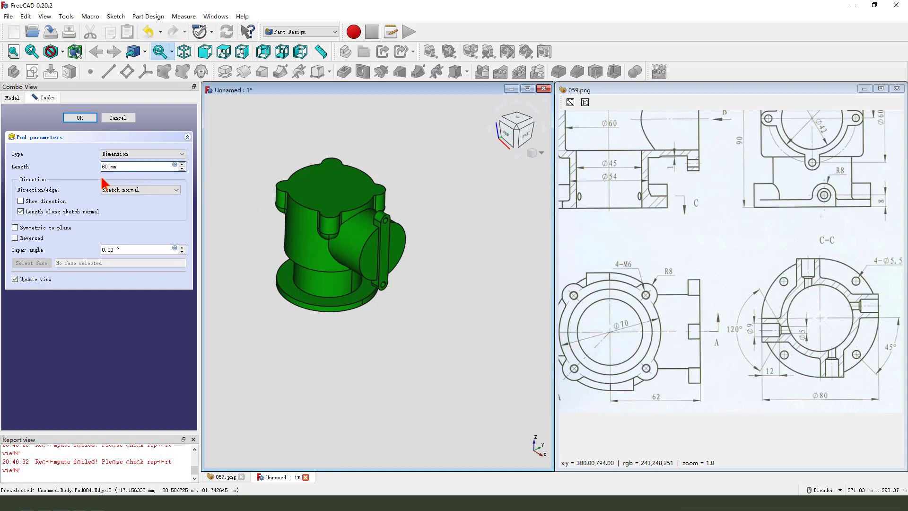
{"action": "left_click_drag", "start_coordinate": [108, 166], "coordinate": [105, 166]}
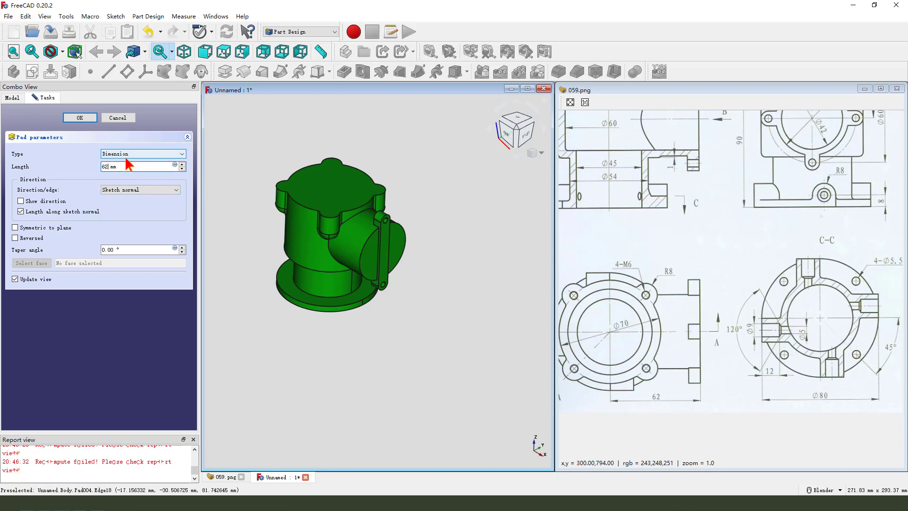
{"action": "left_click", "coordinate": [87, 120]}
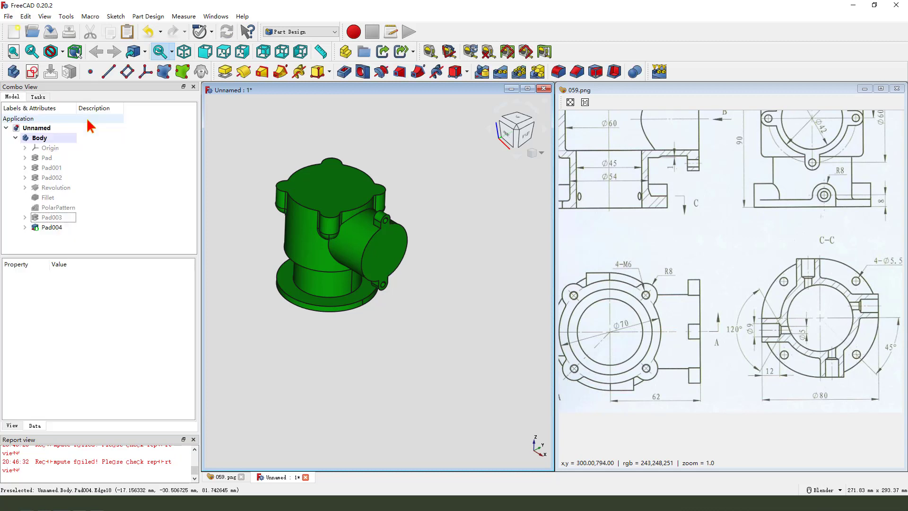
{"action": "mouse_move", "coordinate": [397, 259]}
{"action": "middle_mouse_down"}
{"action": "mouse_move", "coordinate": [398, 287]}
{"action": "mouse_move", "coordinate": [392, 261]}
{"action": "middle_mouse_up"}
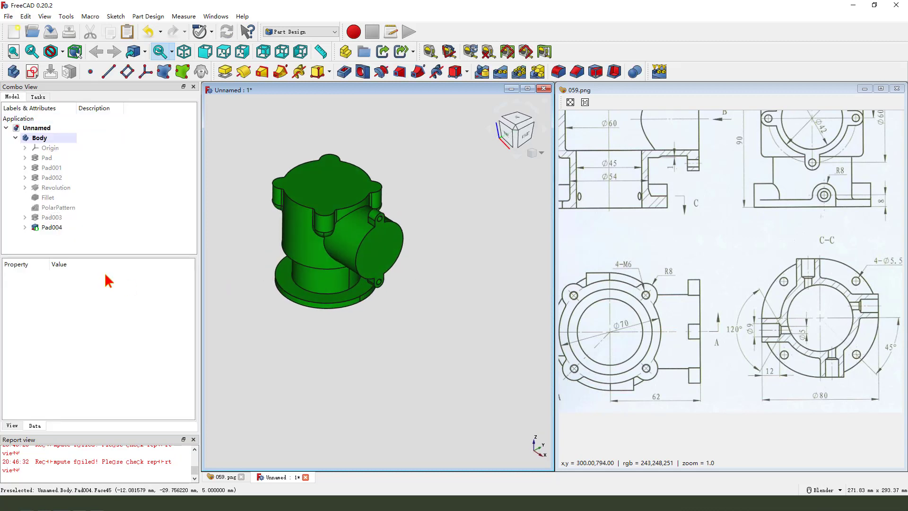
Step: Create a polar pattern of the slot pad using the side port's circular end edge as the axis
{"action": "left_click", "coordinate": [54, 230]}
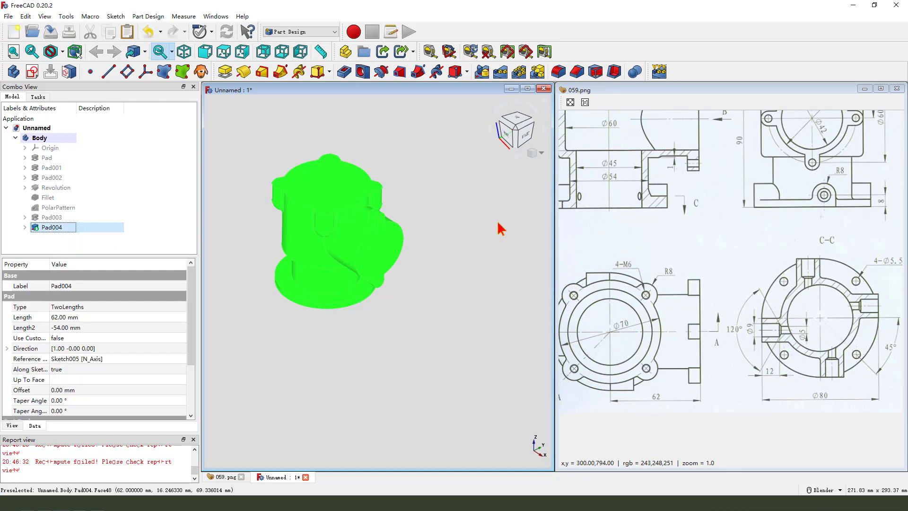
{"action": "left_click", "coordinate": [519, 72]}
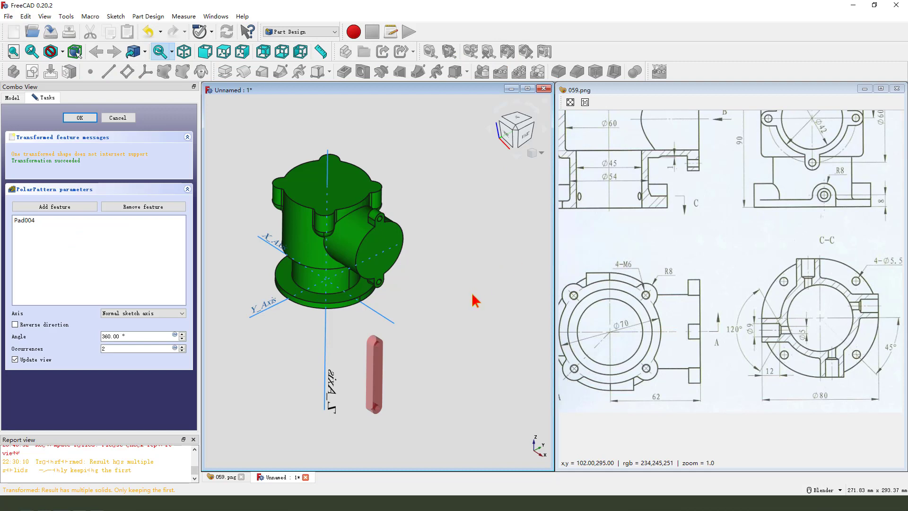
{"action": "left_click", "coordinate": [156, 313]}
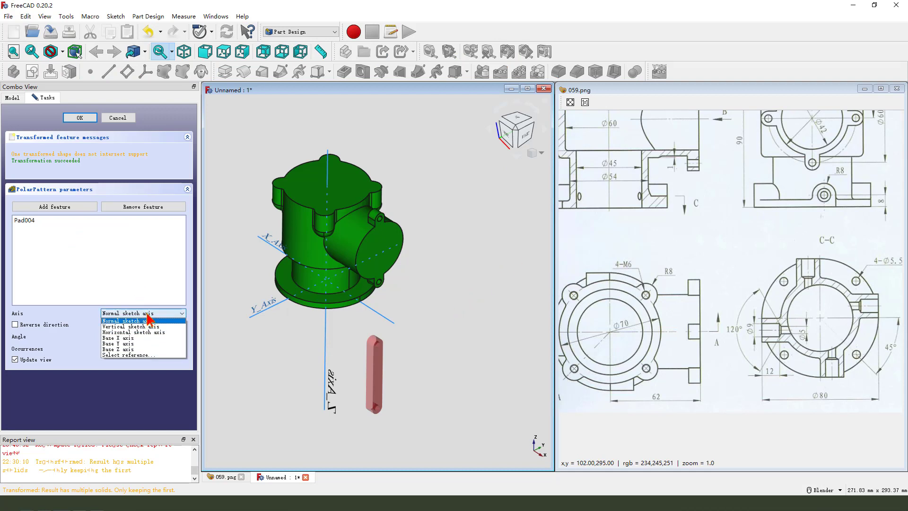
{"action": "left_click", "coordinate": [133, 355]}
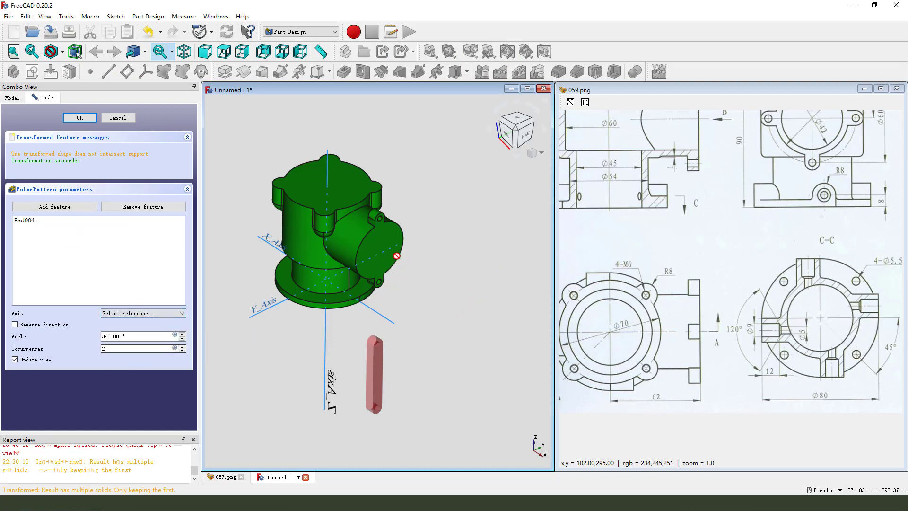
{"action": "mouse_move", "coordinate": [385, 229]}
{"action": "left_mouse_down"}
{"action": "mouse_move", "coordinate": [404, 238]}
{"action": "mouse_move", "coordinate": [374, 280]}
{"action": "left_mouse_up"}
{"action": "key", "text": "Escape"}
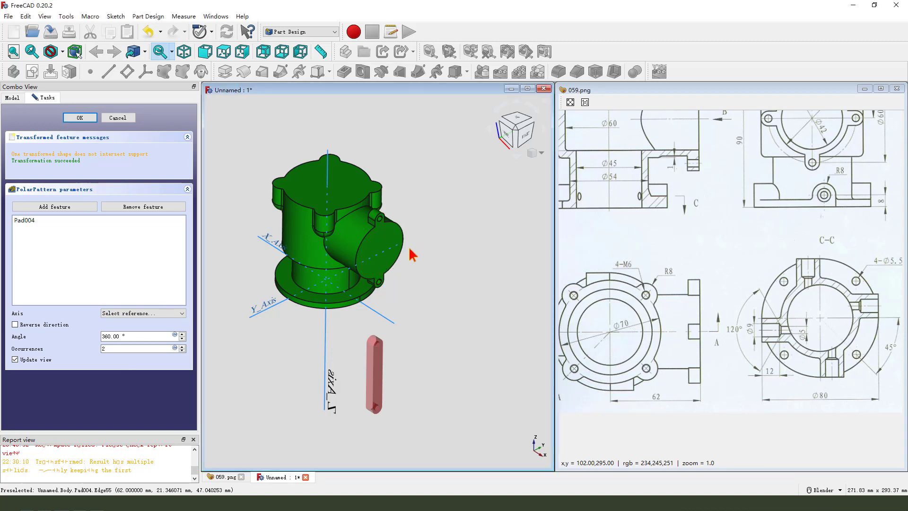
{"action": "left_click", "coordinate": [402, 232]}
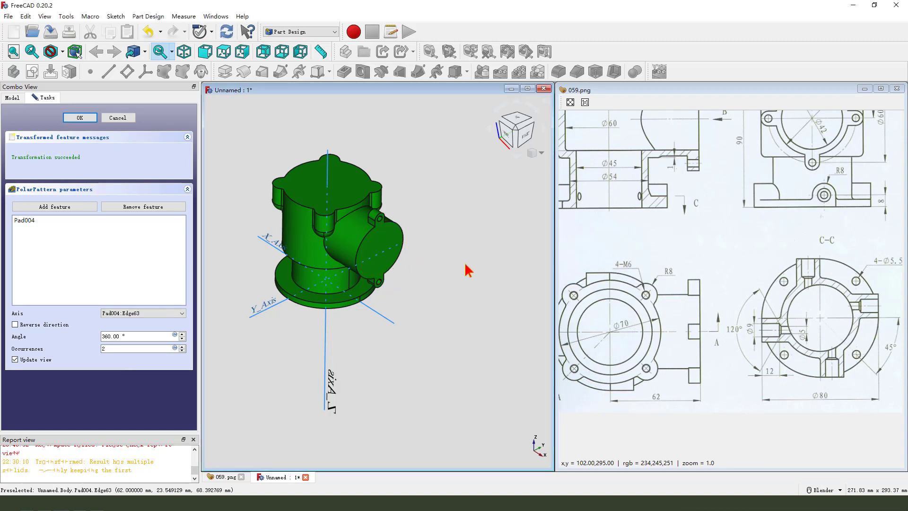
Step: Set the ear polar pattern's angle to 90° and accept the pattern
{"action": "left_click", "coordinate": [128, 336]}
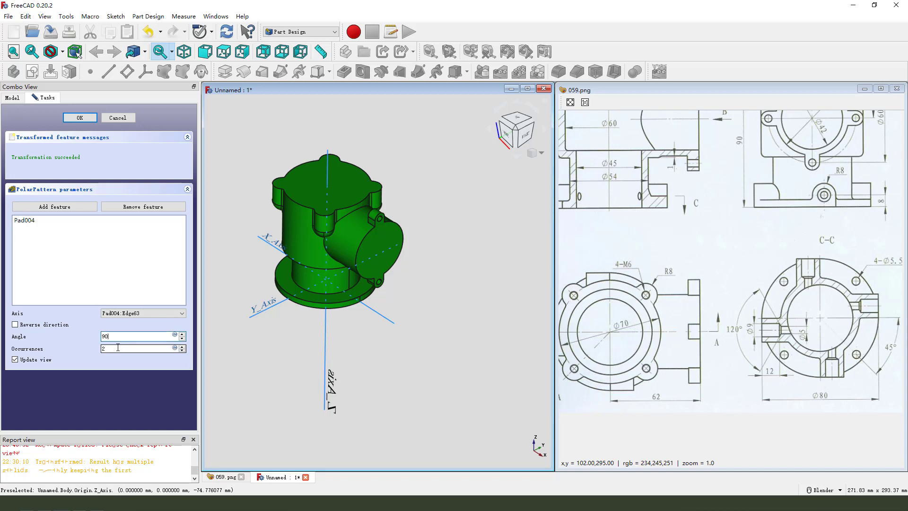
{"action": "mouse_move", "coordinate": [413, 275]}
{"action": "middle_mouse_down"}
{"action": "mouse_move", "coordinate": [424, 276]}
{"action": "mouse_move", "coordinate": [403, 279]}
{"action": "middle_mouse_up"}
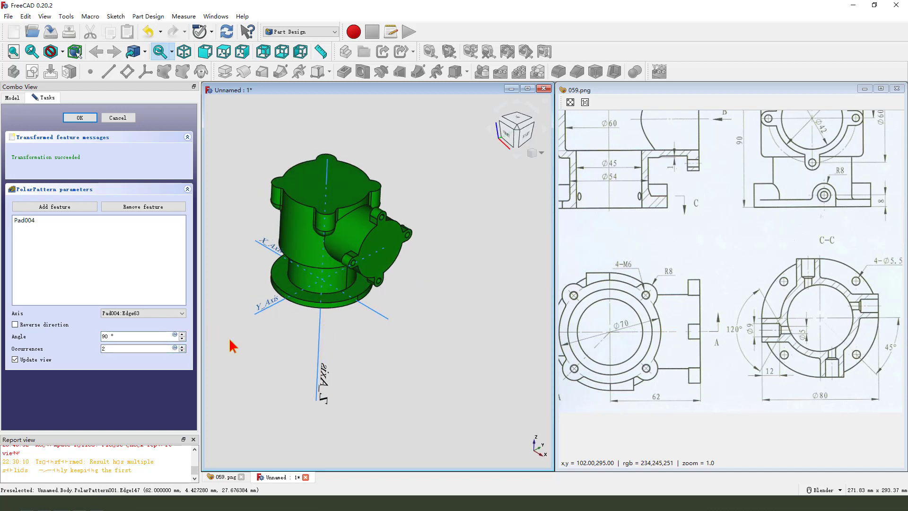
{"action": "mouse_move", "coordinate": [95, 361]}
{"action": "left_mouse_down"}
{"action": "mouse_move", "coordinate": [448, 289]}
{"action": "mouse_move", "coordinate": [416, 276]}
{"action": "left_mouse_up"}
{"action": "left_click", "coordinate": [79, 117]}
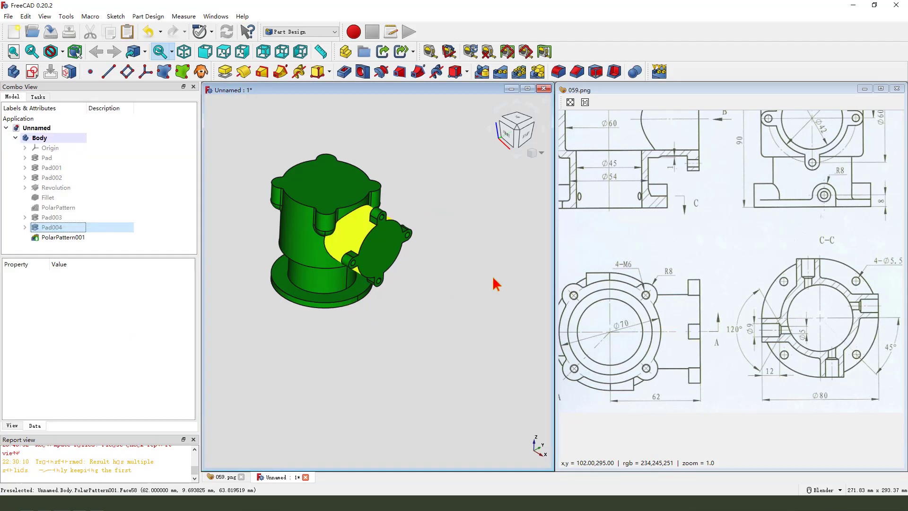
{"action": "middle_click_drag", "start_coordinate": [426, 285], "coordinate": [449, 286]}
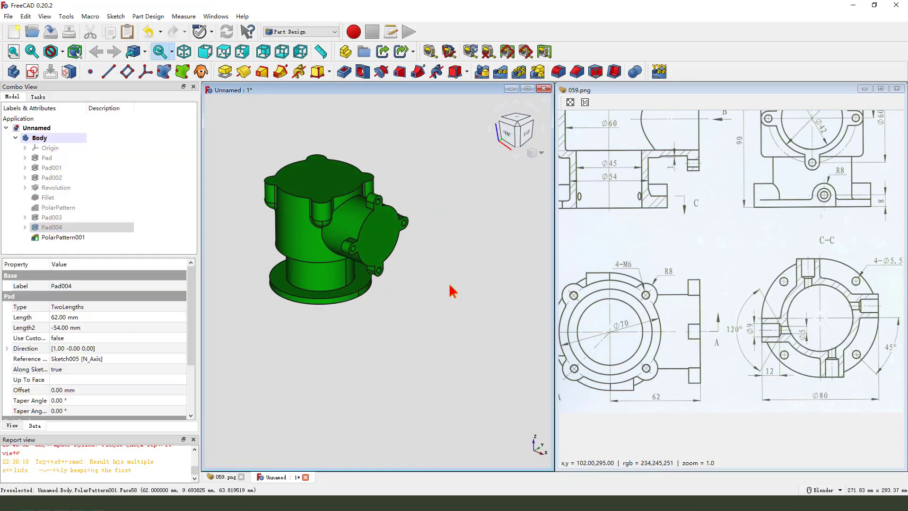
Step: Check the R8 boss on the base in the 059.png drawing and start a new sketch on the front (XZ) plane
{"action": "mouse_move", "coordinate": [728, 369]}
{"action": "middle_mouse_down"}
{"action": "mouse_move", "coordinate": [742, 340]}
{"action": "mouse_move", "coordinate": [738, 363]}
{"action": "middle_mouse_up"}
{"action": "middle_click_drag", "start_coordinate": [755, 326], "coordinate": [732, 355]}
{"action": "key", "text": "ctrl+alt+g"}
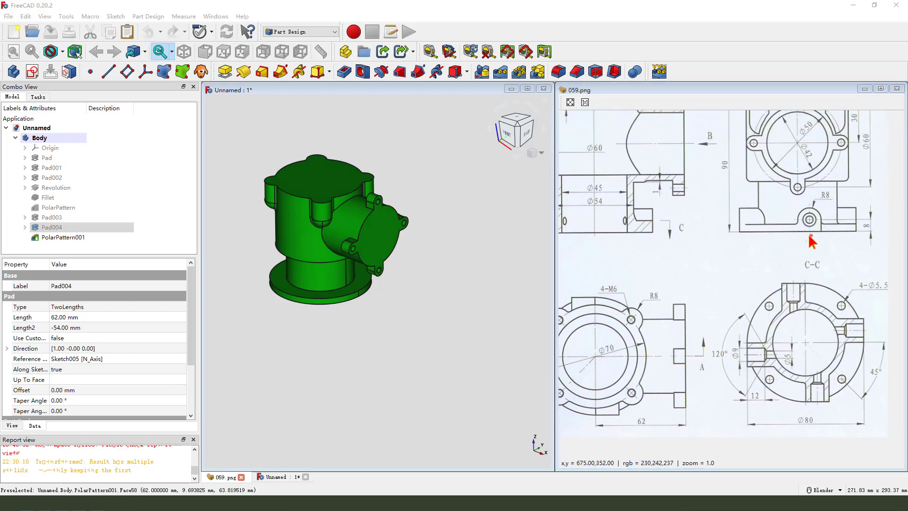
{"action": "mouse_move", "coordinate": [811, 233]}
{"action": "left_mouse_down"}
{"action": "mouse_move", "coordinate": [818, 208]}
{"action": "mouse_move", "coordinate": [777, 248]}
{"action": "left_mouse_up"}
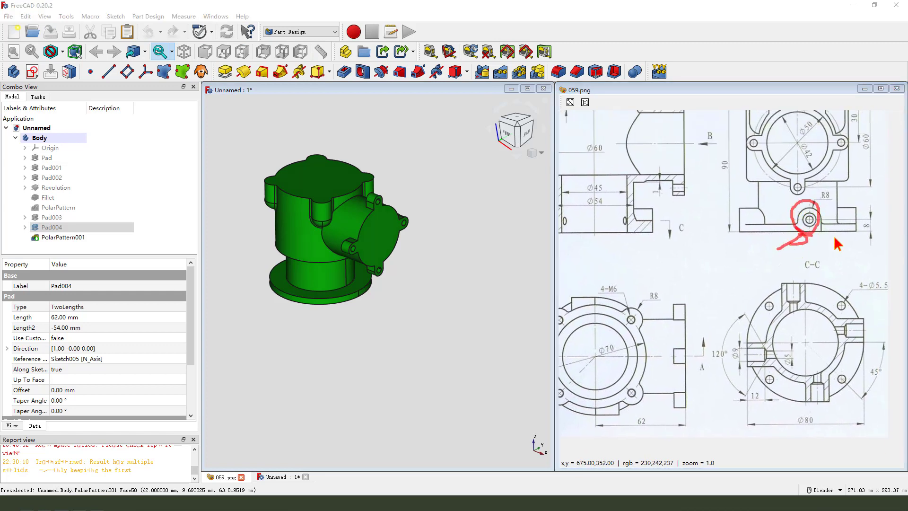
{"action": "key", "text": "Escape"}
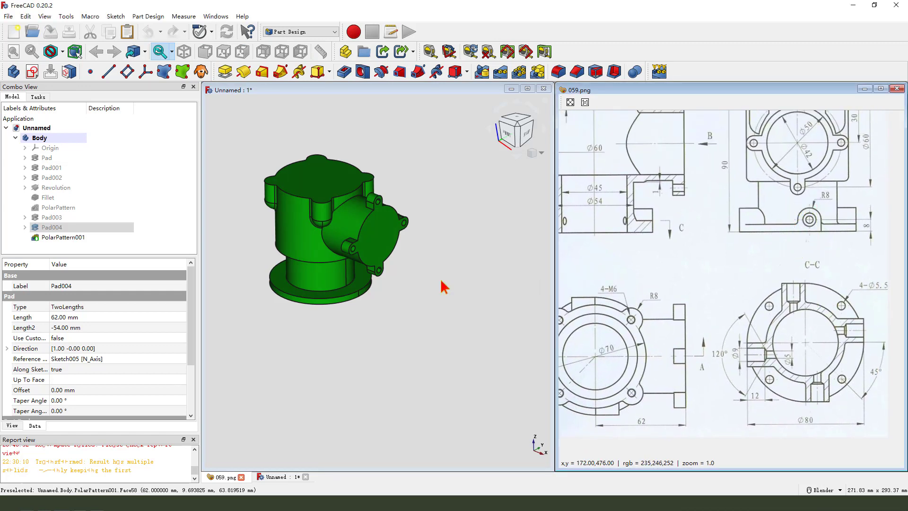
{"action": "left_click", "coordinate": [35, 75]}
{"action": "left_click", "coordinate": [33, 72]}
{"action": "mouse_move", "coordinate": [298, 199]}
{"action": "left_mouse_down"}
{"action": "mouse_move", "coordinate": [294, 179]}
{"action": "mouse_move", "coordinate": [289, 196]}
{"action": "left_mouse_up"}
{"action": "left_click", "coordinate": [336, 203]}
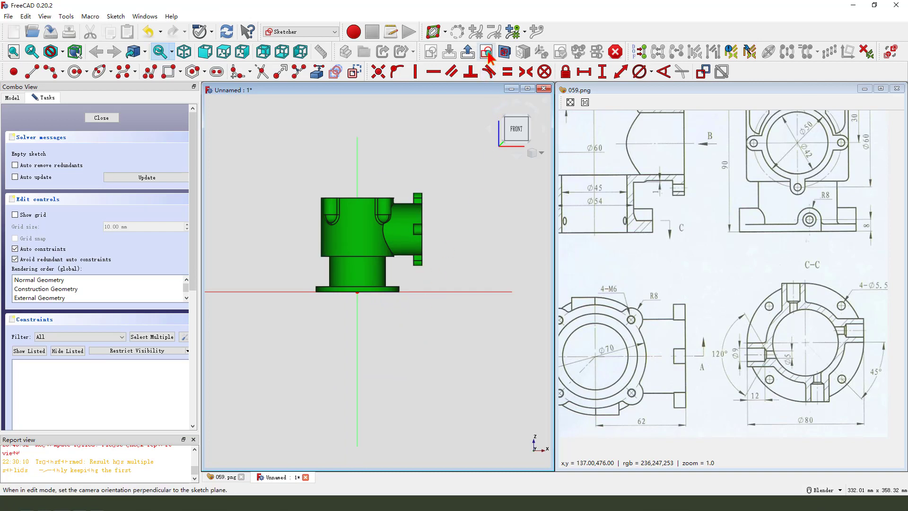
{"action": "left_click", "coordinate": [505, 52]}
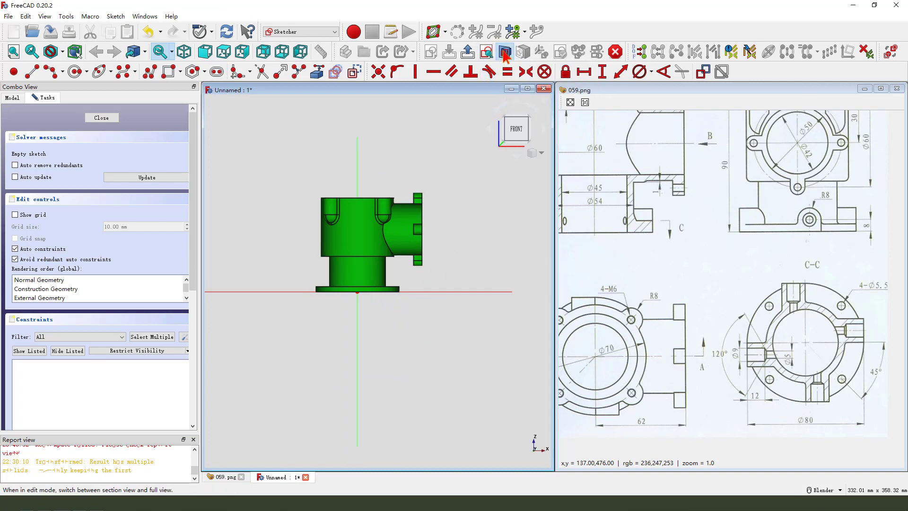
Step: Sketch a slot about 17 mm wide running from the lower neck down past the base flange
{"action": "scroll", "coordinate": [400, 277], "scroll_direction": "up", "scroll_amount": 2}
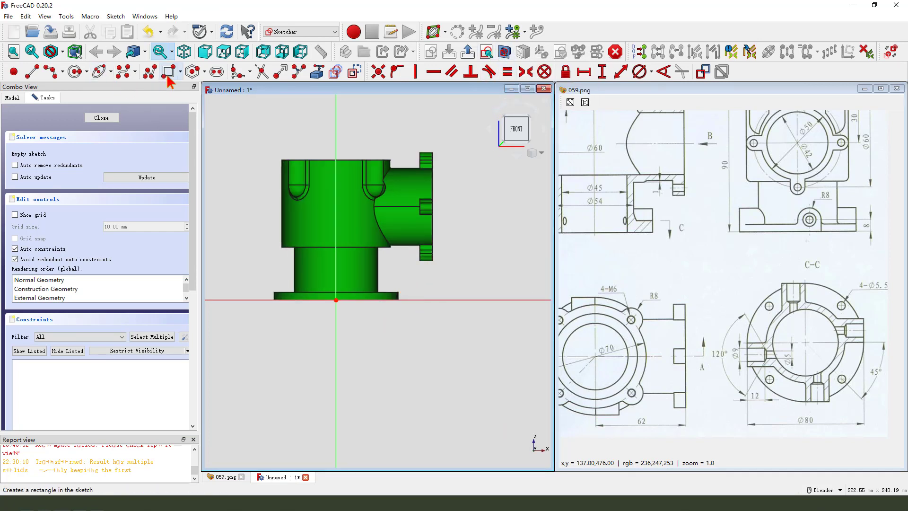
{"action": "left_click", "coordinate": [216, 72]}
{"action": "scroll", "coordinate": [380, 265], "scroll_direction": "up", "scroll_amount": 2}
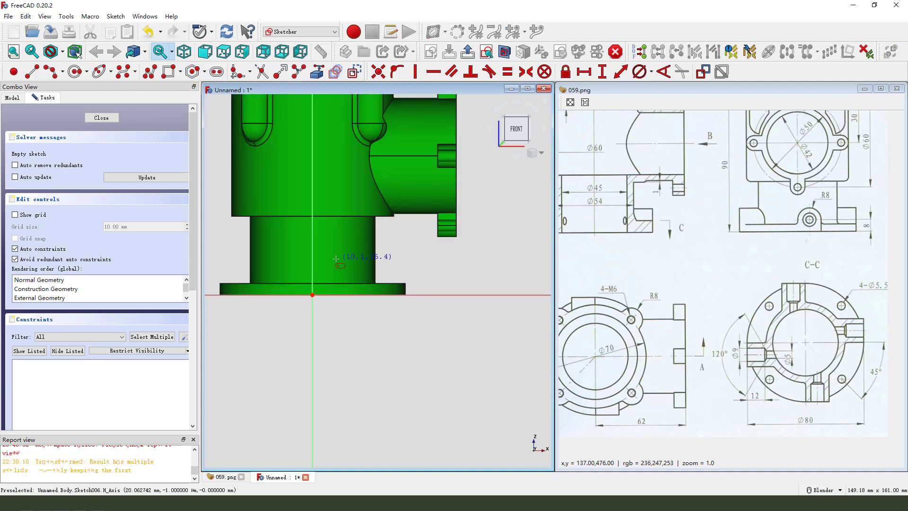
{"action": "left_click", "coordinate": [335, 259]}
{"action": "left_click", "coordinate": [351, 335]}
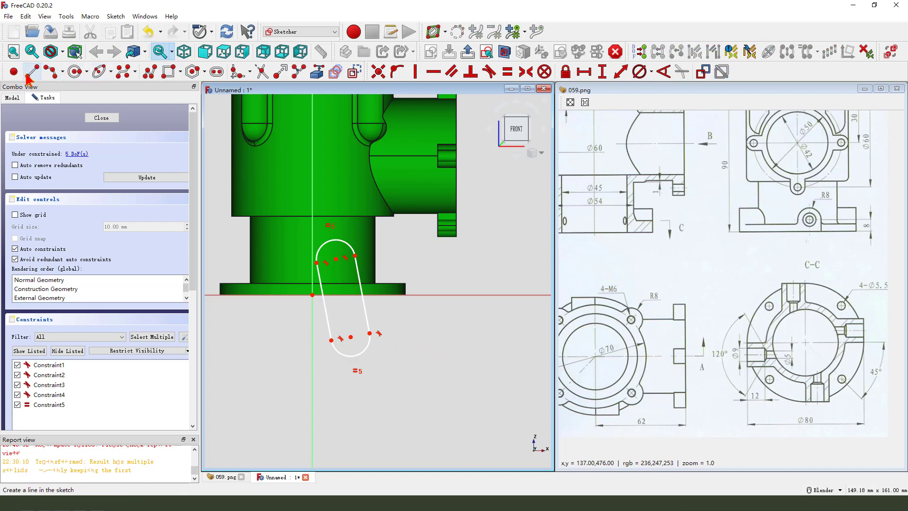
Step: Close the slot's lower end with a line between the arc's endpoints and turn the lower arc into construction geometry
{"action": "left_click", "coordinate": [331, 339]}
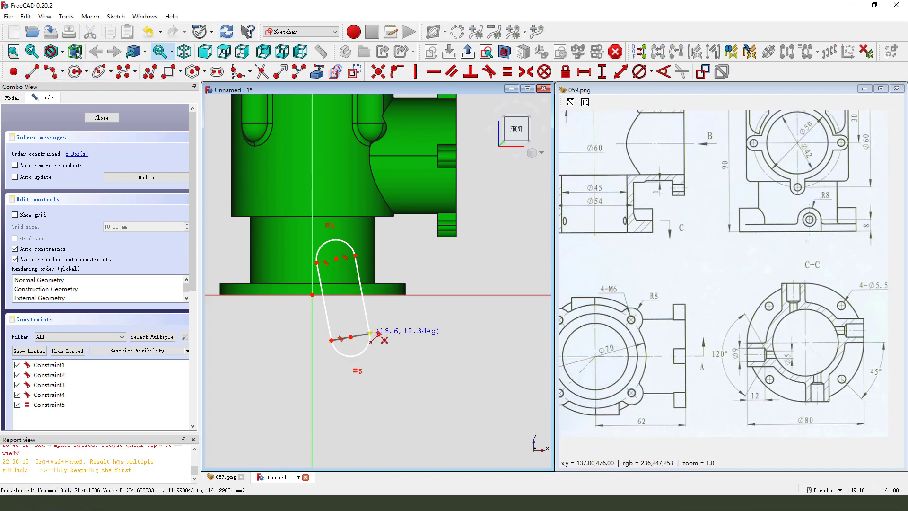
{"action": "left_click", "coordinate": [366, 355]}
{"action": "right_click", "coordinate": [384, 359]}
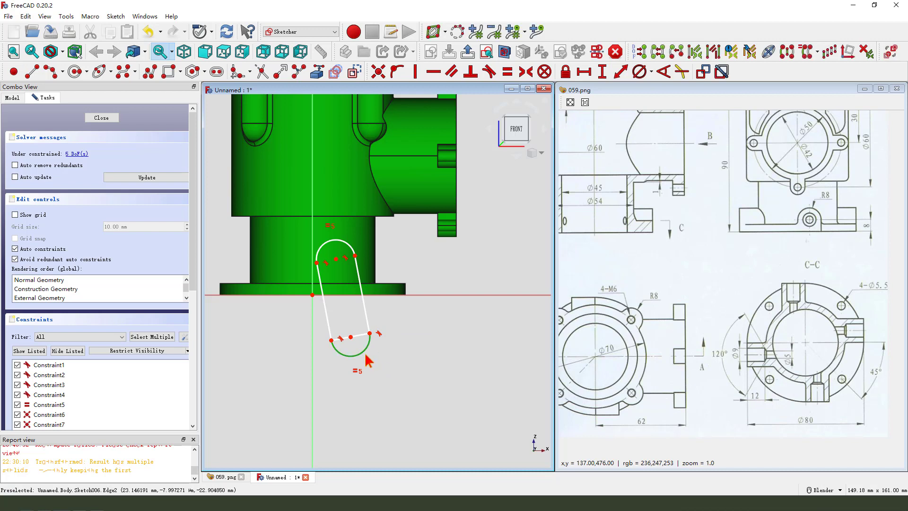
{"action": "left_click", "coordinate": [355, 75]}
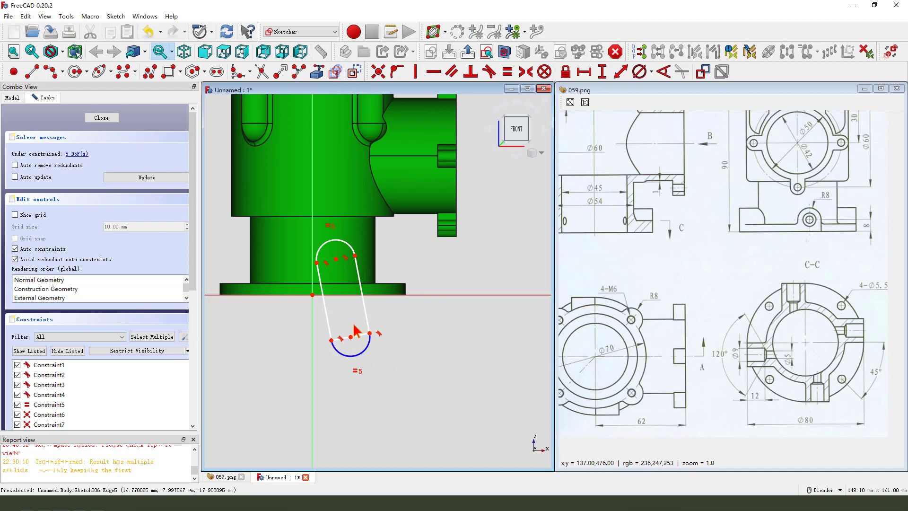
Step: Constrain the slot's left side vertical and make its lower-left corner coincident with the sketch origin
{"action": "left_click", "coordinate": [327, 326]}
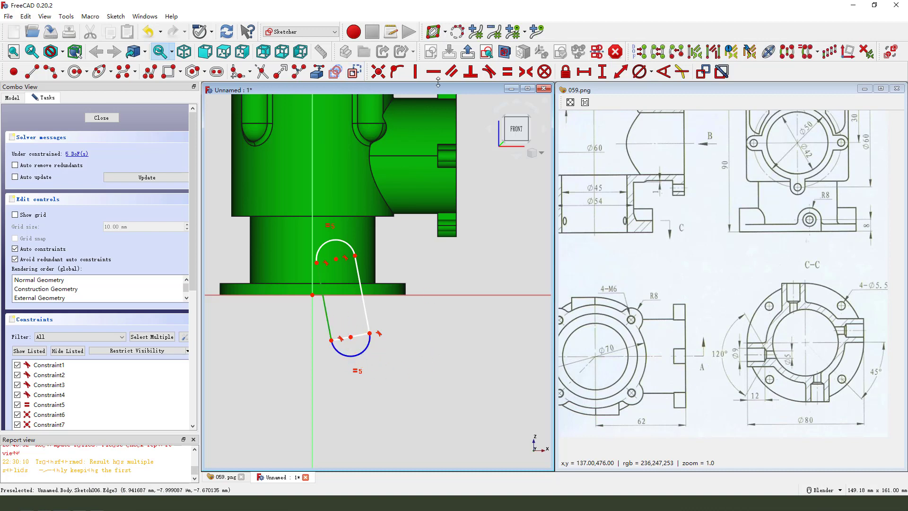
{"action": "left_click", "coordinate": [413, 76]}
{"action": "scroll", "coordinate": [341, 338], "scroll_direction": "up", "scroll_amount": 1}
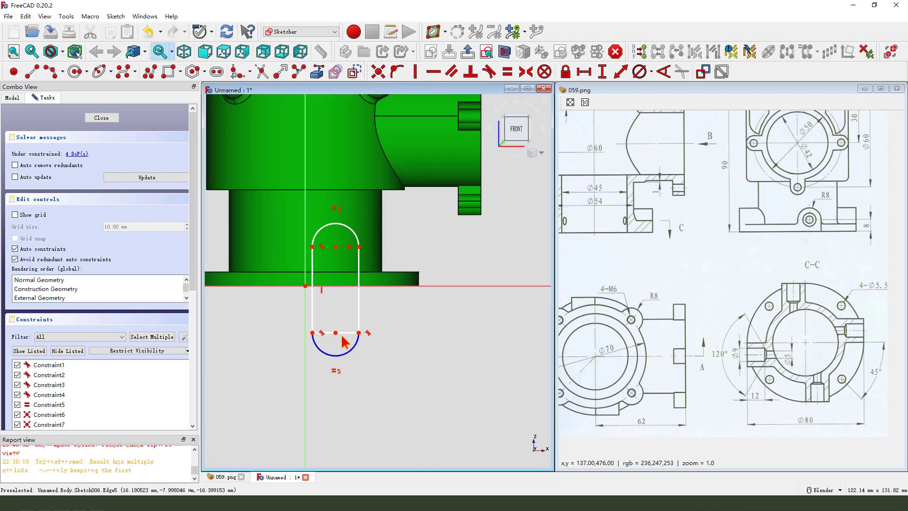
{"action": "left_click", "coordinate": [312, 333]}
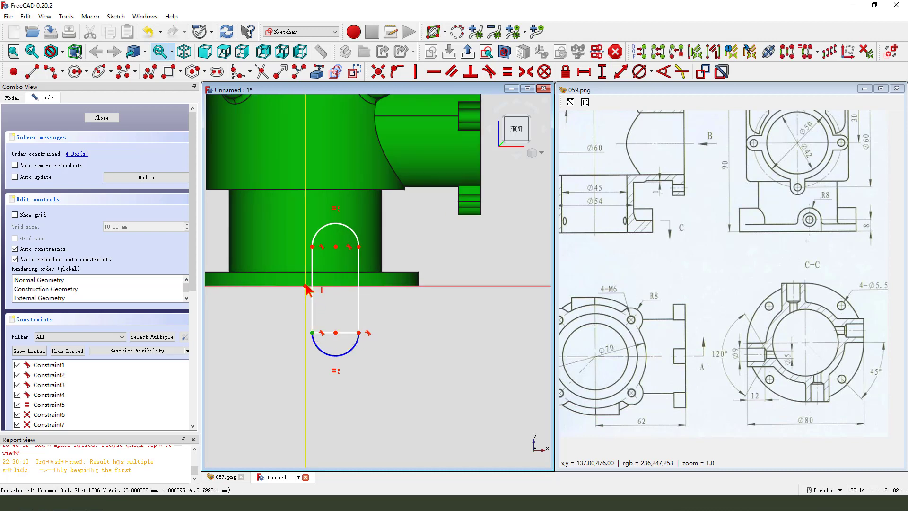
{"action": "left_click", "coordinate": [306, 287]}
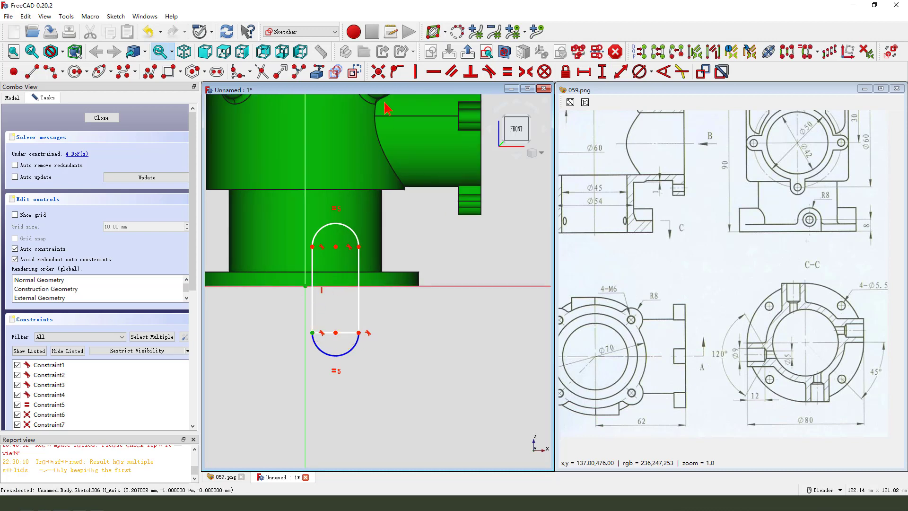
{"action": "left_click", "coordinate": [377, 71]}
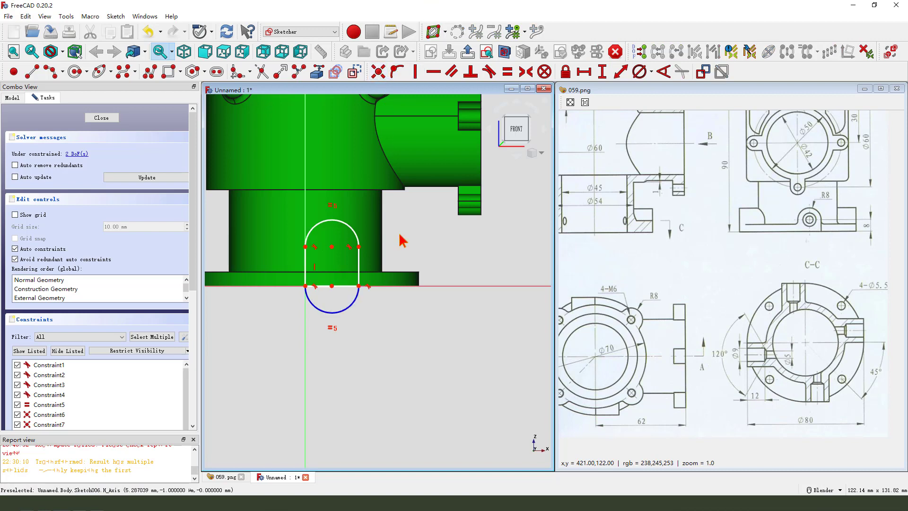
Step: Constrain the radius of the slot's upper arc to 8 mm
{"action": "scroll", "coordinate": [404, 339], "scroll_direction": "down", "scroll_amount": 2}
{"action": "scroll", "coordinate": [407, 255], "scroll_direction": "up", "scroll_amount": 1}
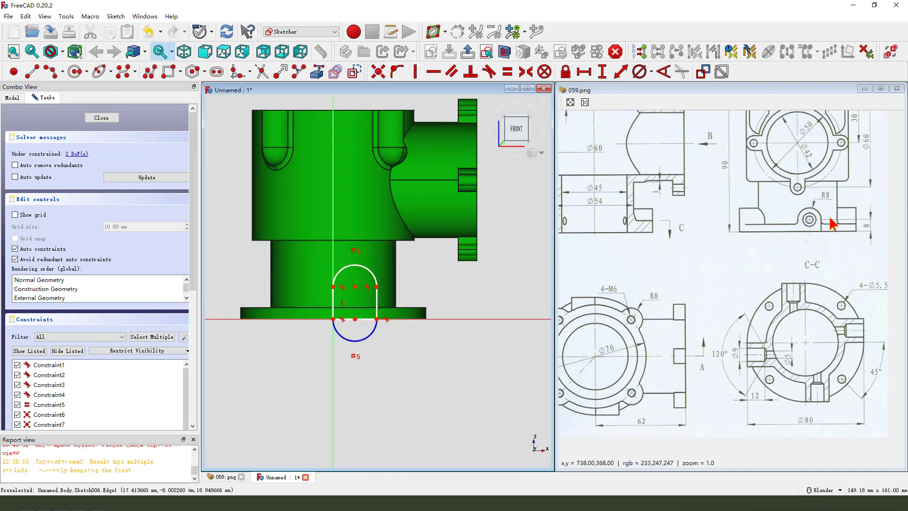
{"action": "left_click", "coordinate": [375, 278]}
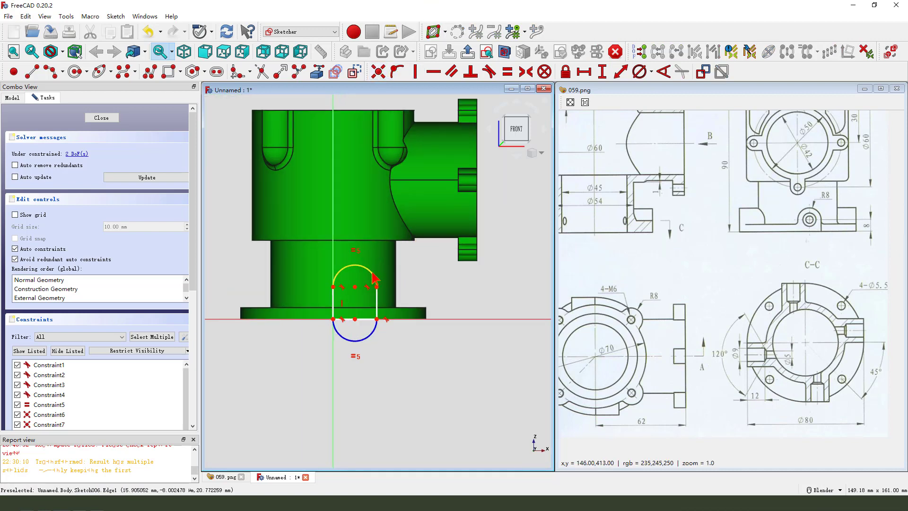
{"action": "left_click", "coordinate": [639, 72]}
{"action": "left_click", "coordinate": [747, 122]}
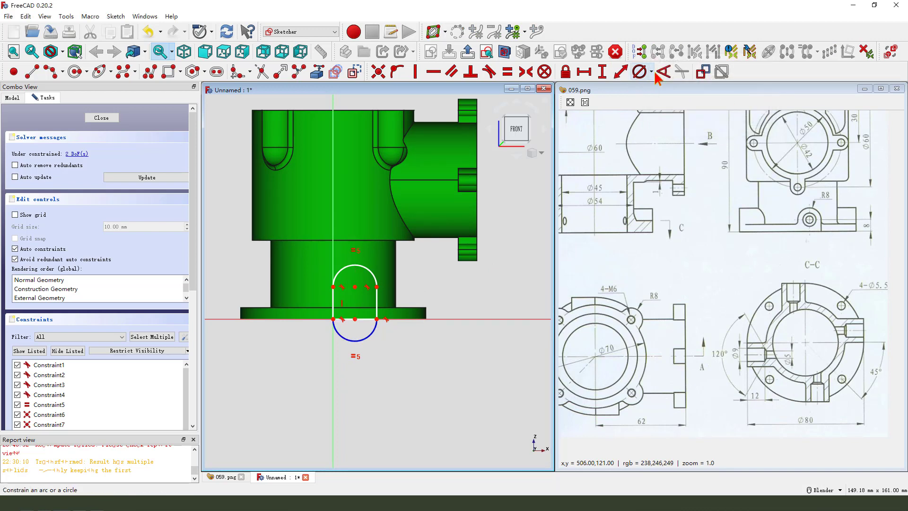
{"action": "left_click", "coordinate": [377, 277]}
{"action": "left_click", "coordinate": [651, 72]}
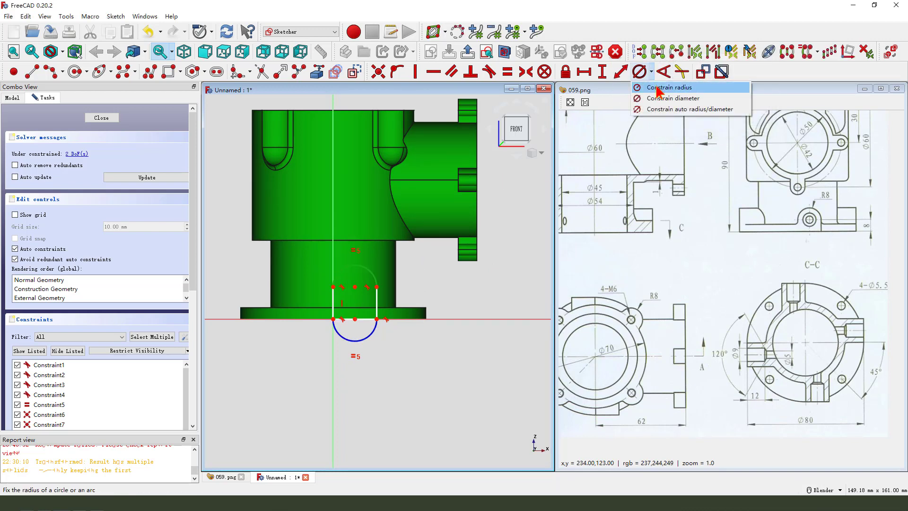
{"action": "left_click", "coordinate": [661, 89]}
{"action": "key", "text": "Return"}
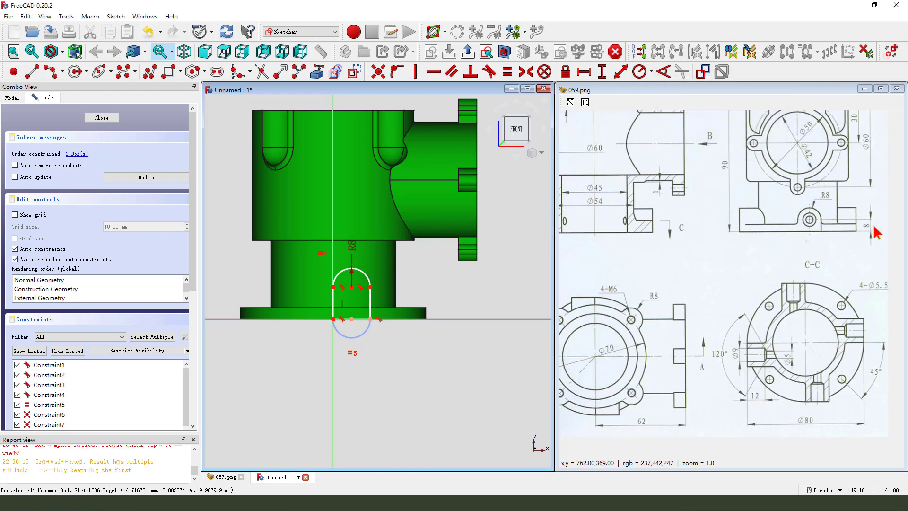
Step: Constrain the slot's upper arc centre 8 mm above the origin, arrange the dimension labels clear of the profile, and leave the sketch
{"action": "left_click", "coordinate": [352, 287]}
{"action": "left_click", "coordinate": [602, 72]}
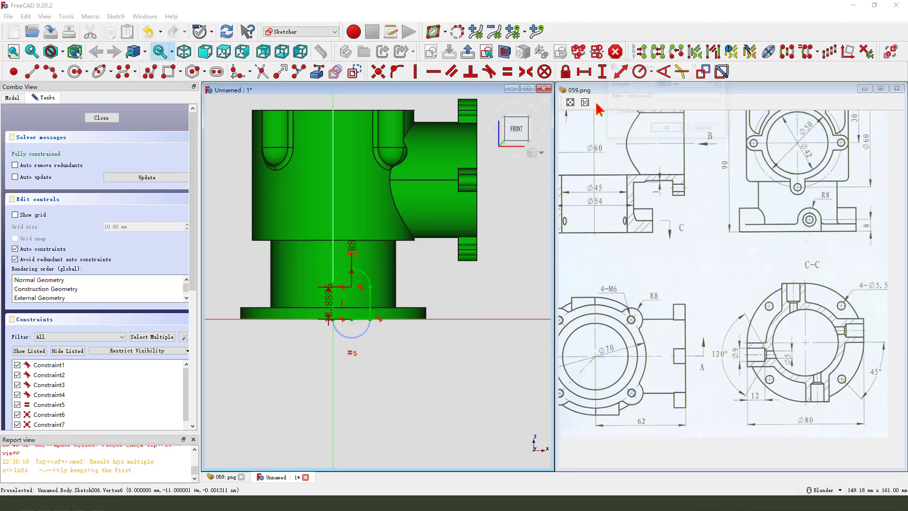
{"action": "key", "text": "Return"}
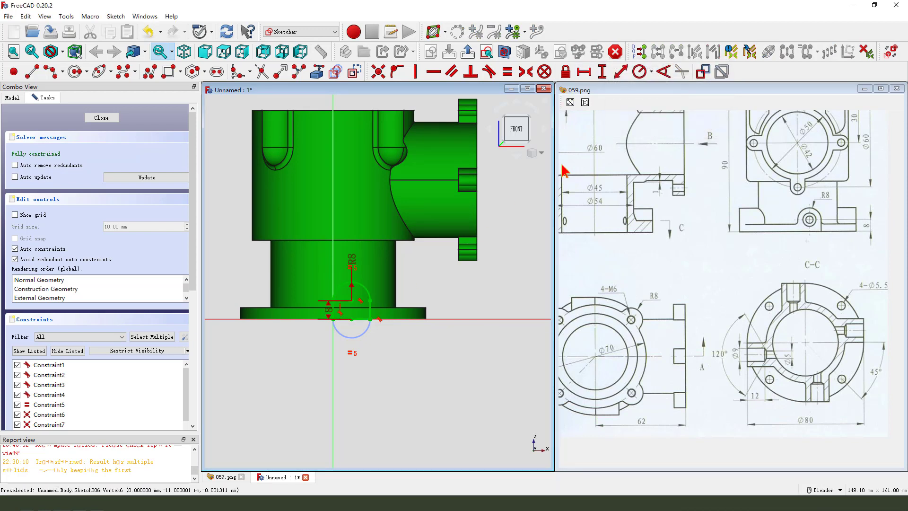
{"action": "left_click_drag", "start_coordinate": [356, 264], "coordinate": [382, 266]}
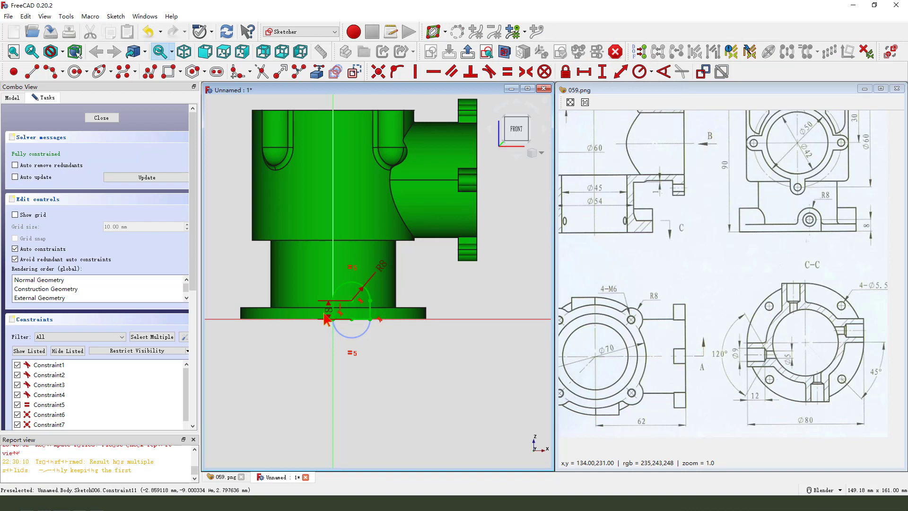
{"action": "left_click_drag", "start_coordinate": [328, 312], "coordinate": [407, 355]}
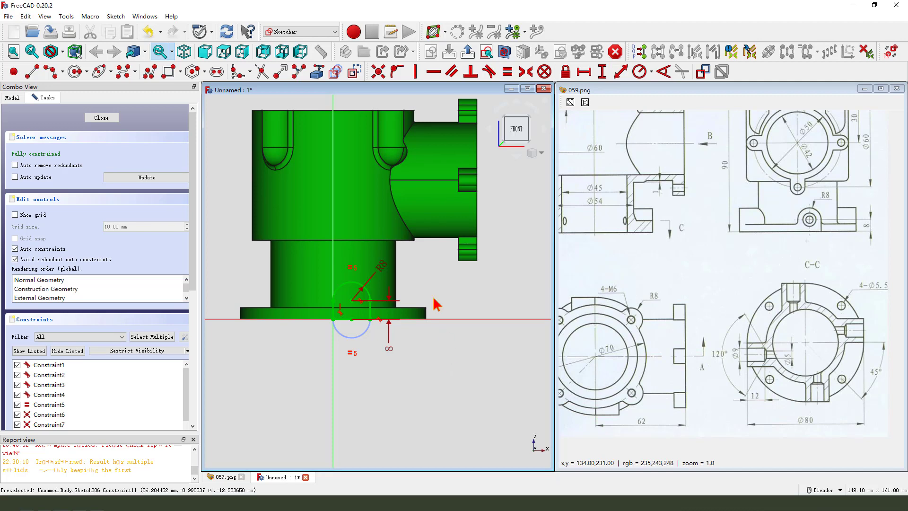
{"action": "left_click", "coordinate": [468, 51]}
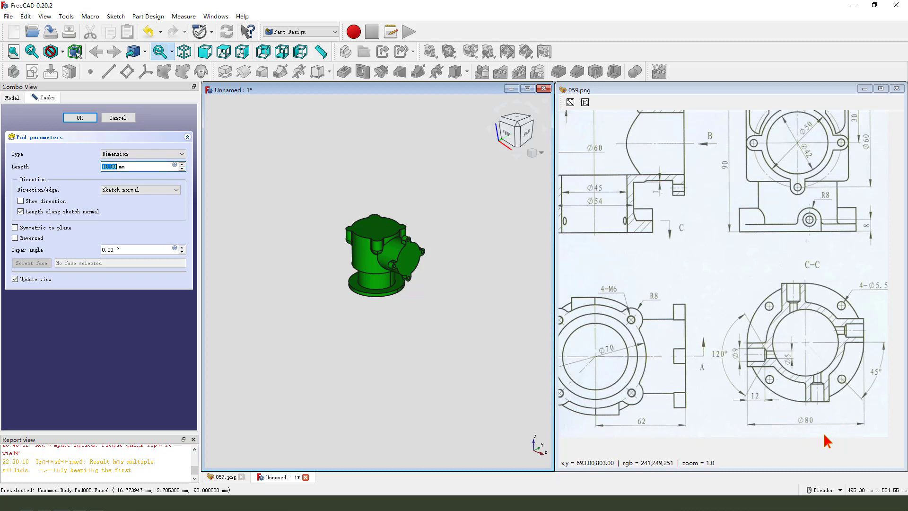
Step: Pad the R8 boss profile 40 mm along the sketch normal, out to the base flange's rim
{"action": "mouse_move", "coordinate": [812, 433]}
{"action": "left_mouse_down"}
{"action": "mouse_move", "coordinate": [794, 428]}
{"action": "mouse_move", "coordinate": [825, 423]}
{"action": "mouse_move", "coordinate": [809, 445]}
{"action": "mouse_move", "coordinate": [864, 444]}
{"action": "left_mouse_up"}
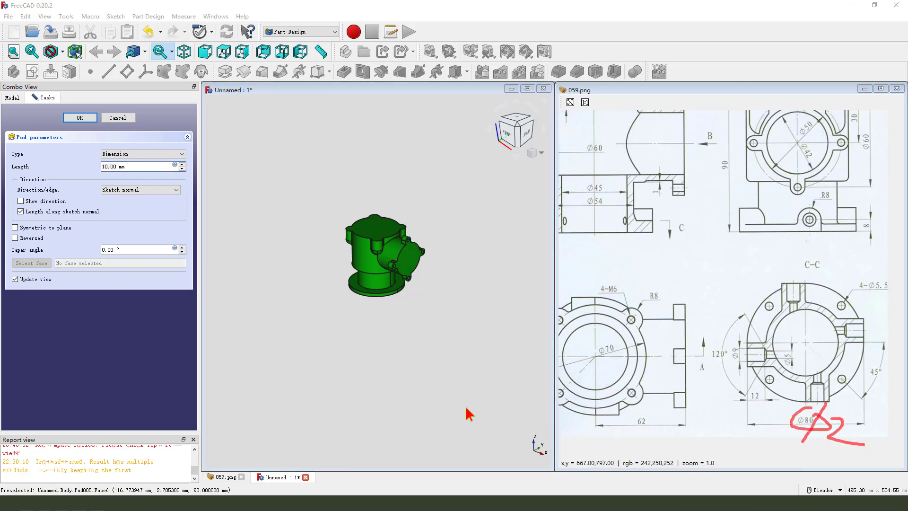
{"action": "double_click", "coordinate": [113, 167]}
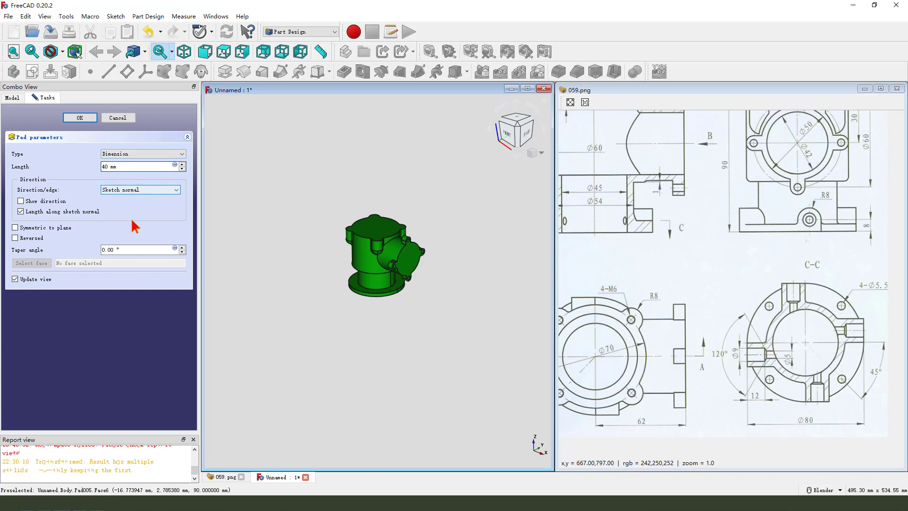
{"action": "scroll", "coordinate": [374, 295], "scroll_direction": "up", "scroll_amount": 3}
{"action": "left_click", "coordinate": [79, 118]}
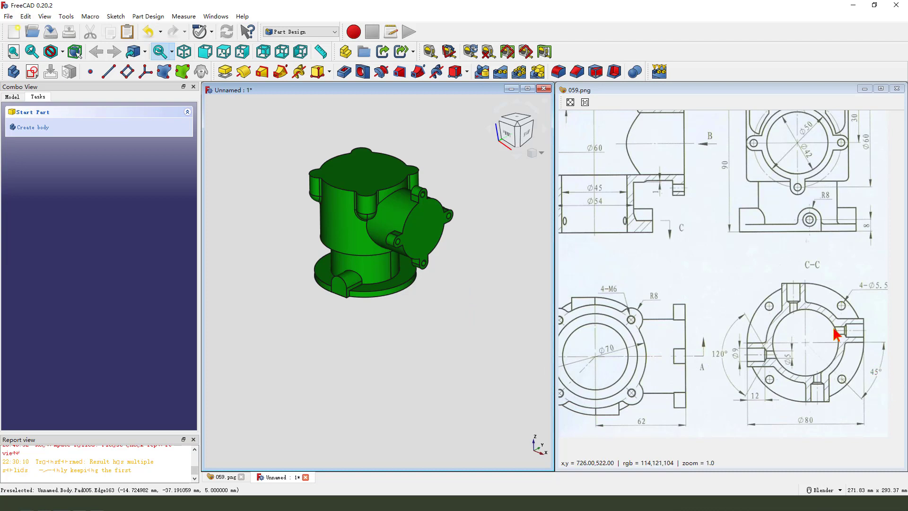
Step: Start a sketch on the boss's front end face and bring in its rounded upper edge as external geometry
{"action": "mouse_move", "coordinate": [745, 345]}
{"action": "left_mouse_down"}
{"action": "mouse_move", "coordinate": [768, 361]}
{"action": "mouse_move", "coordinate": [731, 346]}
{"action": "left_mouse_up"}
{"action": "scroll", "coordinate": [373, 306], "scroll_direction": "up", "scroll_amount": 3}
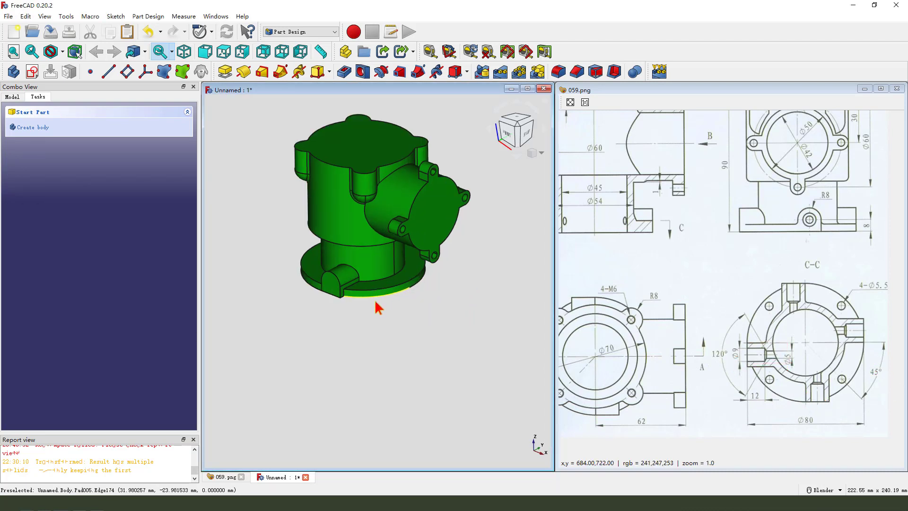
{"action": "left_click", "coordinate": [335, 286]}
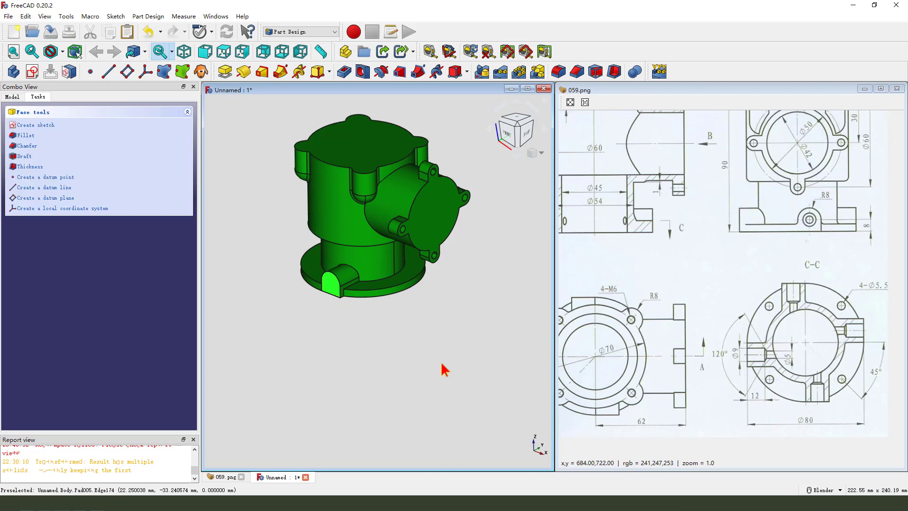
{"action": "left_click", "coordinate": [33, 72]}
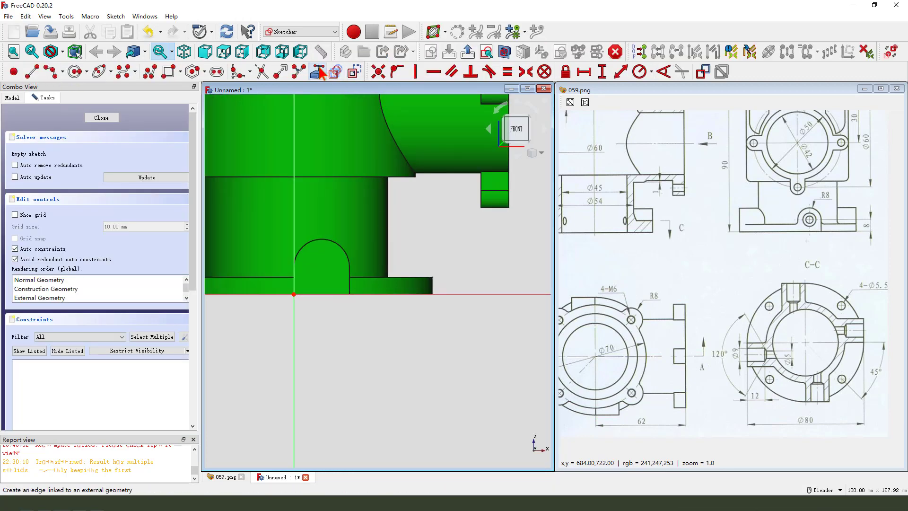
{"action": "left_click", "coordinate": [317, 72]}
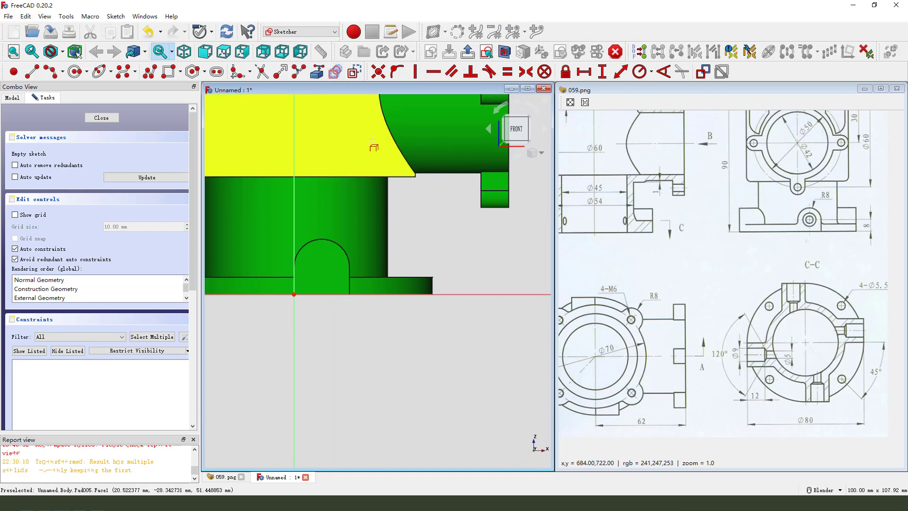
{"action": "left_click", "coordinate": [349, 258]}
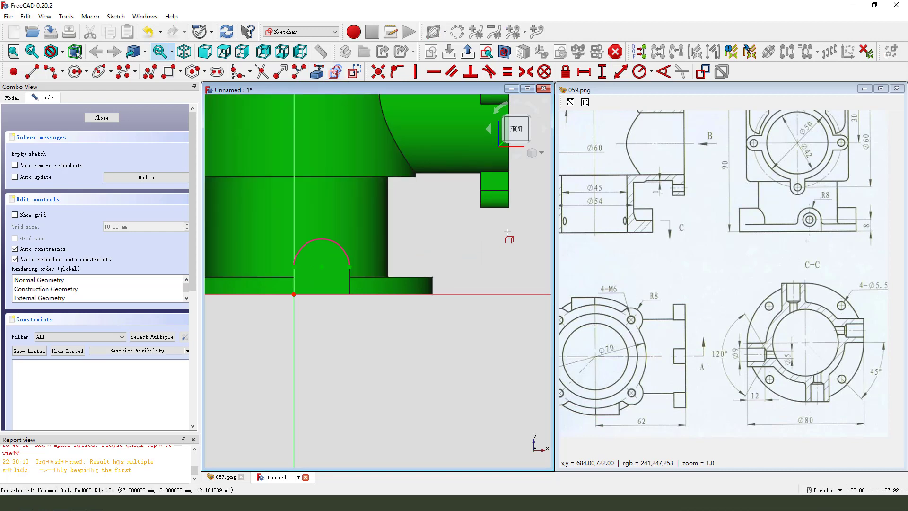
Step: Draw a circle concentric with the boss's rounded edge and close the sketch
{"action": "left_click", "coordinate": [74, 72]}
{"action": "left_click", "coordinate": [322, 266]}
{"action": "left_click", "coordinate": [334, 278]}
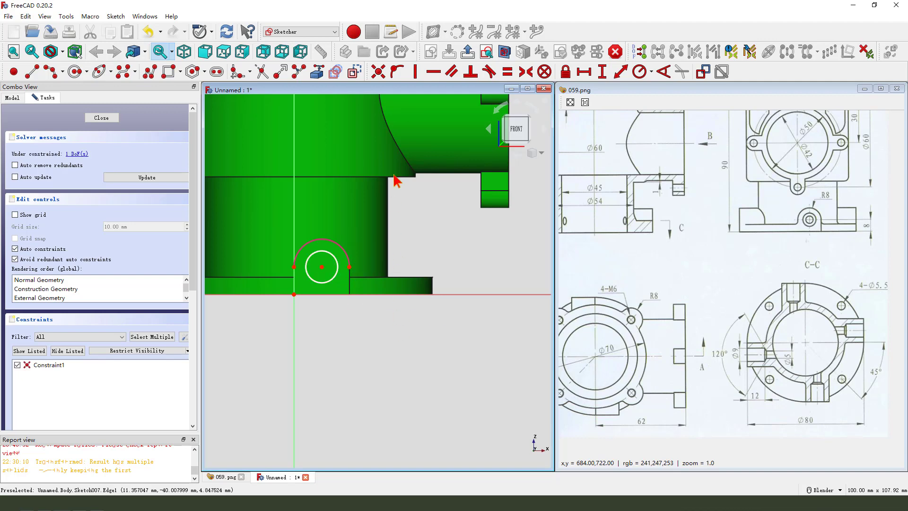
{"action": "left_click", "coordinate": [468, 51]}
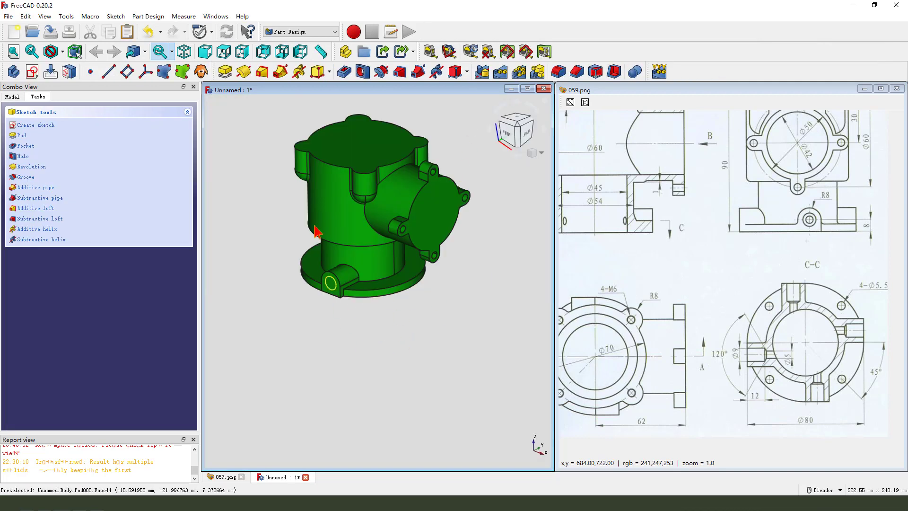
Step: Create a hole from the boss's circle sketch with a 5 mm diameter and a 40 mm depth
{"action": "mouse_move", "coordinate": [299, 294]}
{"action": "left_mouse_down"}
{"action": "mouse_move", "coordinate": [320, 267]}
{"action": "mouse_move", "coordinate": [323, 305]}
{"action": "mouse_move", "coordinate": [327, 291]}
{"action": "left_mouse_up"}
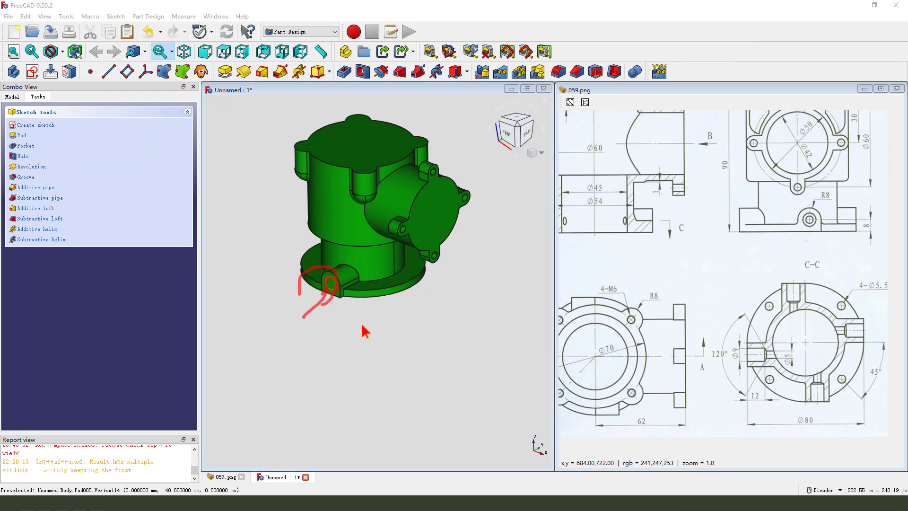
{"action": "left_click", "coordinate": [364, 73]}
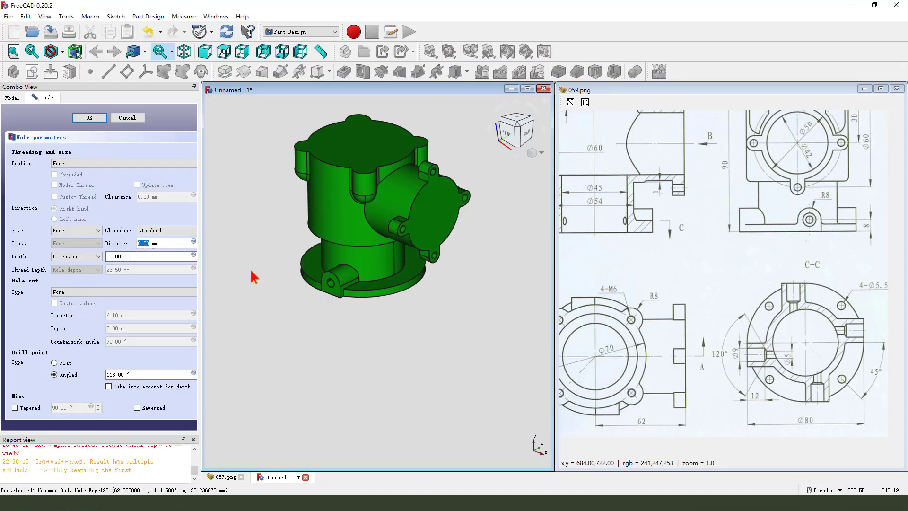
{"action": "left_click", "coordinate": [785, 360]}
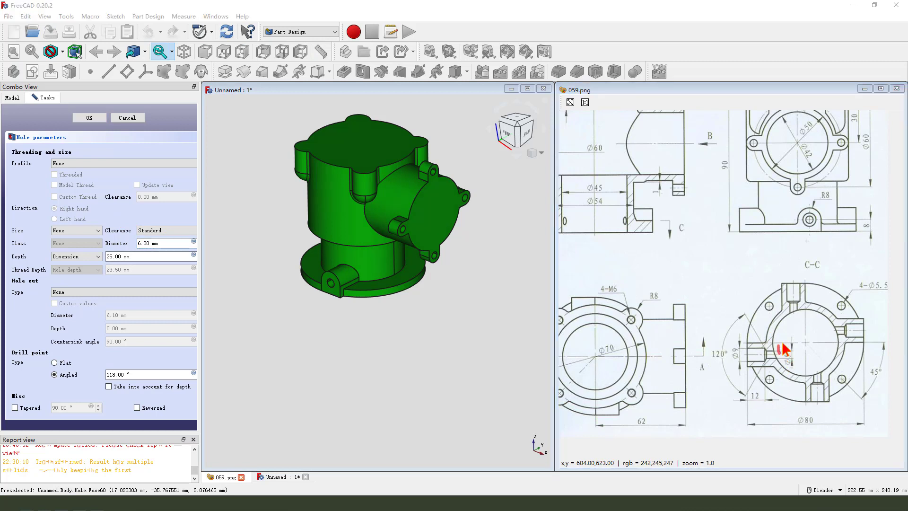
{"action": "left_click_drag", "start_coordinate": [782, 344], "coordinate": [783, 351]}
{"action": "left_click", "coordinate": [150, 243]}
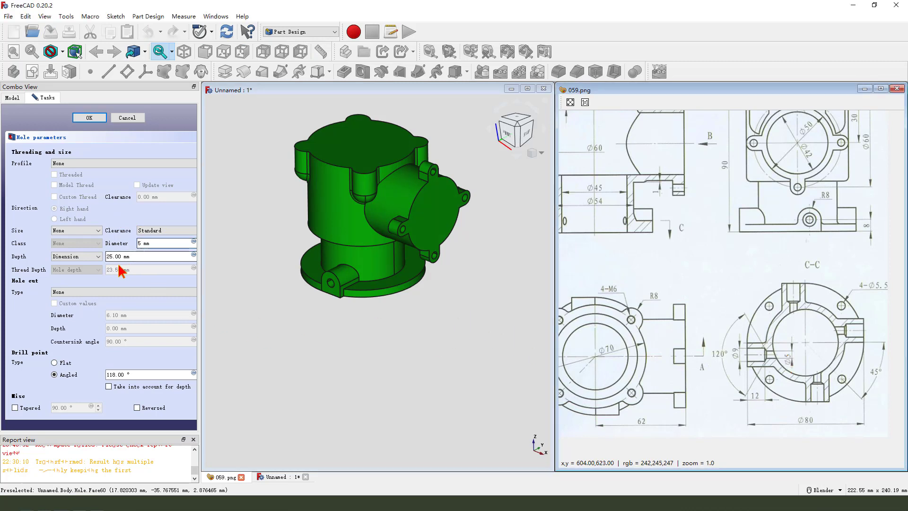
{"action": "type", "text": "5"}
{"action": "double_click", "coordinate": [105, 256]}
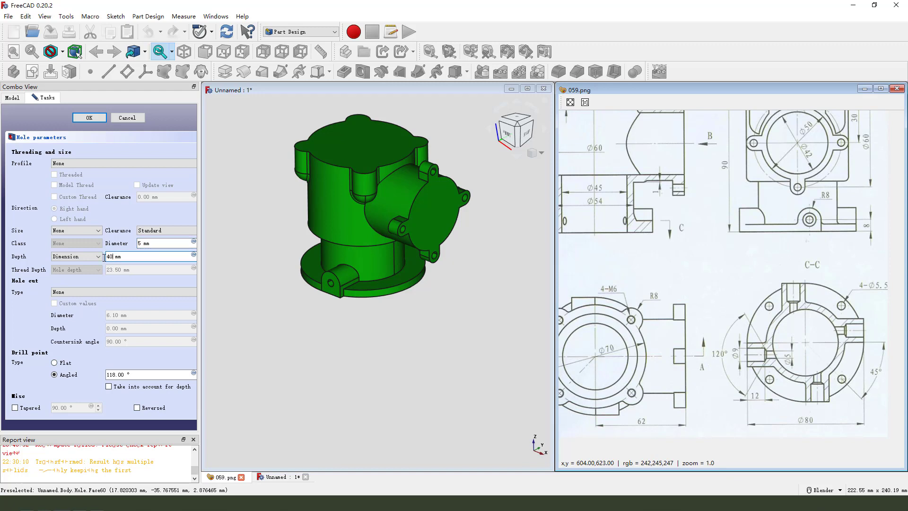
{"action": "type", "text": "40"}
Step: Give the hole a counterbore with a 9 mm diameter and a 12 mm depth, and apply the hole
{"action": "left_click", "coordinate": [81, 293]}
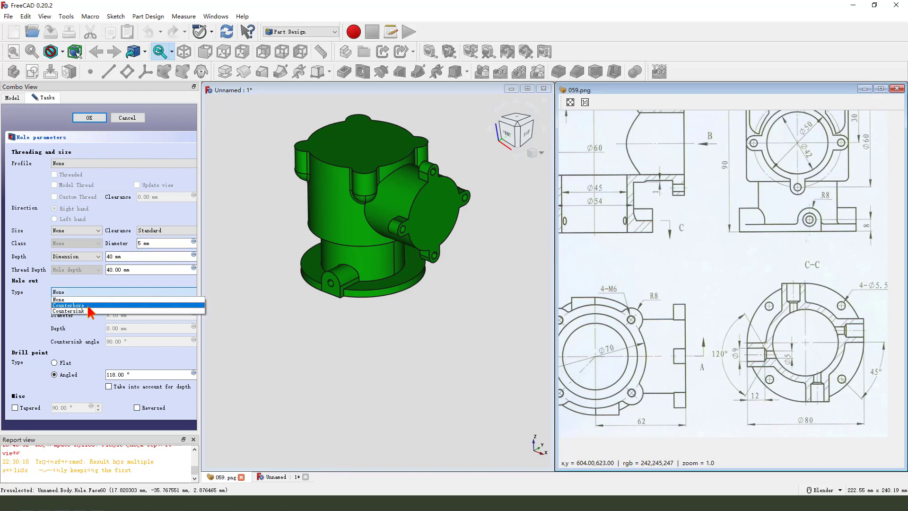
{"action": "left_click", "coordinate": [88, 306]}
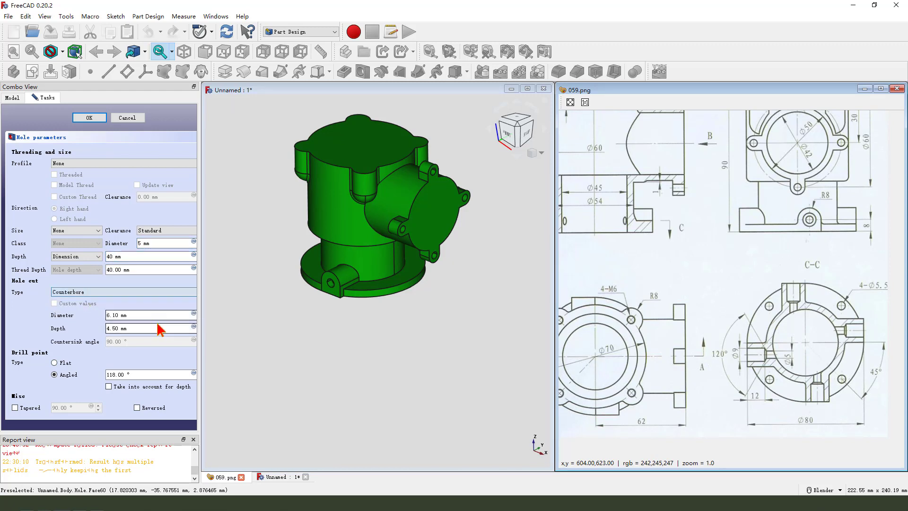
{"action": "left_click_drag", "start_coordinate": [120, 316], "coordinate": [92, 317]}
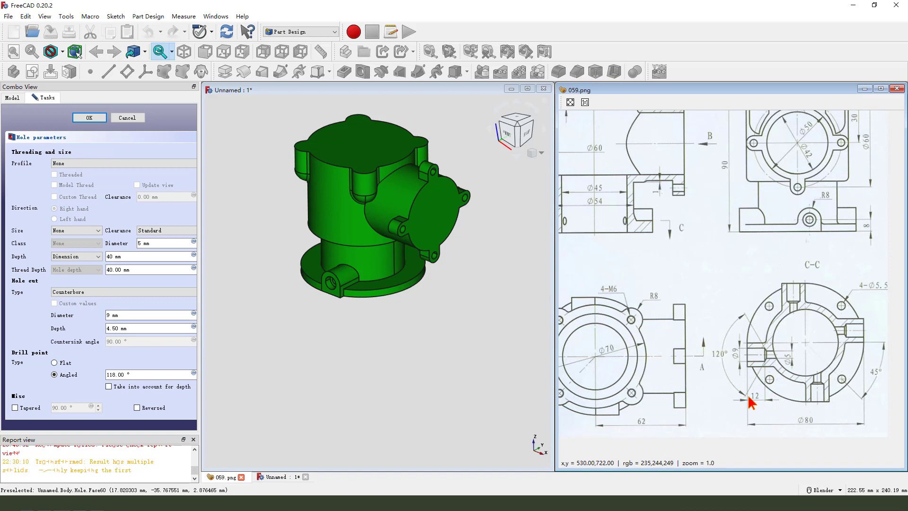
{"action": "mouse_move", "coordinate": [756, 386]}
{"action": "left_mouse_down"}
{"action": "mouse_move", "coordinate": [775, 399]}
{"action": "mouse_move", "coordinate": [752, 402]}
{"action": "mouse_move", "coordinate": [779, 412]}
{"action": "left_mouse_up"}
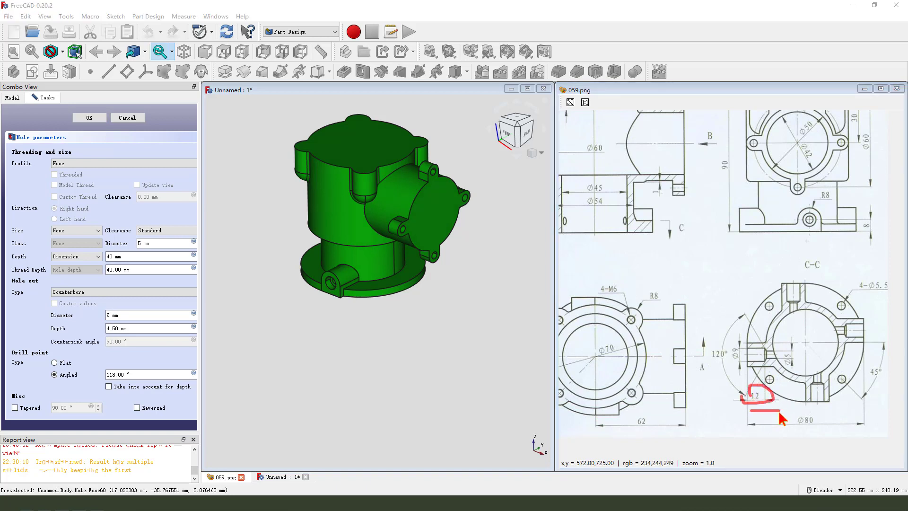
{"action": "double_click", "coordinate": [115, 328]}
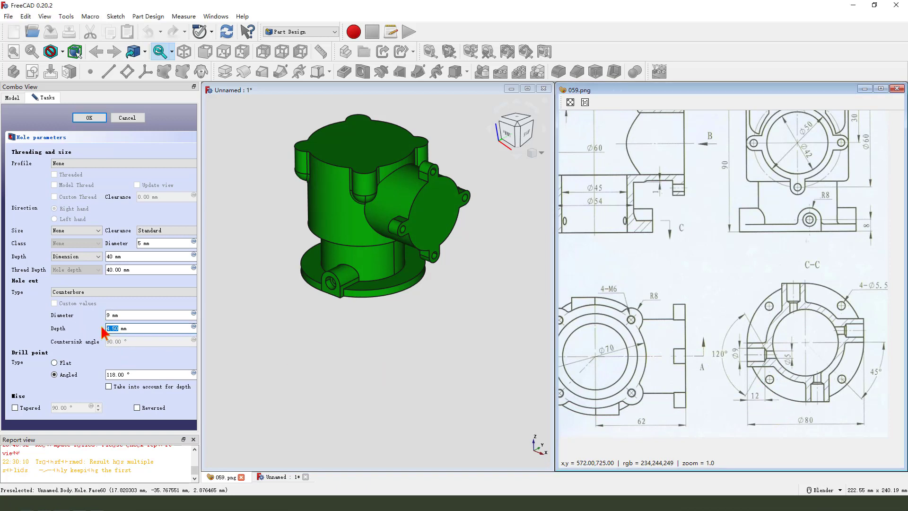
{"action": "type", "text": "12"}
{"action": "middle_click_drag", "start_coordinate": [318, 303], "coordinate": [369, 266]}
{"action": "scroll", "coordinate": [352, 273], "scroll_direction": "up", "scroll_amount": 3}
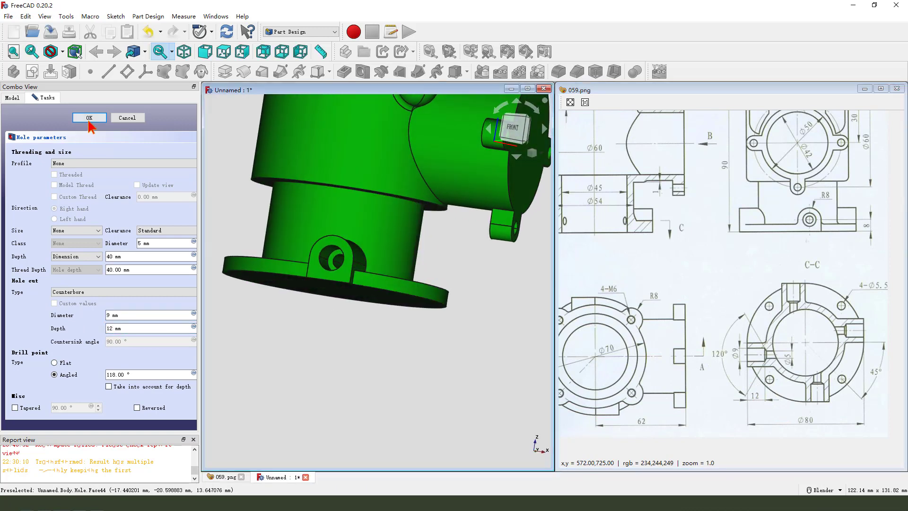
{"action": "key", "text": "Return"}
Step: Chamfer the 5 mm hole's rim at the counterbore floor with an equal-distance size of 1.99 mm
{"action": "scroll", "coordinate": [326, 236], "scroll_direction": "up", "scroll_amount": 5}
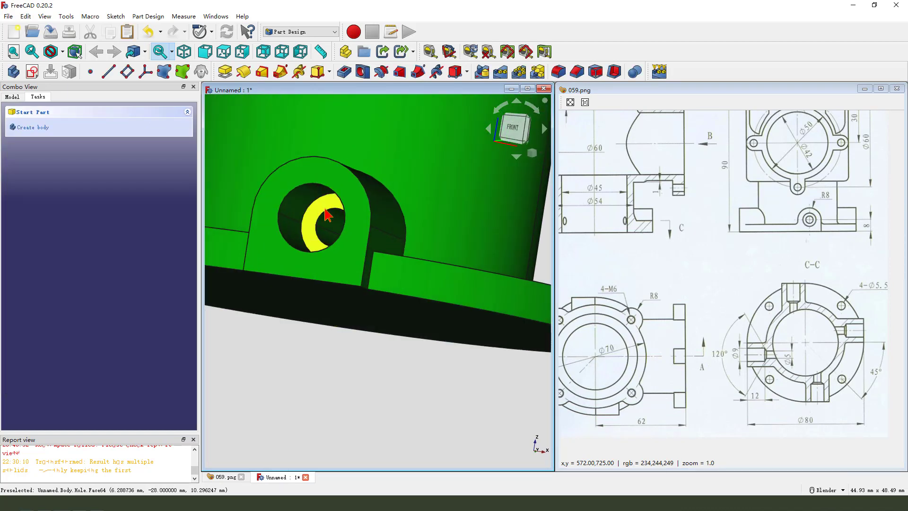
{"action": "left_click", "coordinate": [328, 219]}
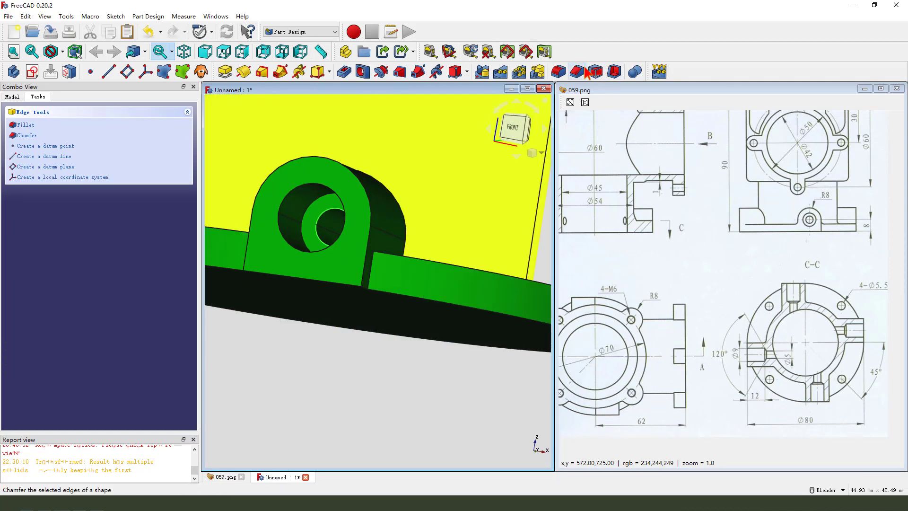
{"action": "left_click", "coordinate": [576, 72]}
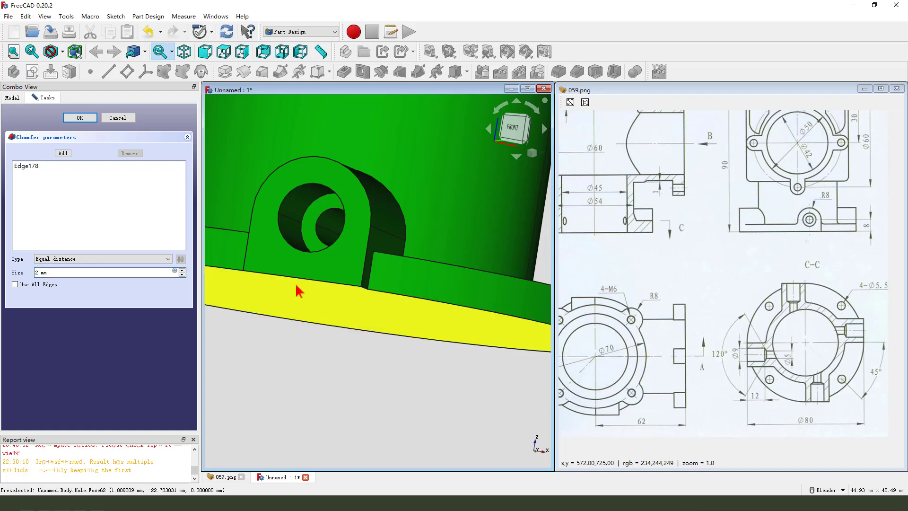
{"action": "middle_click_drag", "start_coordinate": [298, 290], "coordinate": [379, 295]}
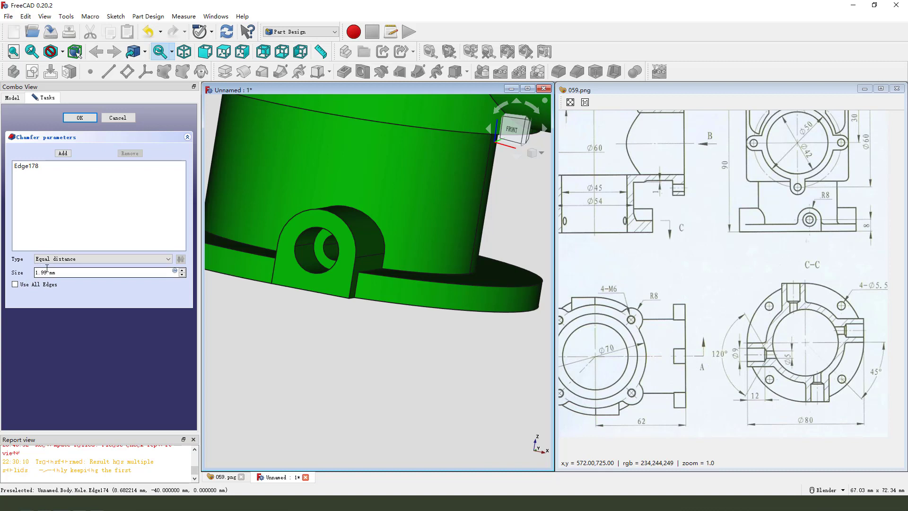
{"action": "middle_click_drag", "start_coordinate": [396, 247], "coordinate": [347, 227]}
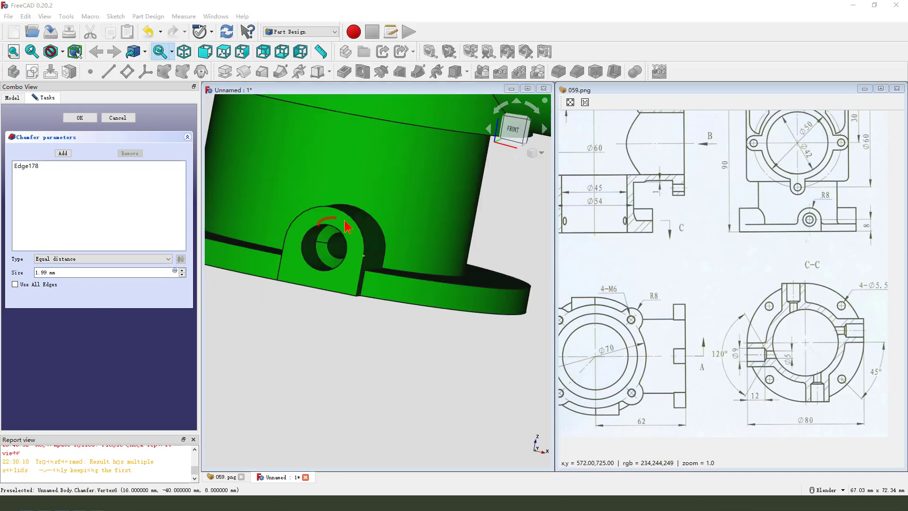
{"action": "left_click_drag", "start_coordinate": [348, 226], "coordinate": [312, 242]}
{"action": "key", "text": "Escape"}
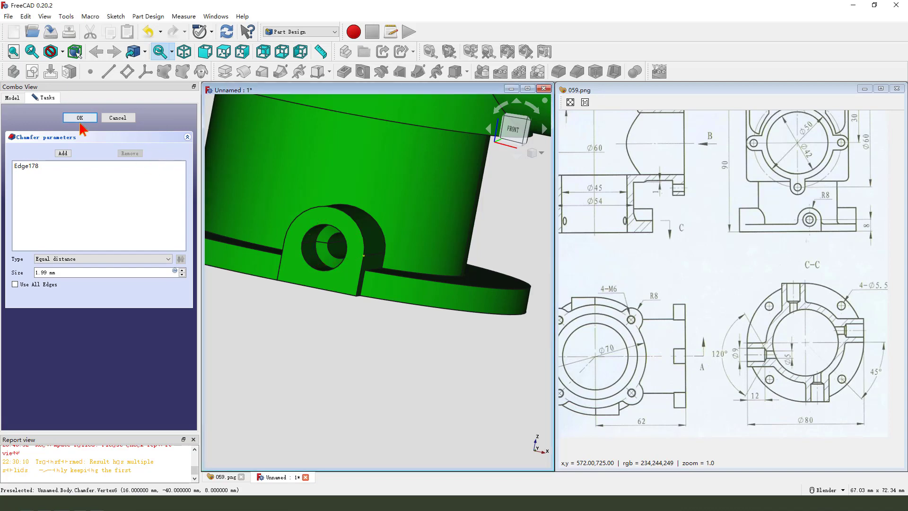
{"action": "key", "text": "Return"}
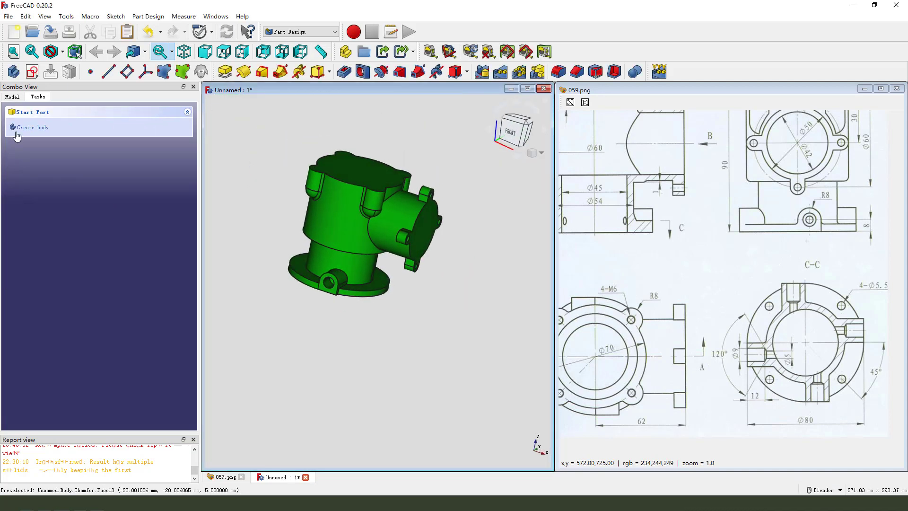
Step: Polar-pattern the base boss's pad, hole and chamfer together around the base Z axis with 4 occurrences over 360°
{"action": "left_click", "coordinate": [14, 97]}
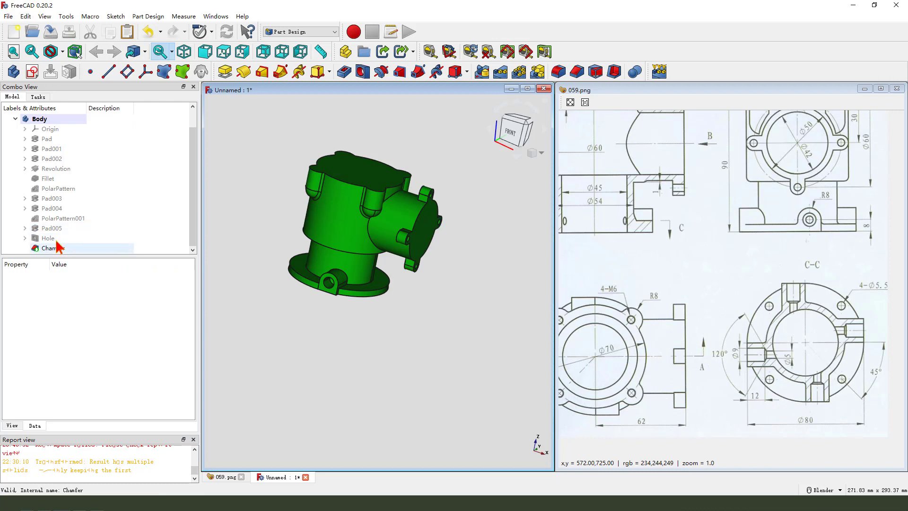
{"action": "left_click", "coordinate": [66, 229]}
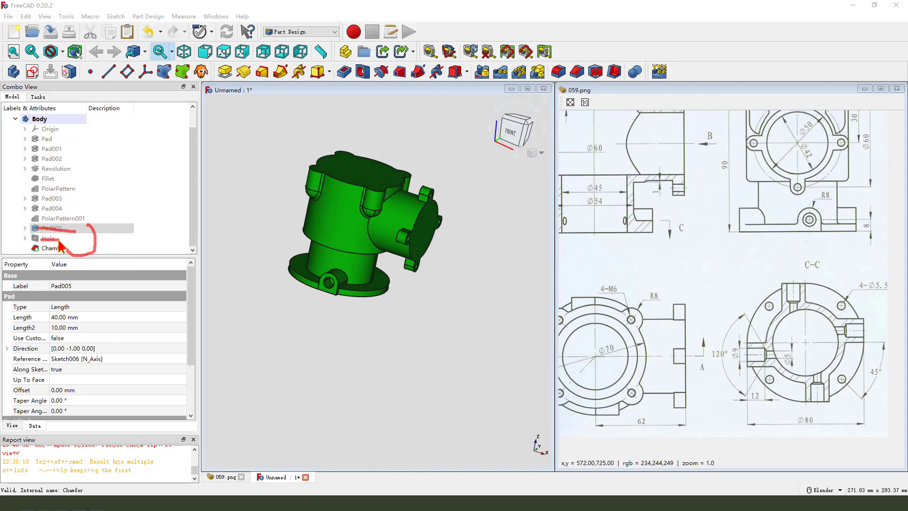
{"action": "key", "text": "Escape"}
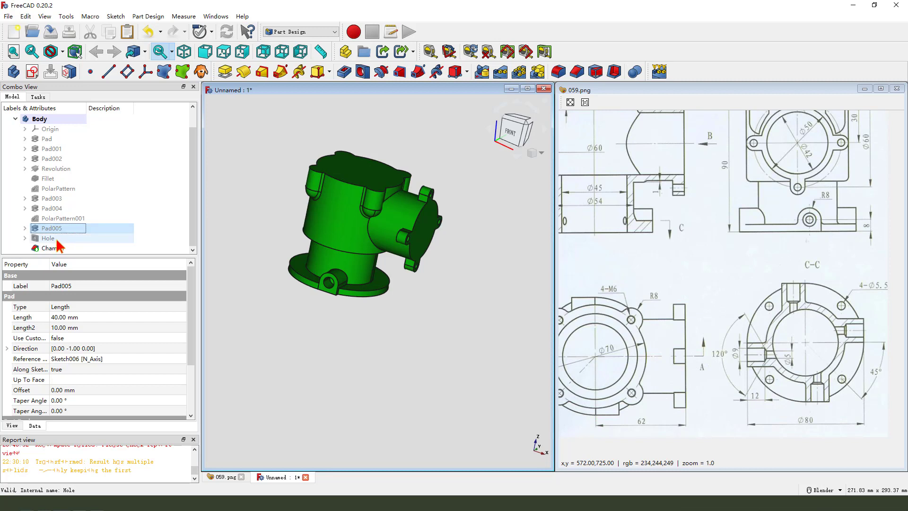
{"action": "left_click", "coordinate": [67, 238], "text": "ctrl"}
{"action": "left_click", "coordinate": [64, 250], "text": "ctrl"}
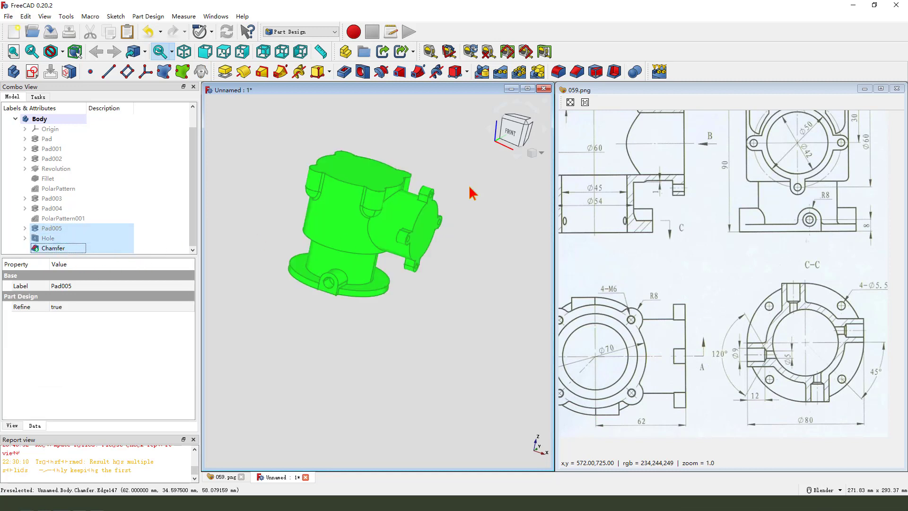
{"action": "left_click", "coordinate": [519, 76]}
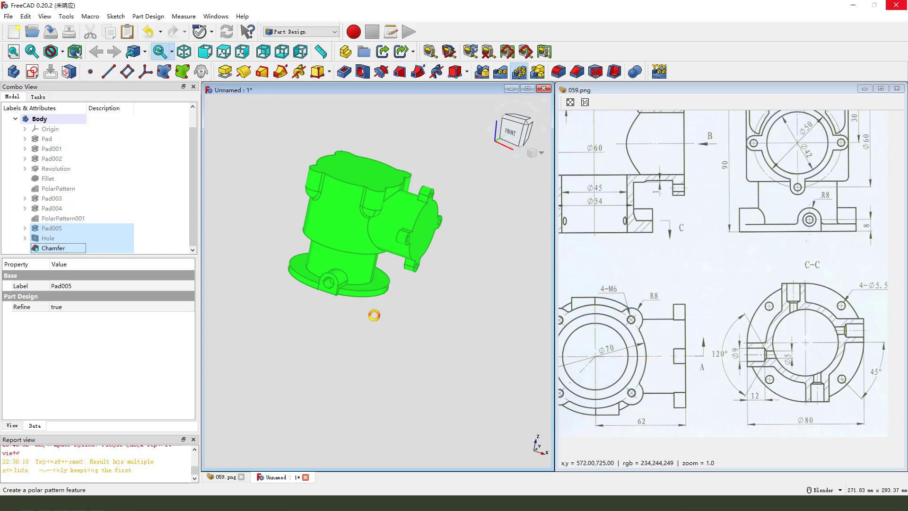
{"action": "left_click", "coordinate": [147, 313]}
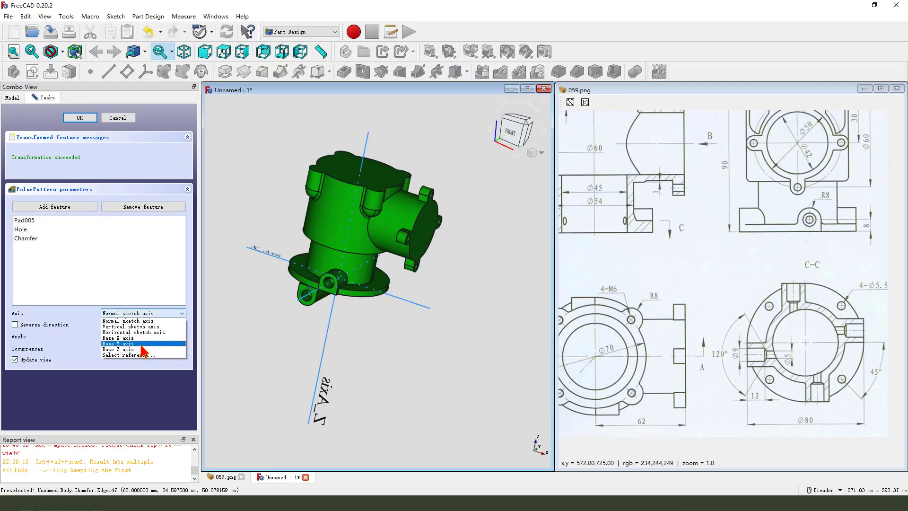
{"action": "left_click", "coordinate": [142, 349]}
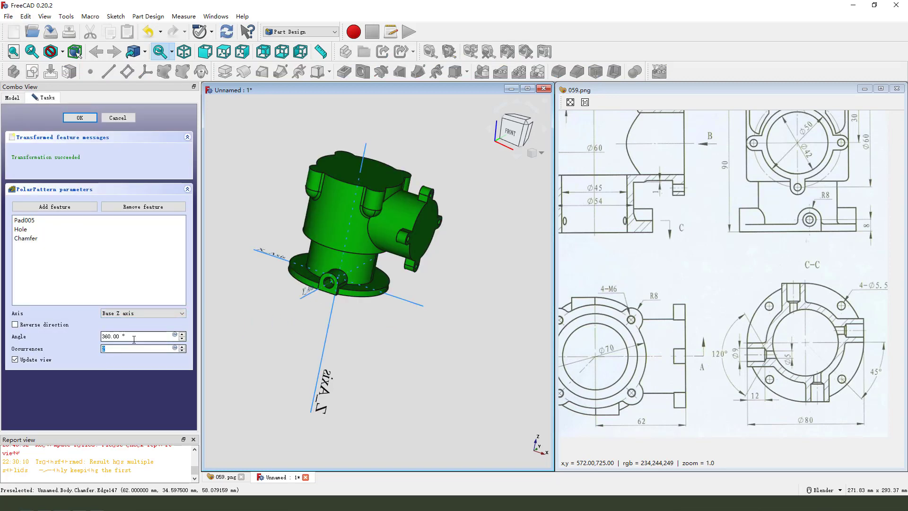
{"action": "type", "text": "4"}
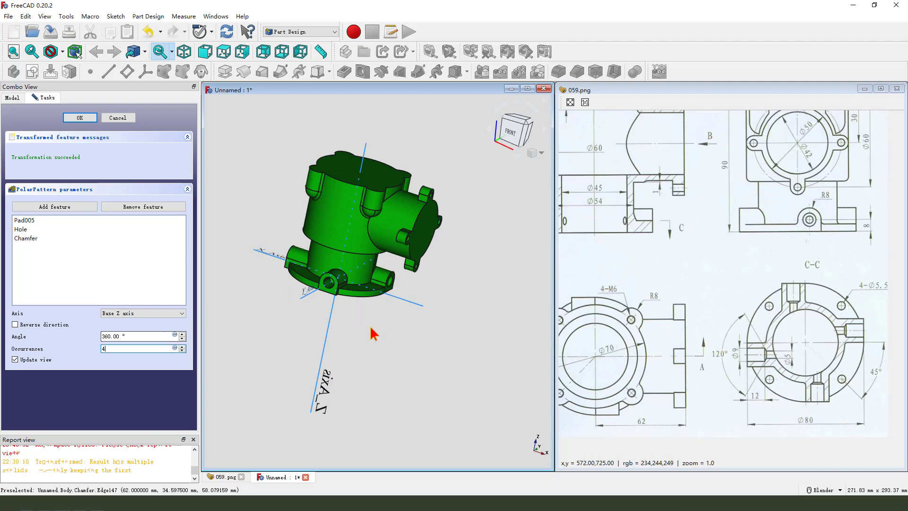
{"action": "middle_click_drag", "start_coordinate": [402, 320], "coordinate": [418, 336]}
{"action": "left_click", "coordinate": [80, 117]}
Step: Start a sketch on the XZ plane, link the body's top edge as external geometry and switch on the section view
{"action": "middle_click_drag", "start_coordinate": [422, 296], "coordinate": [479, 297]}
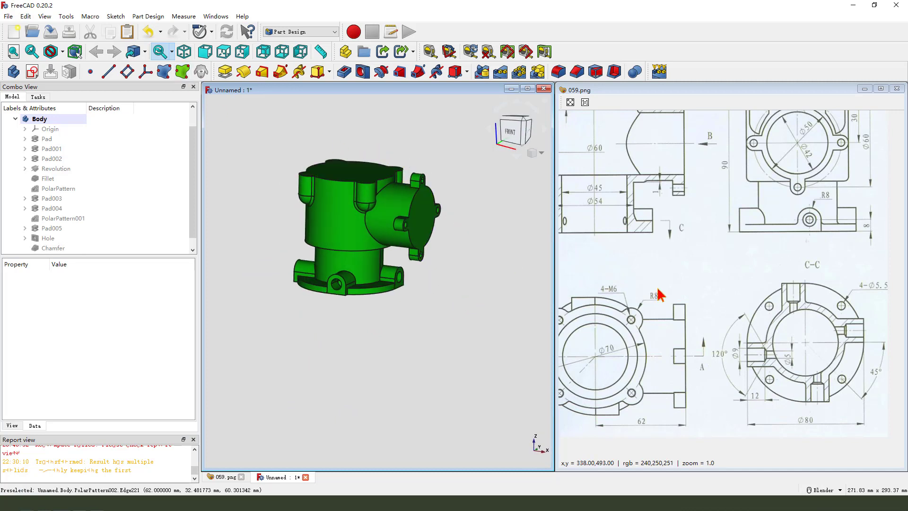
{"action": "left_click_drag", "start_coordinate": [650, 246], "coordinate": [710, 298]}
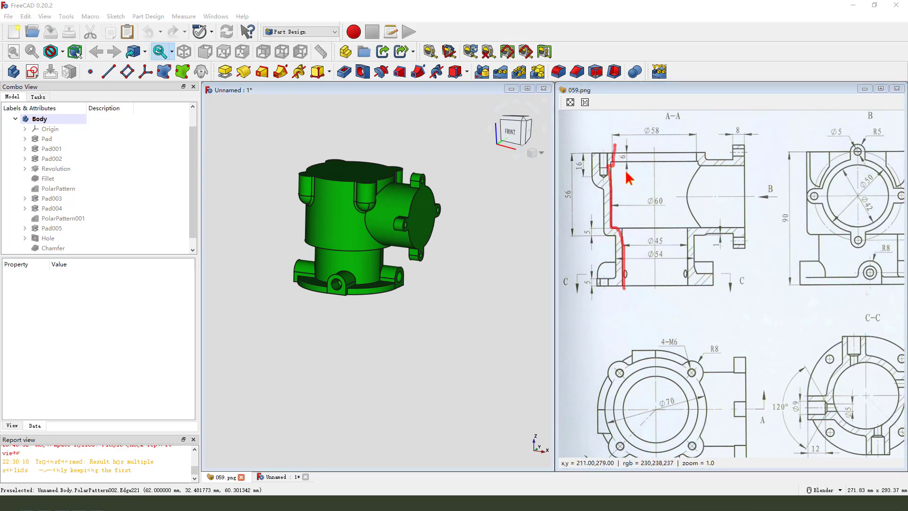
{"action": "left_click", "coordinate": [32, 71]}
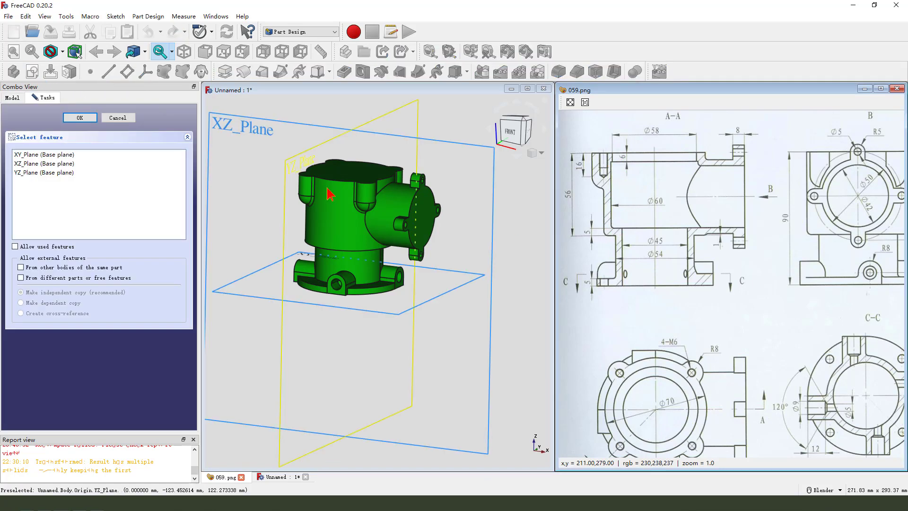
{"action": "left_click", "coordinate": [282, 168]}
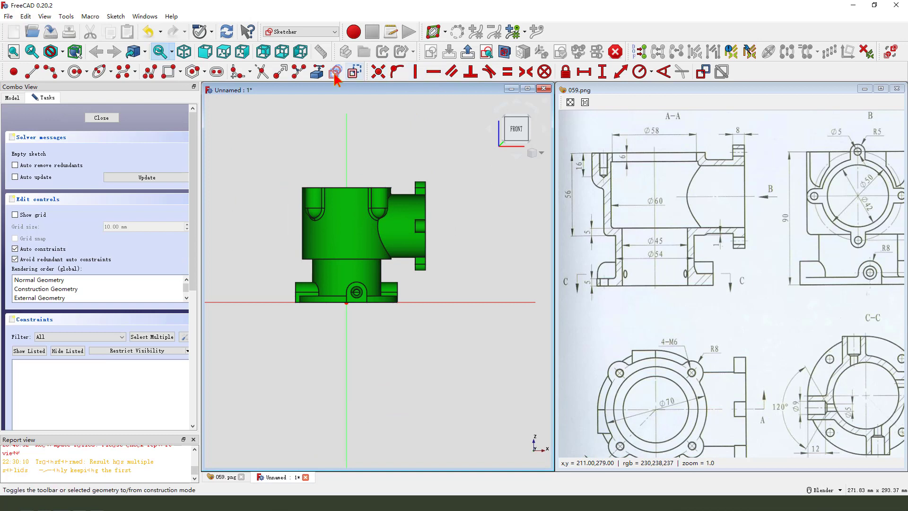
{"action": "left_click", "coordinate": [316, 71]}
{"action": "left_click", "coordinate": [357, 188]}
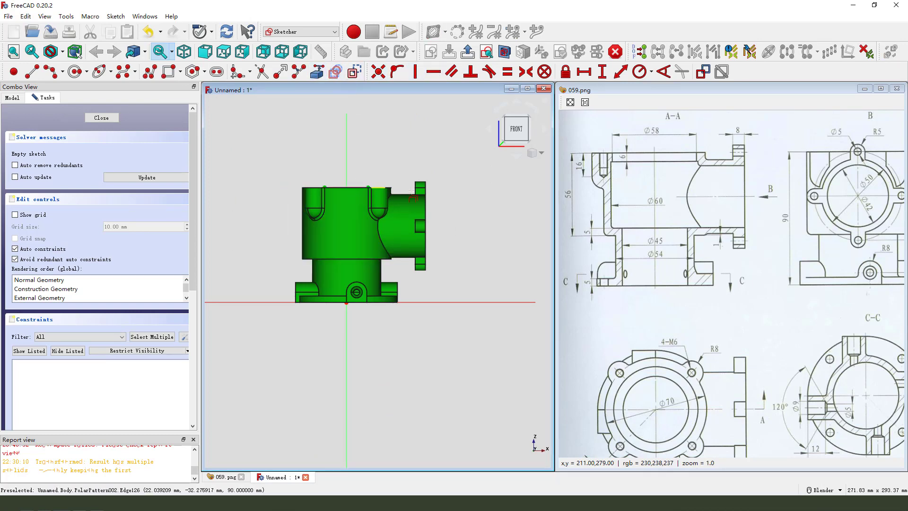
{"action": "left_click", "coordinate": [504, 52]}
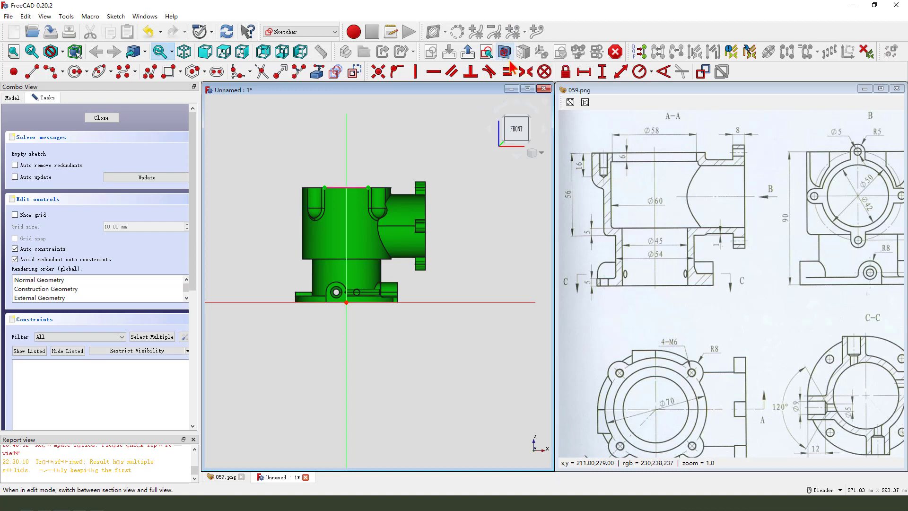
{"action": "scroll", "coordinate": [352, 293], "scroll_direction": "up", "scroll_amount": 2}
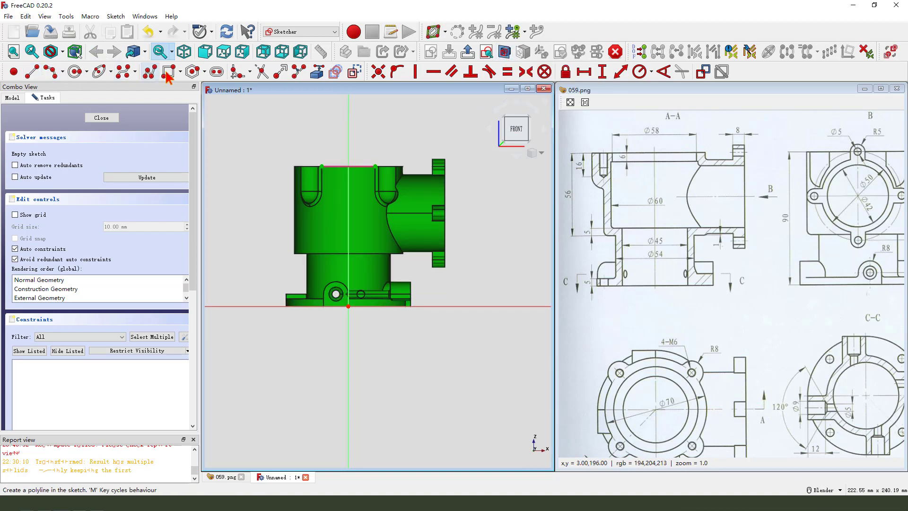
Step: Draw an open stepped polyline for the inner bore profile, from the linked top edge down to the horizontal axis
{"action": "left_click", "coordinate": [150, 72]}
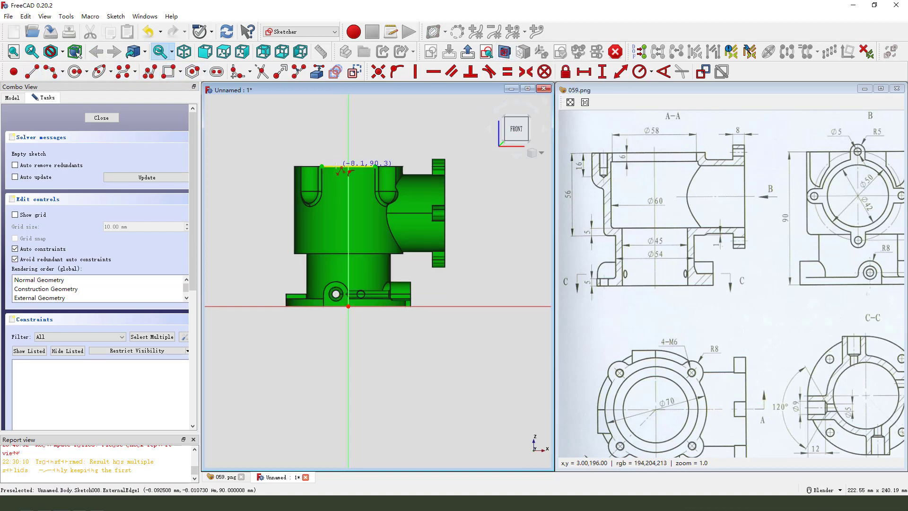
{"action": "left_click", "coordinate": [337, 167]}
{"action": "left_click", "coordinate": [336, 184]}
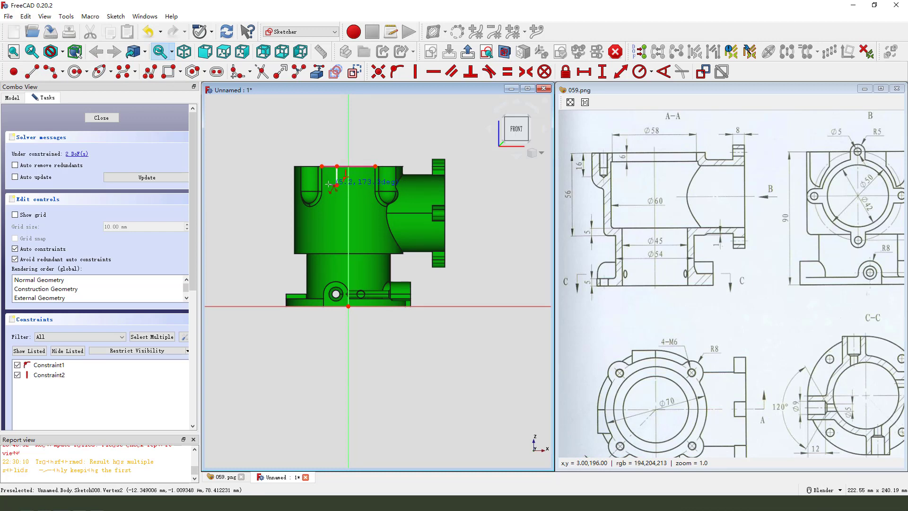
{"action": "left_click", "coordinate": [325, 185]}
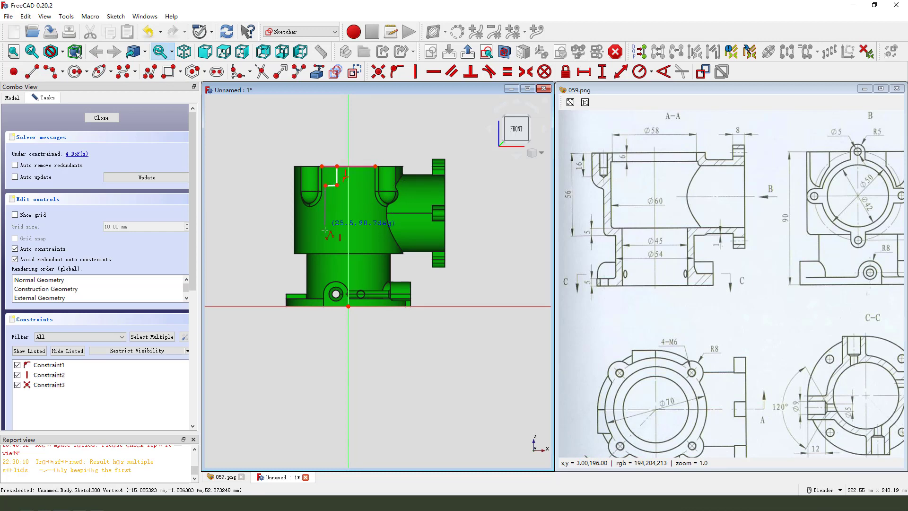
{"action": "left_click", "coordinate": [326, 247]}
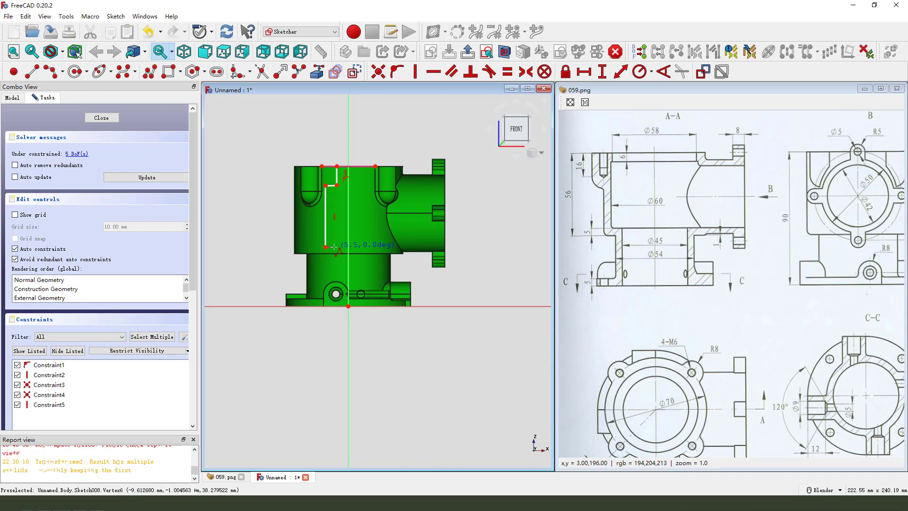
{"action": "left_click", "coordinate": [334, 247]}
{"action": "left_click", "coordinate": [332, 306]}
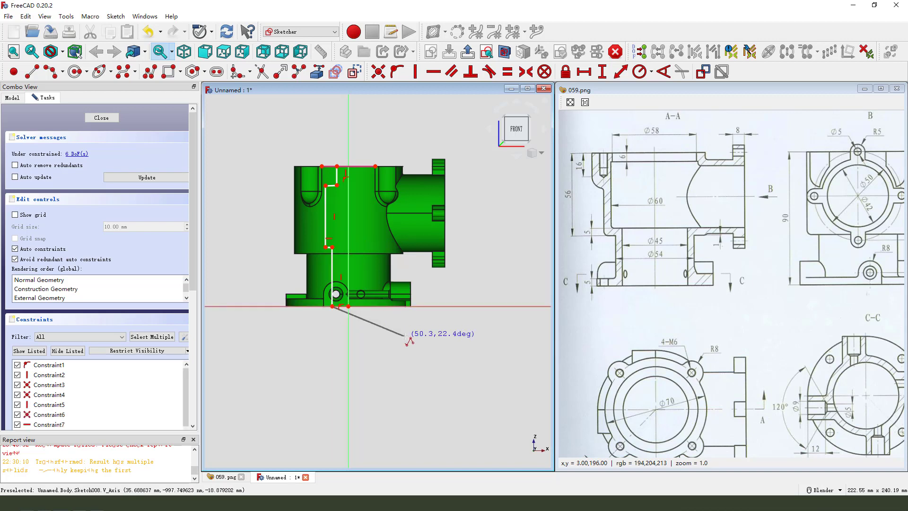
{"action": "right_click", "coordinate": [434, 326]}
{"action": "right_click", "coordinate": [434, 326]}
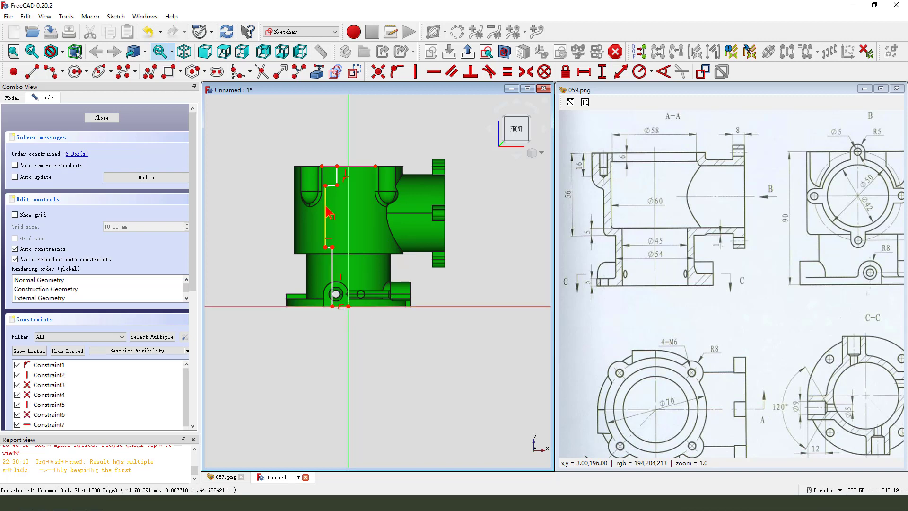
Step: Move the profile's upper long vertical line outward near the body wall and constrain the upper step line horizontal
{"action": "left_click_drag", "start_coordinate": [326, 210], "coordinate": [301, 210]}
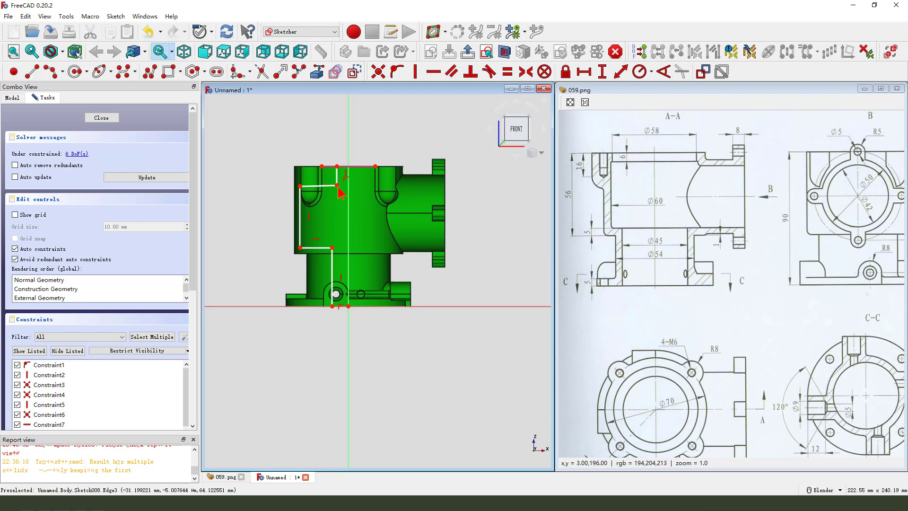
{"action": "left_click", "coordinate": [330, 186]}
{"action": "left_click", "coordinate": [433, 72]}
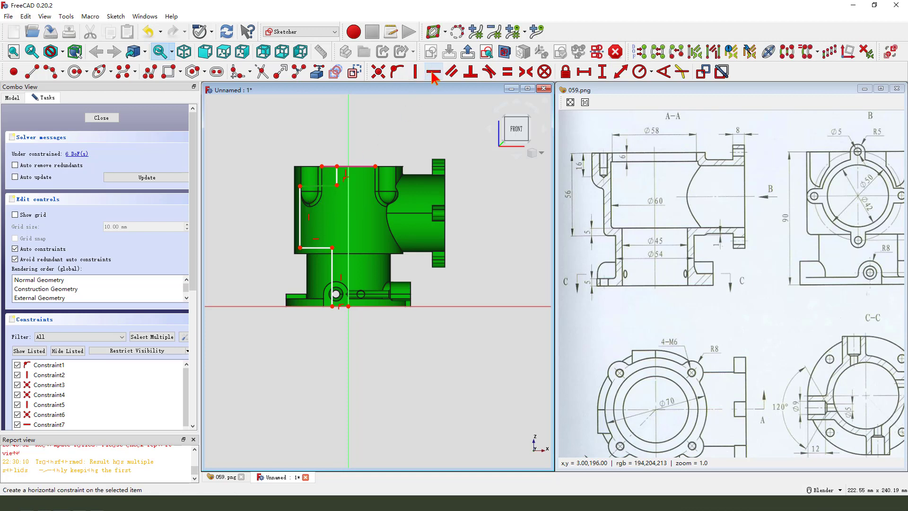
Step: Constrain the profile's short vertical line at the top edge to a 6 mm vertical length
{"action": "left_click", "coordinate": [336, 177]}
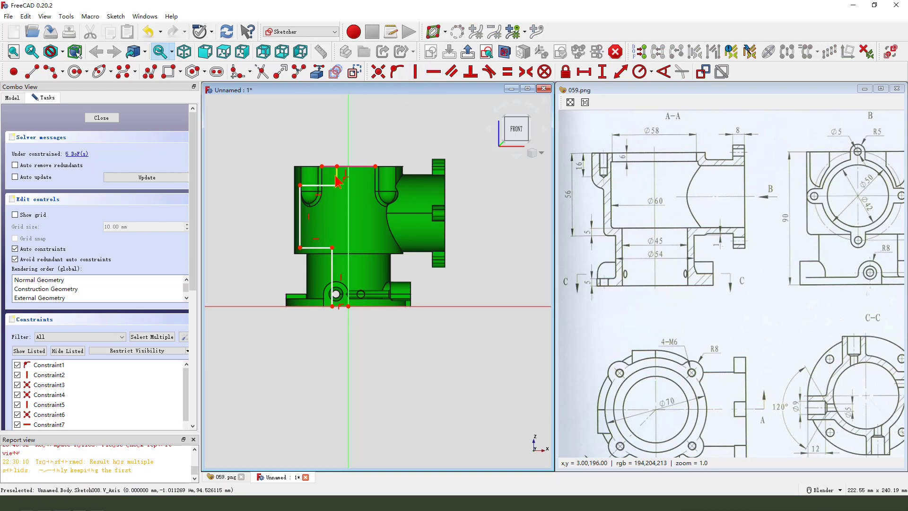
{"action": "left_click", "coordinate": [602, 73]}
{"action": "key", "text": "Return"}
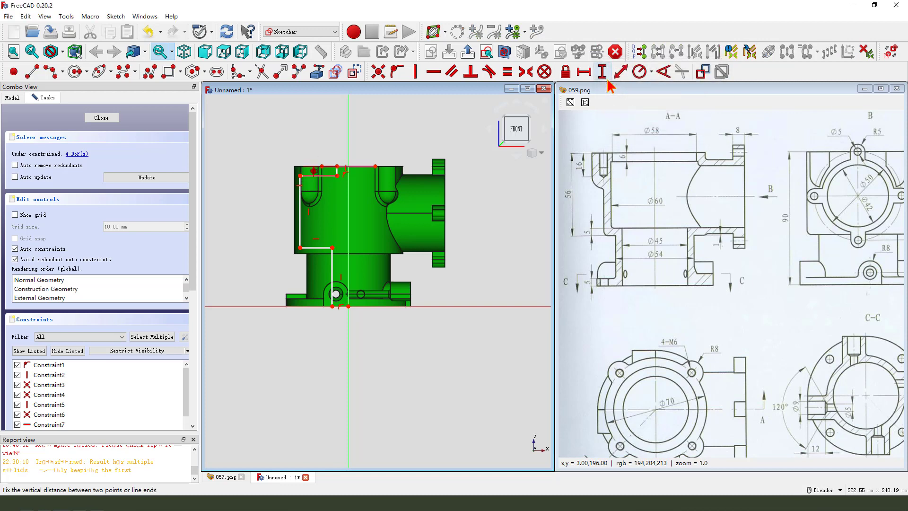
Step: Link the upper cylinder's lower edge as external geometry and set the profile's lower step 5 mm vertically from it
{"action": "left_click_drag", "start_coordinate": [613, 160], "coordinate": [638, 154]}
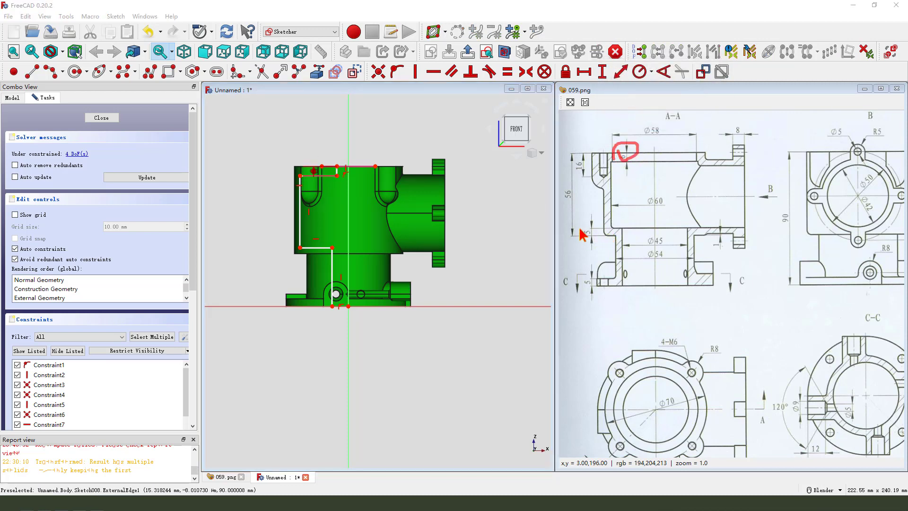
{"action": "left_click_drag", "start_coordinate": [581, 234], "coordinate": [588, 235]}
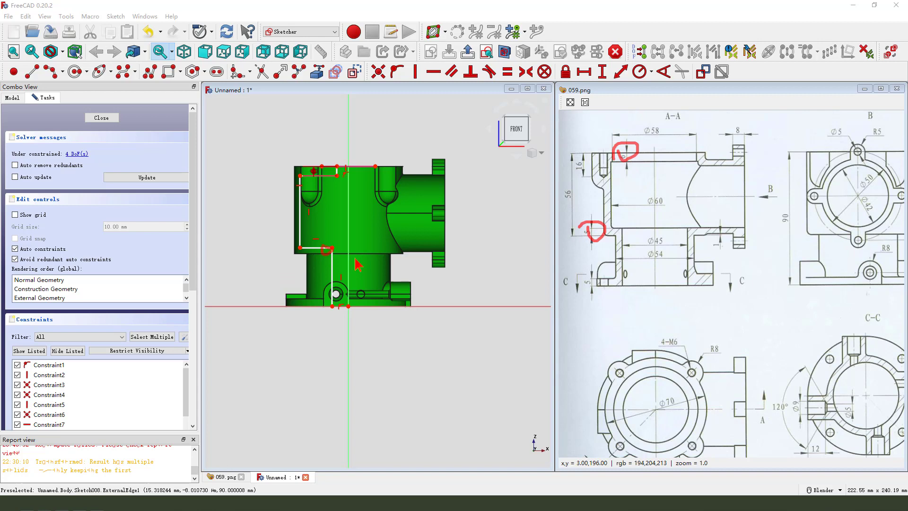
{"action": "key", "text": "Escape"}
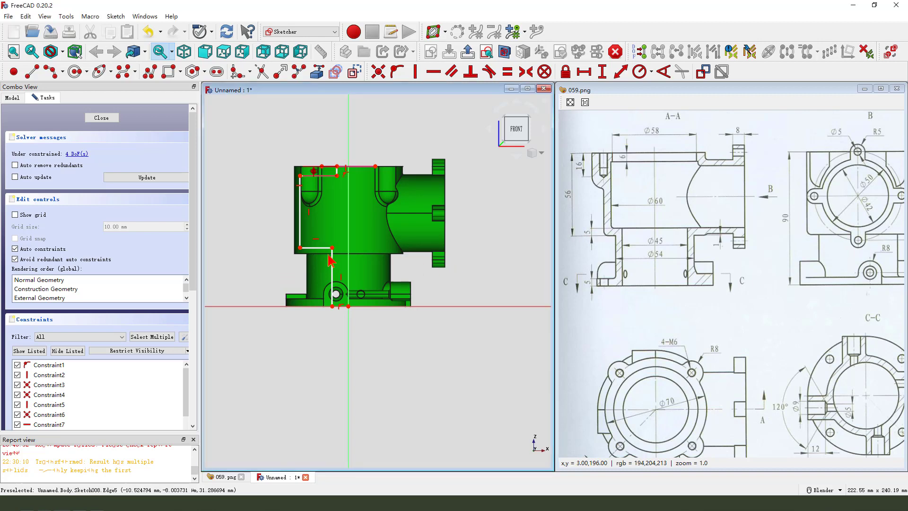
{"action": "left_click", "coordinate": [312, 73]}
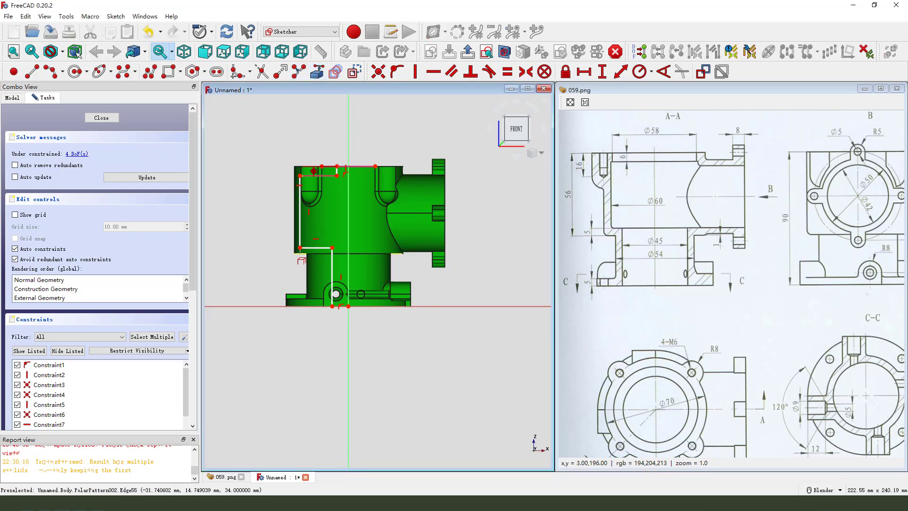
{"action": "left_click", "coordinate": [299, 254]}
{"action": "scroll", "coordinate": [320, 270], "scroll_direction": "up", "scroll_amount": 2}
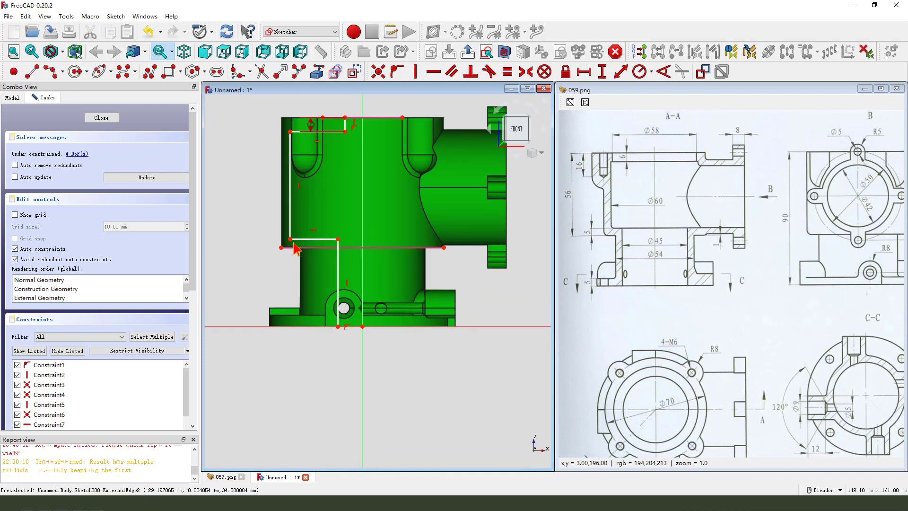
{"action": "left_click", "coordinate": [281, 247]}
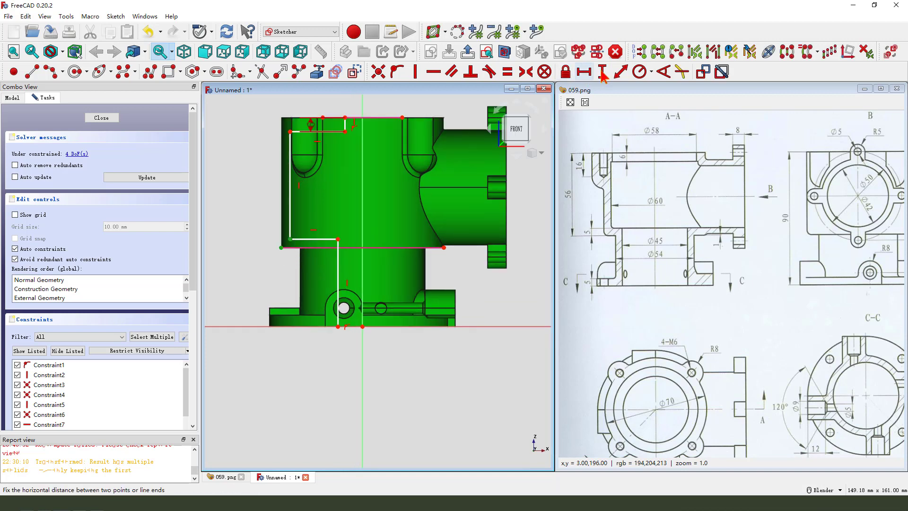
{"action": "left_click", "coordinate": [602, 71]}
{"action": "key", "text": "Return"}
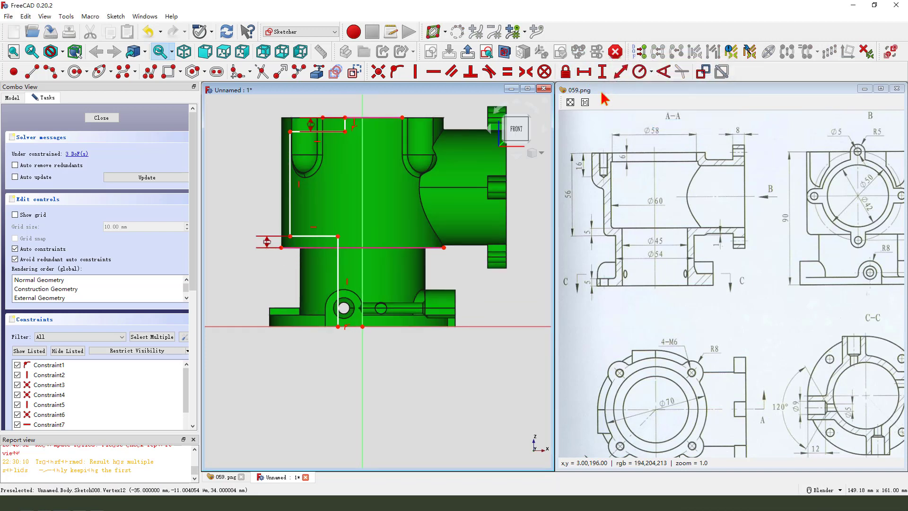
Step: Set the horizontal distance between the profile's outer vertical line and the sketch origin to 30 mm
{"action": "scroll", "coordinate": [346, 326], "scroll_direction": "down", "scroll_amount": 1}
{"action": "scroll", "coordinate": [339, 167], "scroll_direction": "up", "scroll_amount": 1}
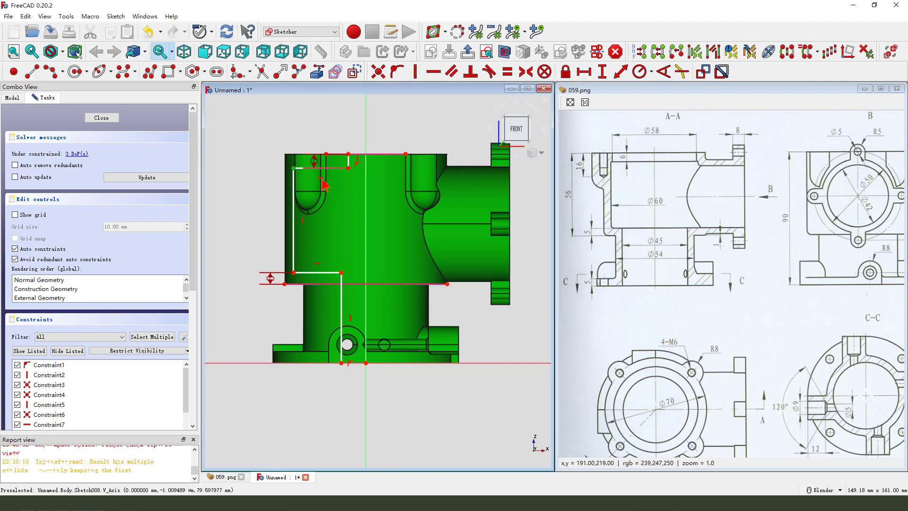
{"action": "left_click", "coordinate": [365, 362]}
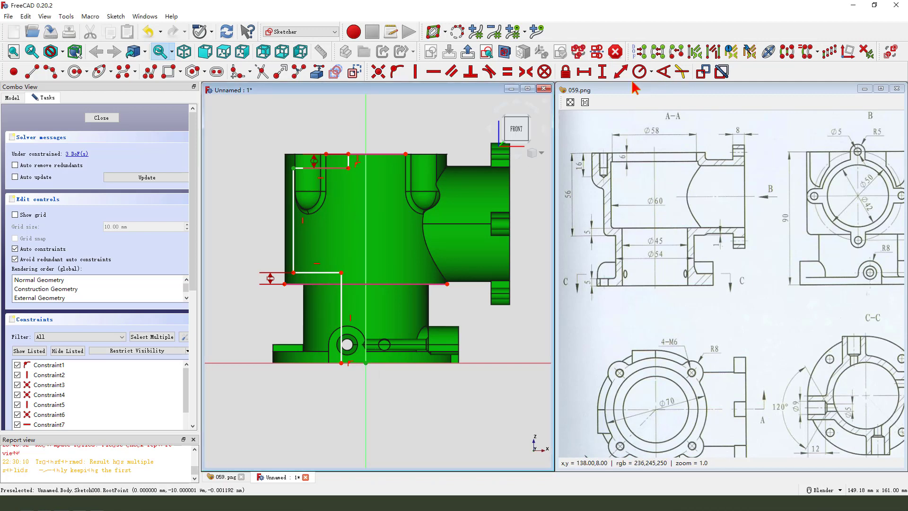
{"action": "left_click", "coordinate": [585, 76]}
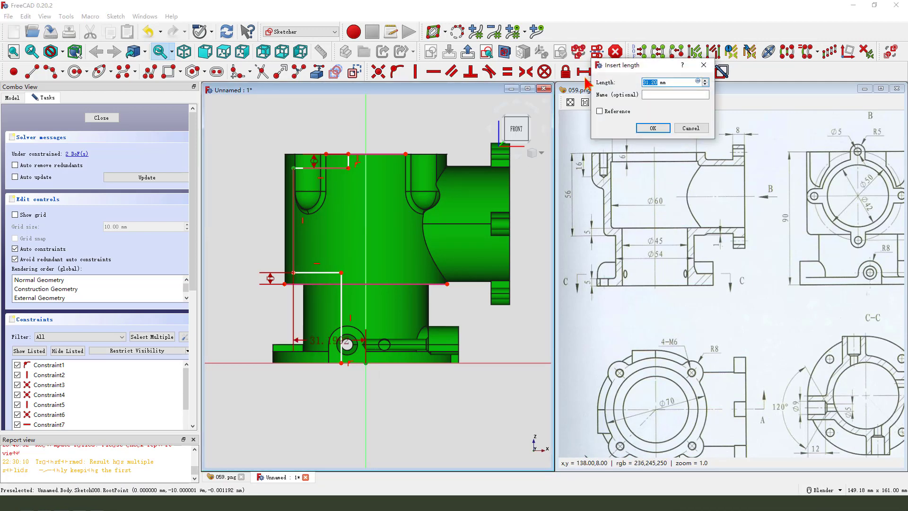
{"action": "type", "text": "30"}
{"action": "key", "text": "Return"}
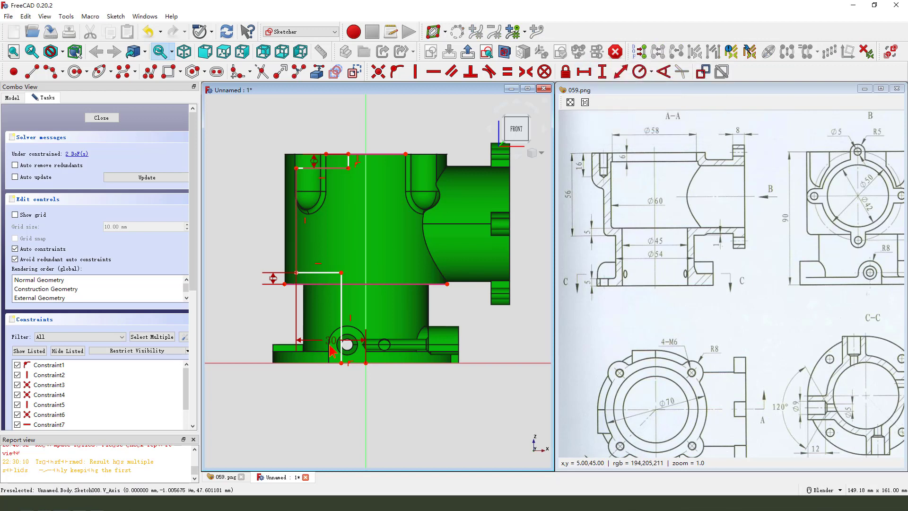
{"action": "scroll", "coordinate": [357, 138], "scroll_direction": "up", "scroll_amount": 2}
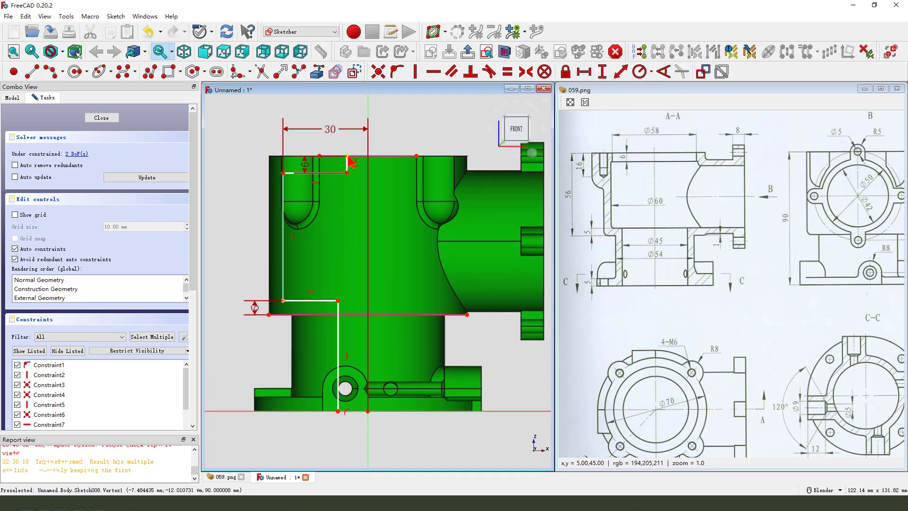
{"action": "left_click", "coordinate": [373, 408]}
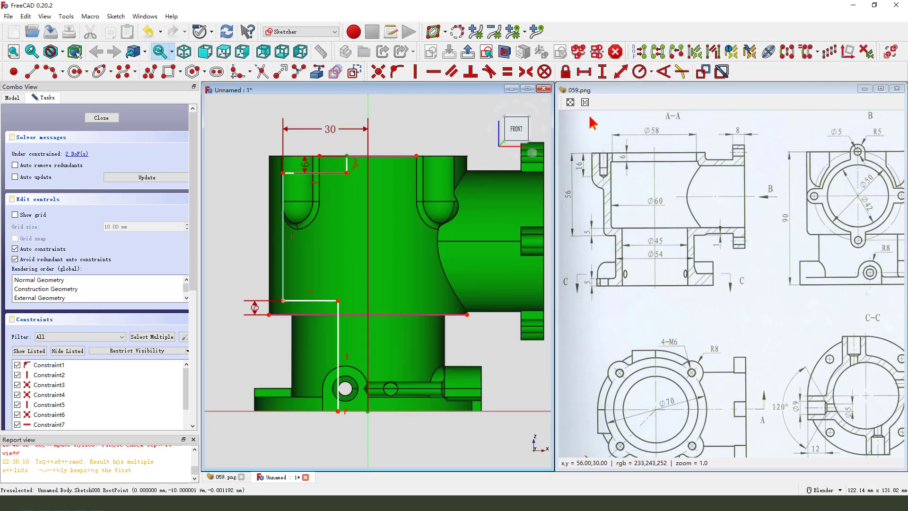
{"action": "left_click", "coordinate": [586, 73]}
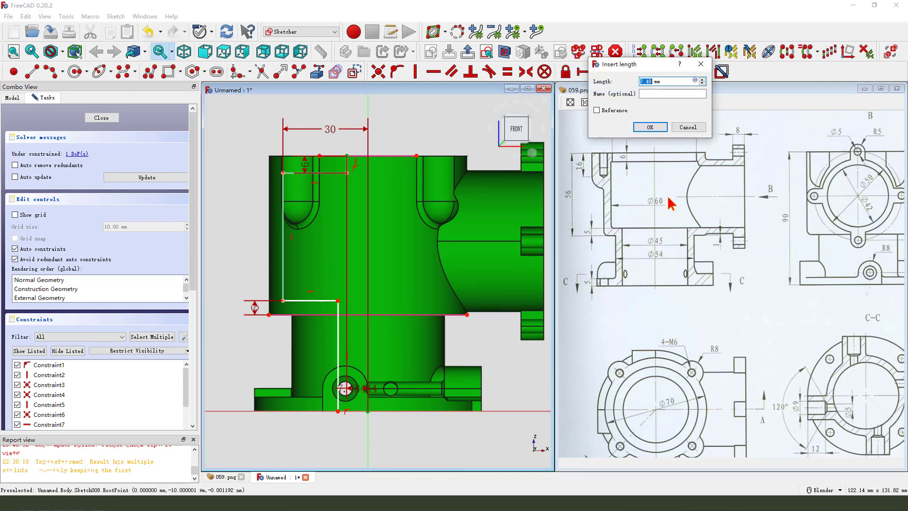
{"action": "left_click", "coordinate": [687, 127]}
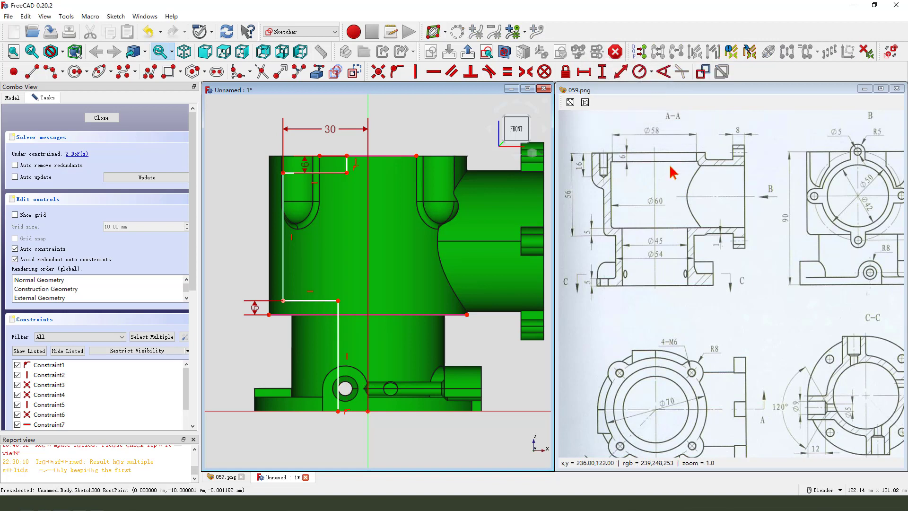
{"action": "mouse_move", "coordinate": [648, 161]}
{"action": "left_mouse_down"}
{"action": "mouse_move", "coordinate": [640, 145]}
{"action": "mouse_move", "coordinate": [649, 164]}
{"action": "left_mouse_up"}
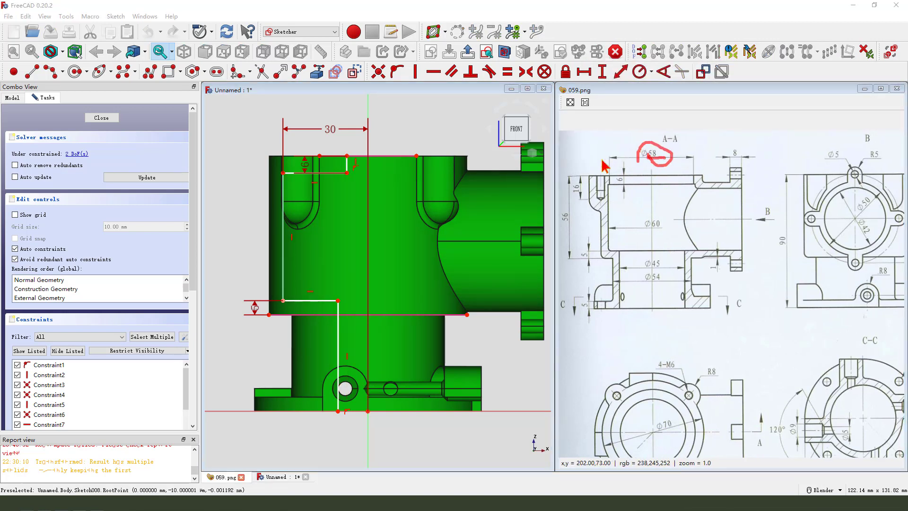
Step: Set the horizontal distance from the short upper line's top endpoint to the origin to 58/2 mm, placing the dimension above the body
{"action": "left_click", "coordinate": [348, 157]}
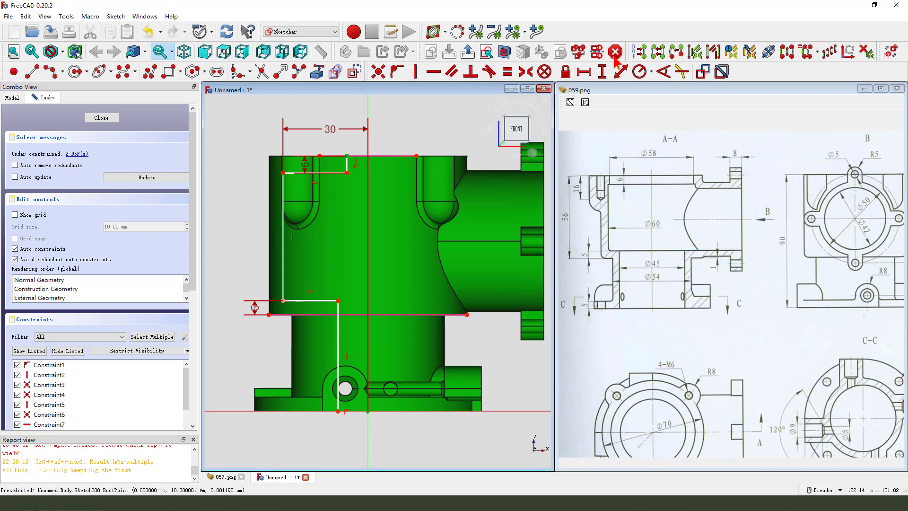
{"action": "left_click", "coordinate": [583, 72]}
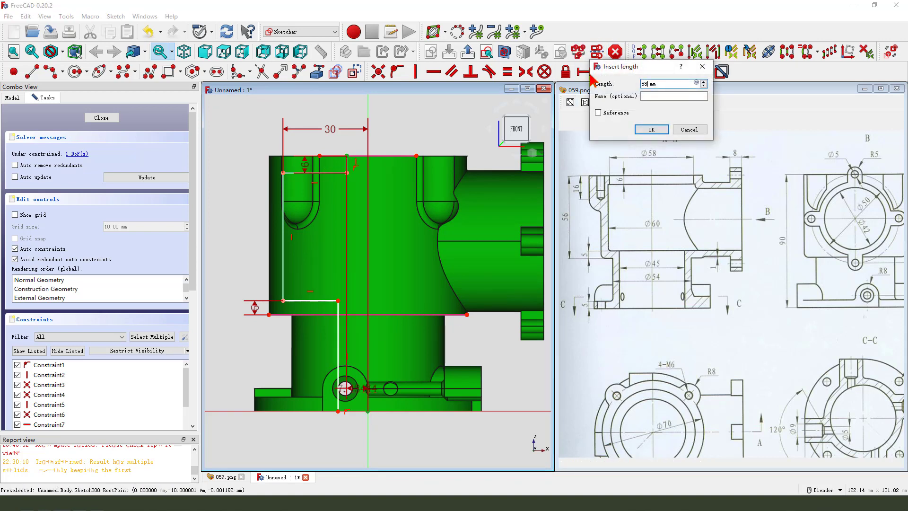
{"action": "type", "text": "58/2"}
{"action": "key", "text": "Return"}
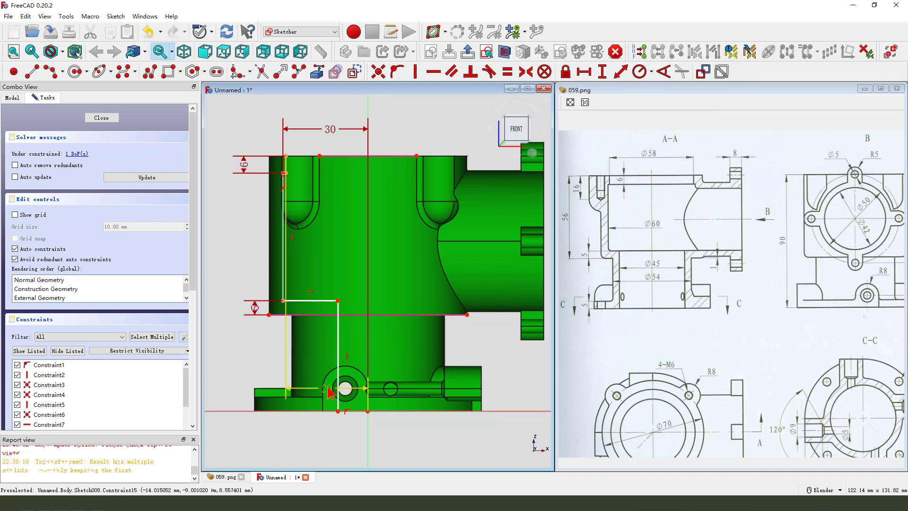
{"action": "left_click_drag", "start_coordinate": [330, 396], "coordinate": [334, 114]}
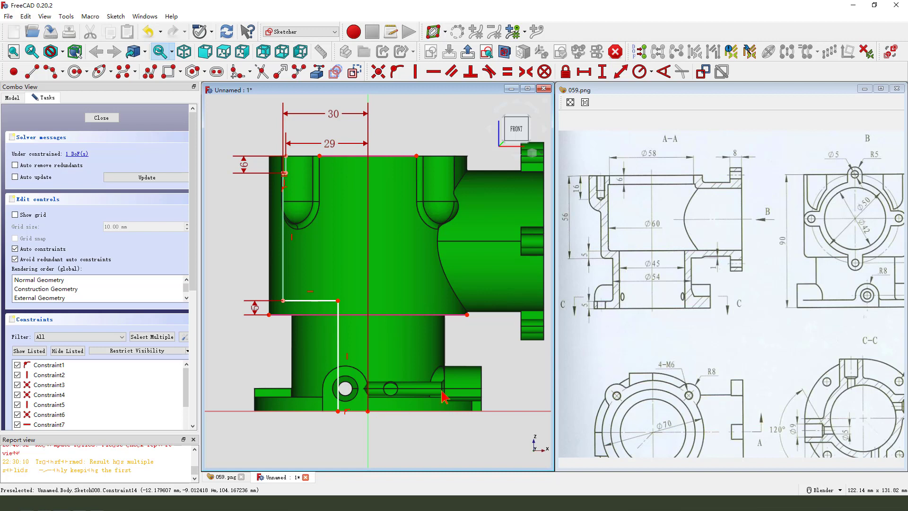
Step: Set the horizontal distance between the lower vertical line's bottom endpoint and the sketch origin to 45/2 mm
{"action": "key", "text": "ctrl+2"}
{"action": "mouse_move", "coordinate": [653, 256]}
{"action": "left_mouse_down"}
{"action": "mouse_move", "coordinate": [654, 271]}
{"action": "mouse_move", "coordinate": [650, 254]}
{"action": "left_mouse_up"}
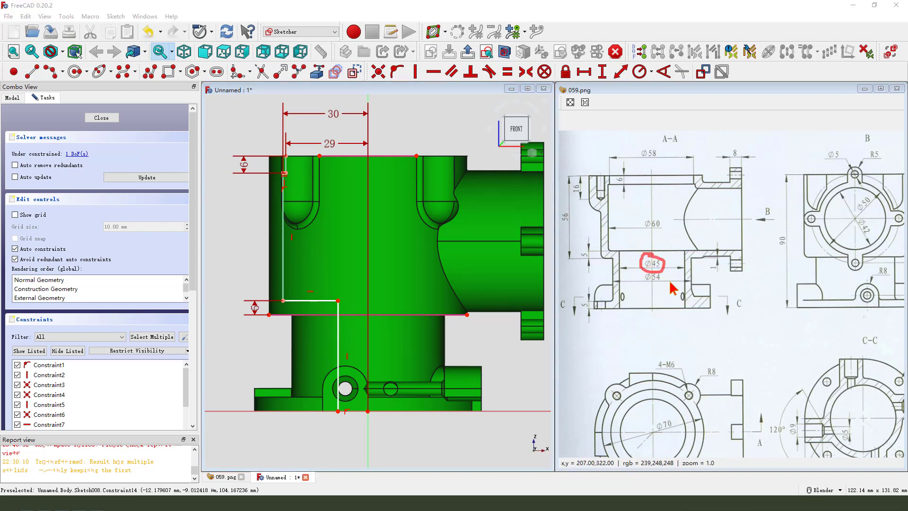
{"action": "key", "text": "Escape"}
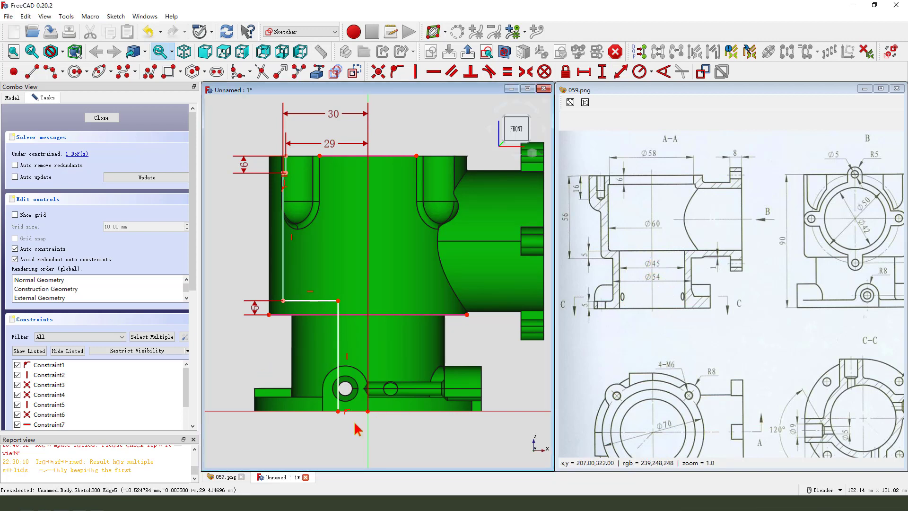
{"action": "left_click", "coordinate": [338, 411]}
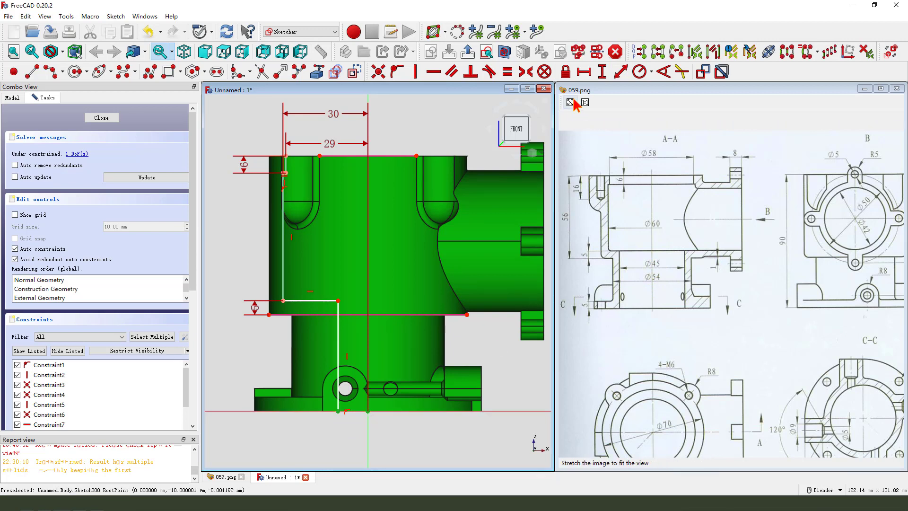
{"action": "left_click", "coordinate": [582, 77]}
{"action": "type", "text": "45"}
{"action": "key", "text": "Return"}
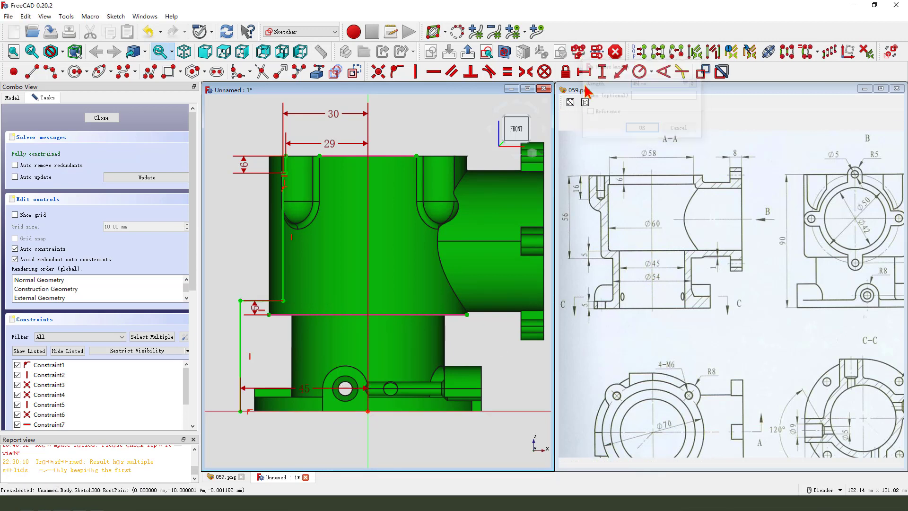
{"action": "double_click", "coordinate": [312, 394]}
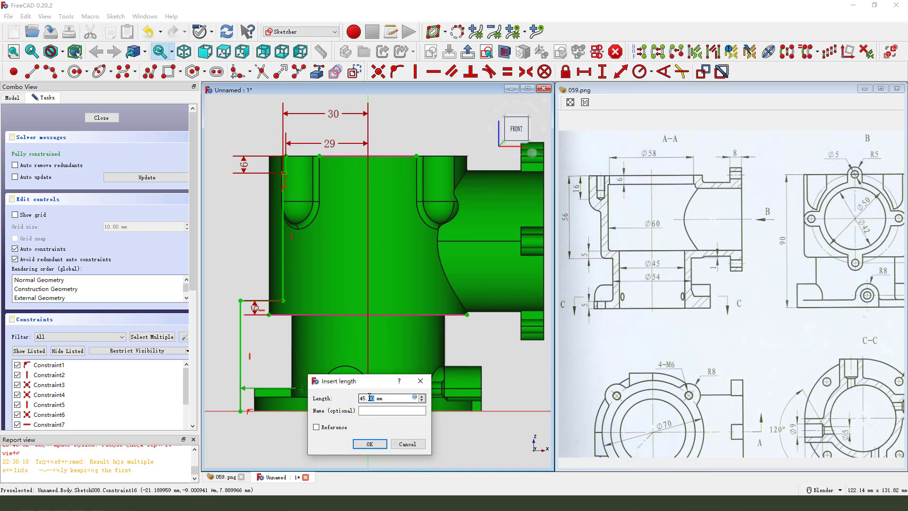
{"action": "type", "text": "45/2"}
{"action": "key", "text": "Return"}
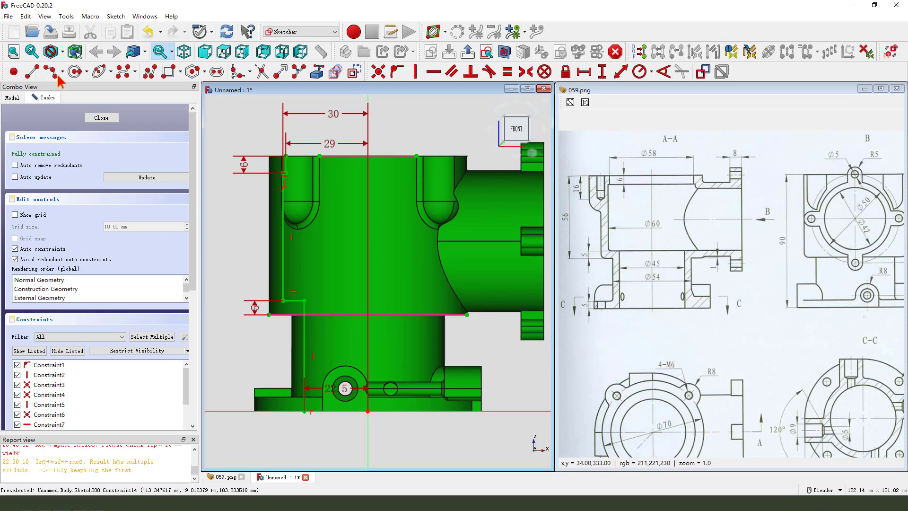
Step: Draw three connected lines from the profile's top endpoint past the vertical axis, down to the origin, and out near its bottom endpoint
{"action": "left_click", "coordinate": [32, 72]}
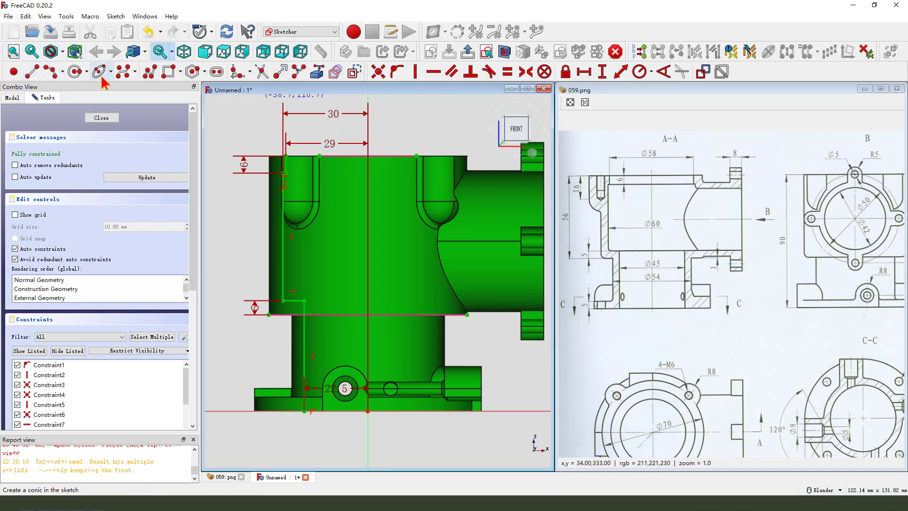
{"action": "left_click", "coordinate": [286, 156]}
{"action": "left_click", "coordinate": [386, 138]}
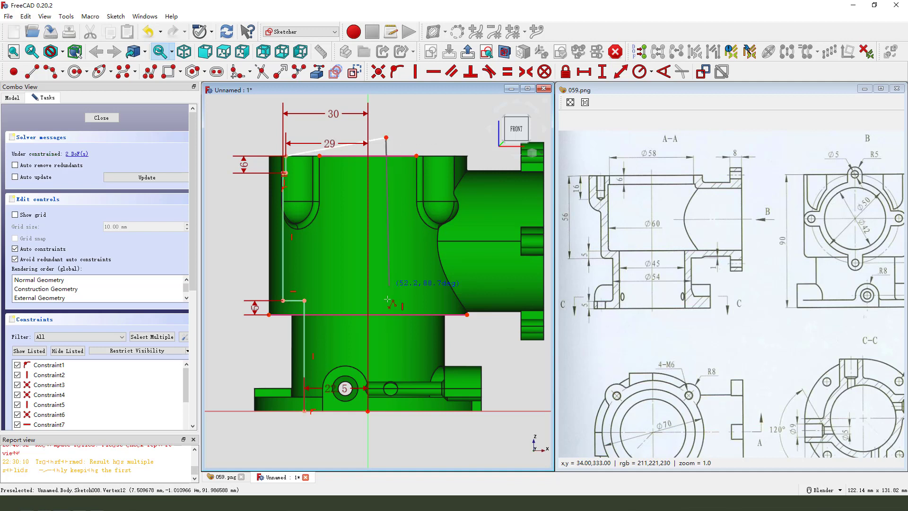
{"action": "left_click", "coordinate": [368, 411]}
{"action": "left_click", "coordinate": [304, 421]}
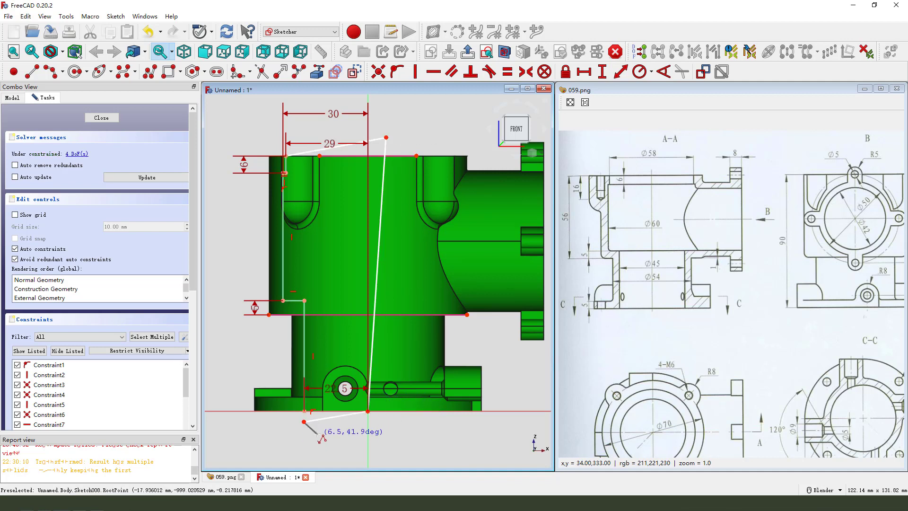
{"action": "right_click", "coordinate": [323, 431]}
{"action": "right_click", "coordinate": [324, 432]}
Step: Make the new bottom line's free endpoint coincident with the lower vertical line's bottom endpoint to close the profile
{"action": "scroll", "coordinate": [315, 432], "scroll_direction": "up", "scroll_amount": 1}
{"action": "left_click_drag", "start_coordinate": [290, 398], "coordinate": [318, 431]}
{"action": "left_click", "coordinate": [378, 71]}
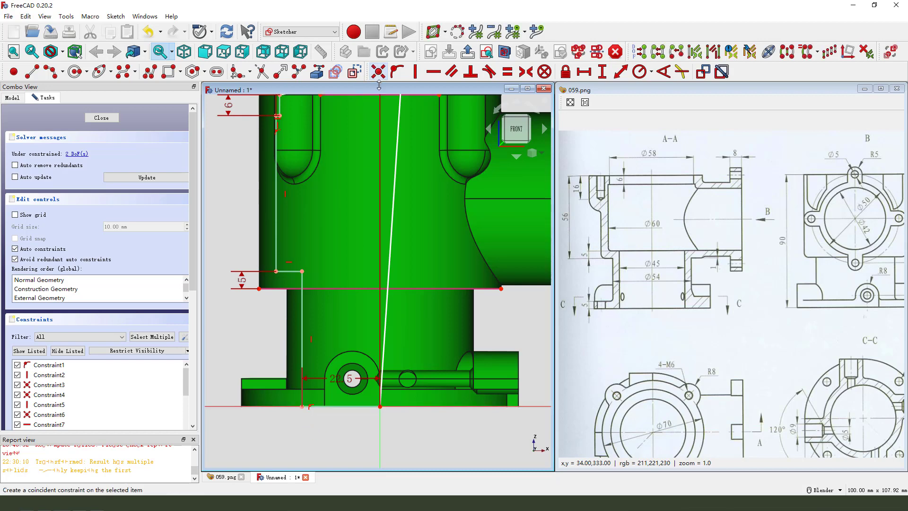
Step: Constrain the long line rising from the origin vertical and the profile's top closing line horizontal
{"action": "scroll", "coordinate": [374, 199], "scroll_direction": "down", "scroll_amount": 4}
{"action": "scroll", "coordinate": [374, 199], "scroll_direction": "up", "scroll_amount": 3}
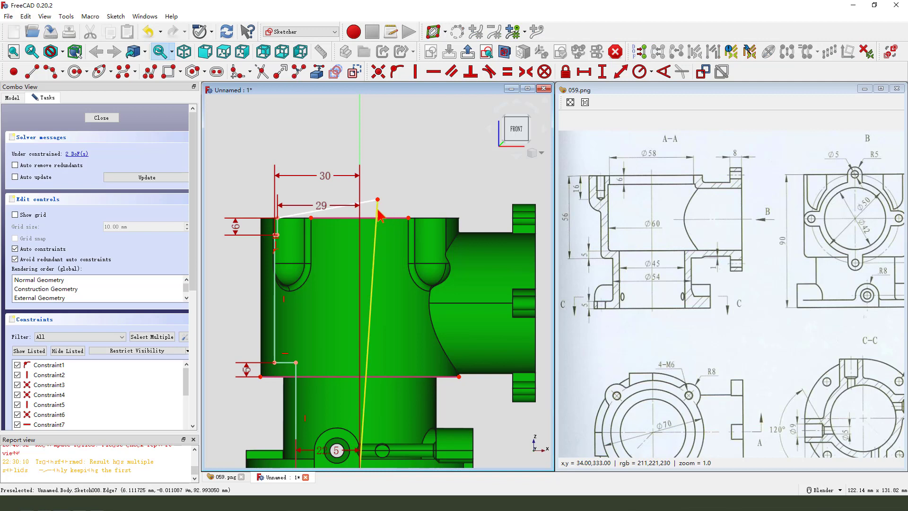
{"action": "left_click", "coordinate": [376, 204]}
{"action": "left_click", "coordinate": [415, 71]}
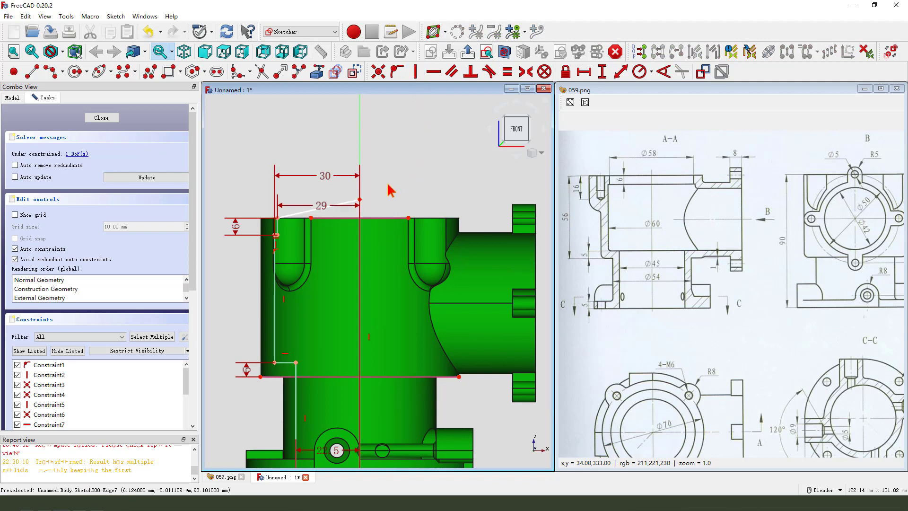
{"action": "left_click", "coordinate": [343, 203]}
{"action": "left_click", "coordinate": [430, 74]}
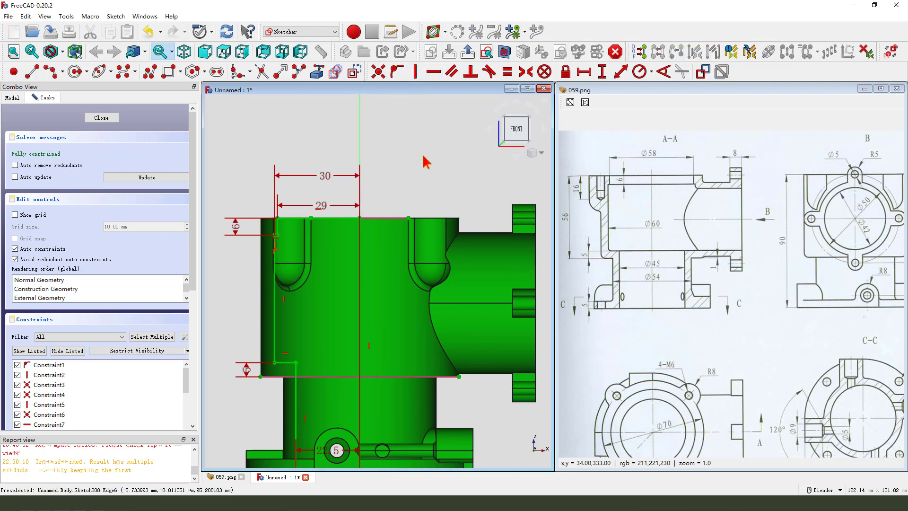
Step: Reposition the 5 mm, 6 mm and 22.5 mm dimensions clear of the profile so their values are readable
{"action": "scroll", "coordinate": [470, 211], "scroll_direction": "down", "scroll_amount": 2}
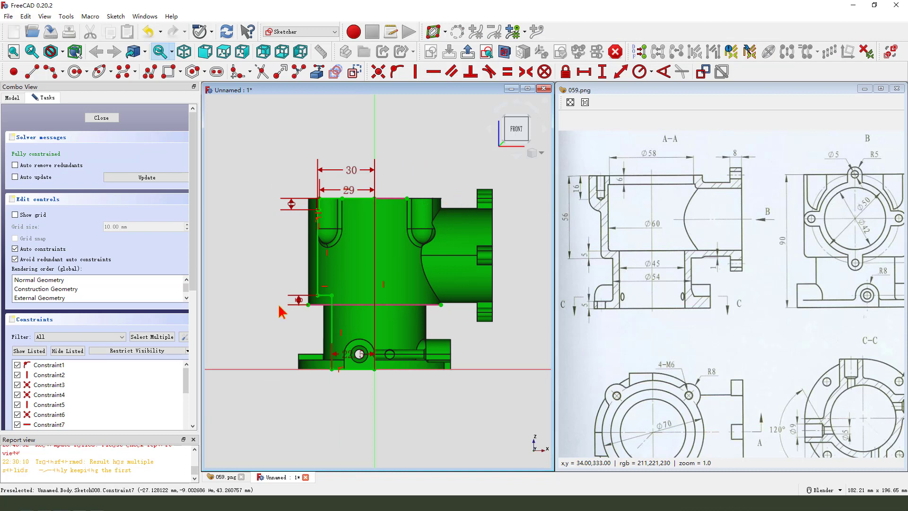
{"action": "left_click_drag", "start_coordinate": [298, 303], "coordinate": [294, 330]}
{"action": "left_click_drag", "start_coordinate": [298, 206], "coordinate": [284, 242]}
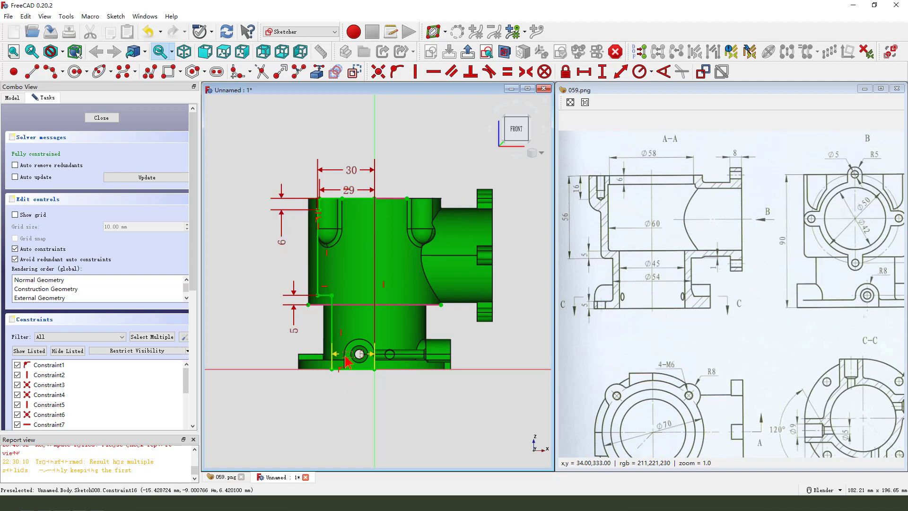
{"action": "left_click_drag", "start_coordinate": [349, 355], "coordinate": [353, 399]}
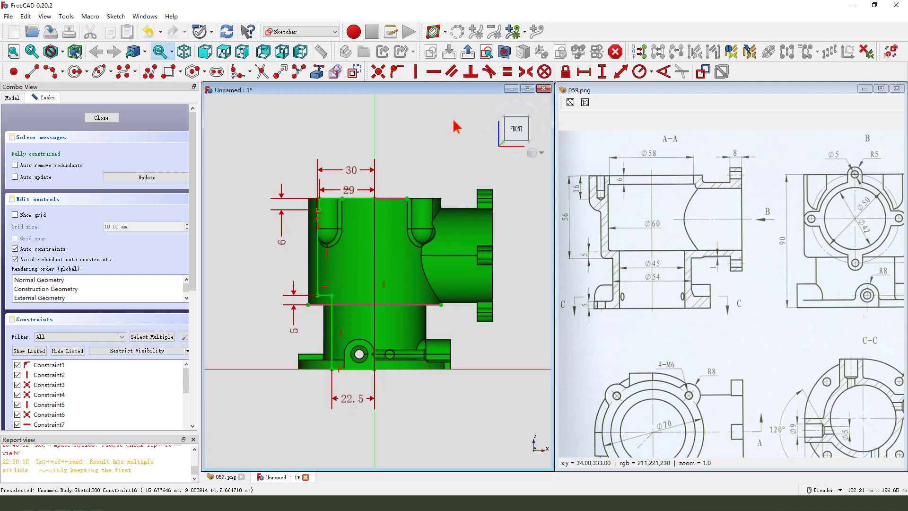
Step: Finish the sketch and cut the bore profile as a 360° groove around the base Z axis
{"action": "left_click", "coordinate": [468, 52]}
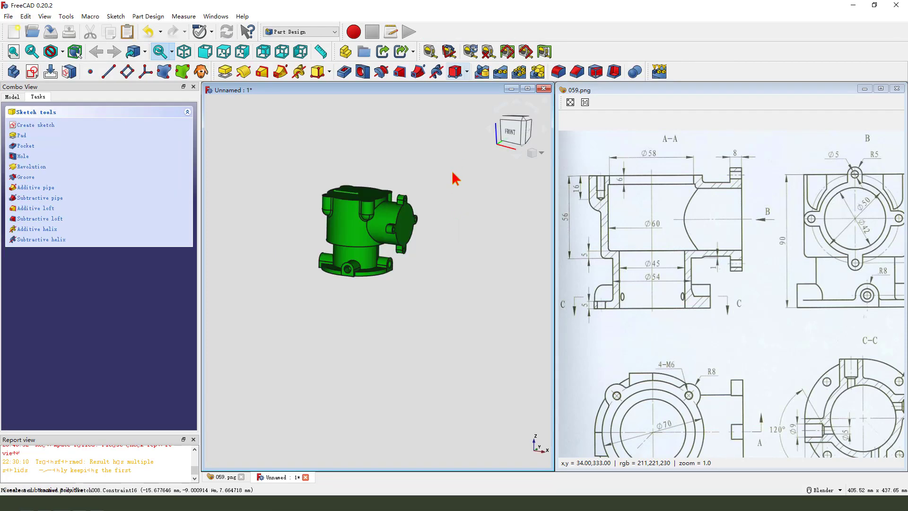
{"action": "left_click", "coordinate": [385, 76]}
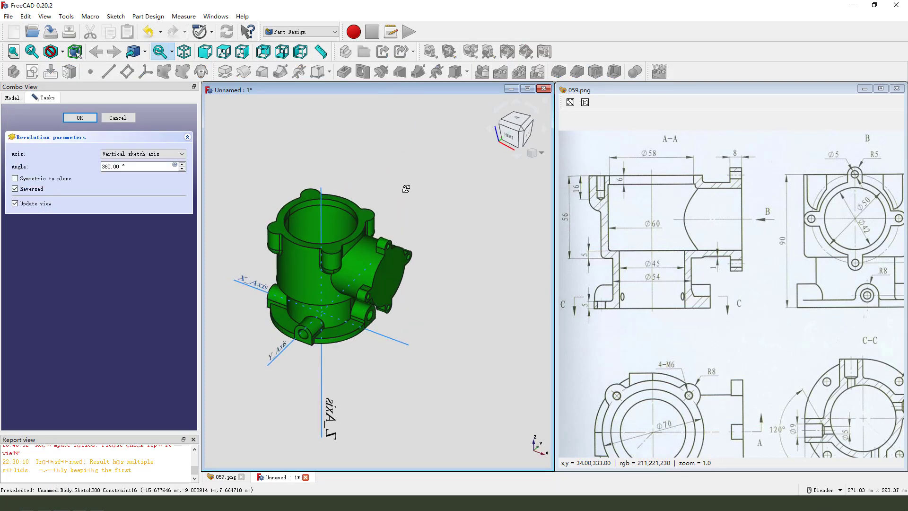
{"action": "left_click", "coordinate": [141, 154]}
{"action": "left_click", "coordinate": [135, 185]}
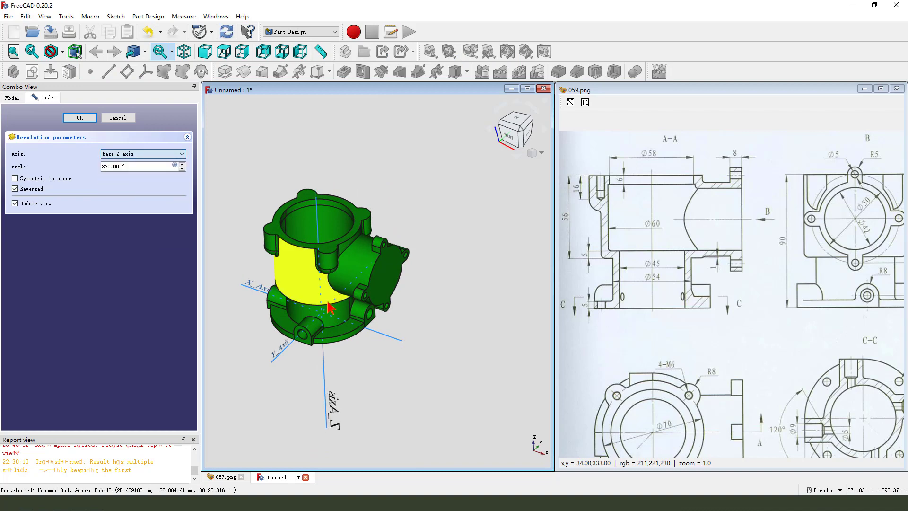
{"action": "middle_click_drag", "start_coordinate": [331, 237], "coordinate": [387, 226]}
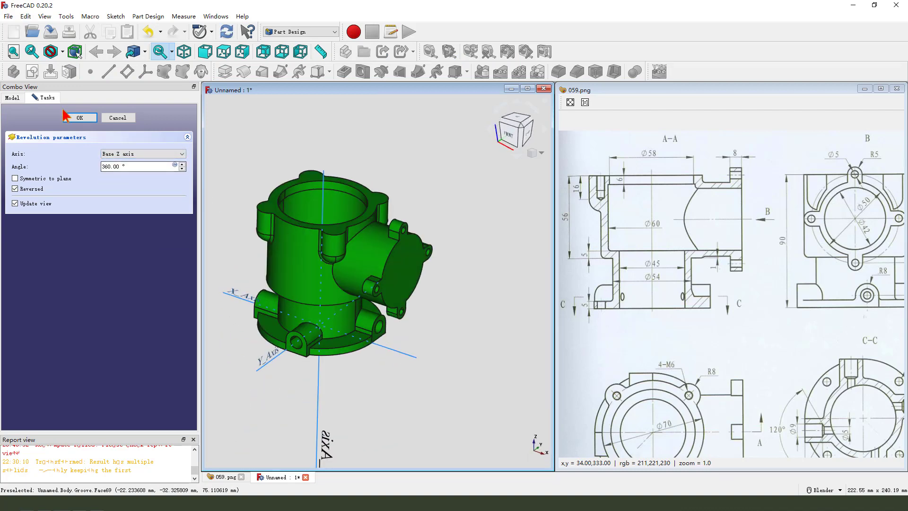
{"action": "left_click", "coordinate": [80, 117]}
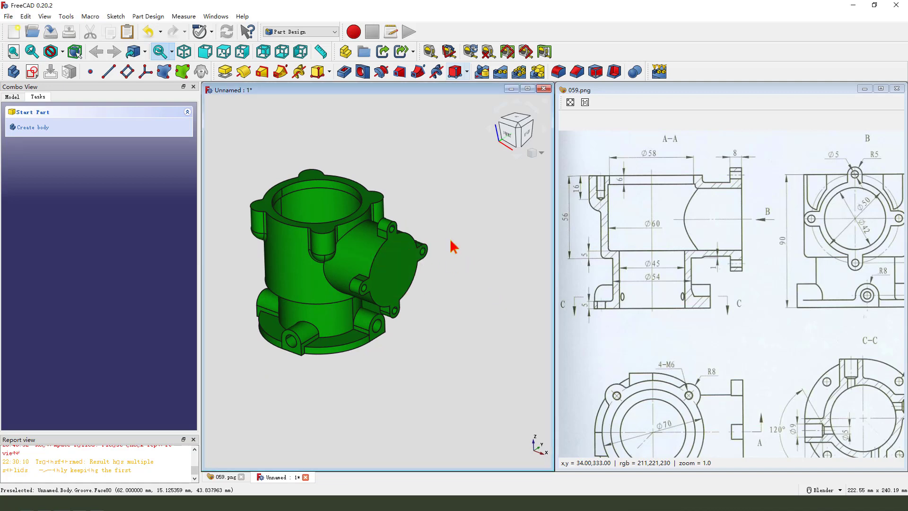
Step: Create a sketch on the YZ plane and link an arc of the side flange's round outline as external geometry
{"action": "left_click", "coordinate": [34, 71]}
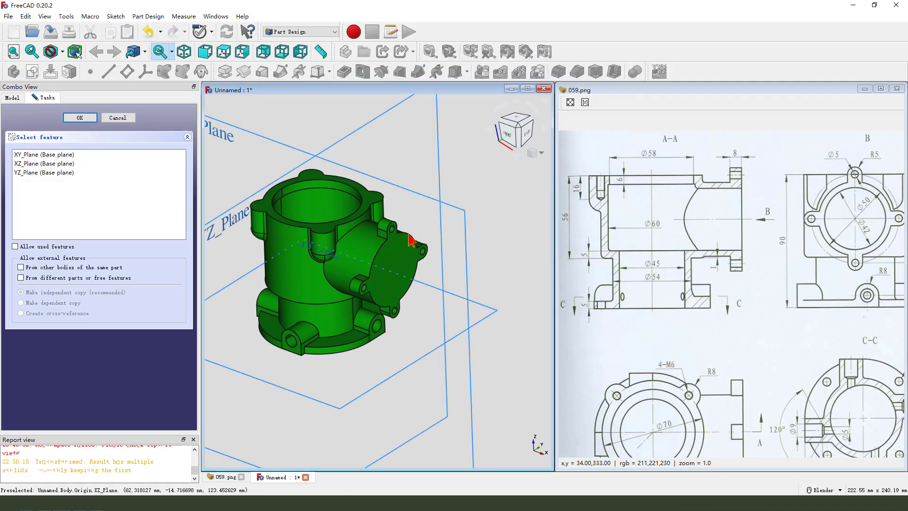
{"action": "left_click", "coordinate": [302, 245]}
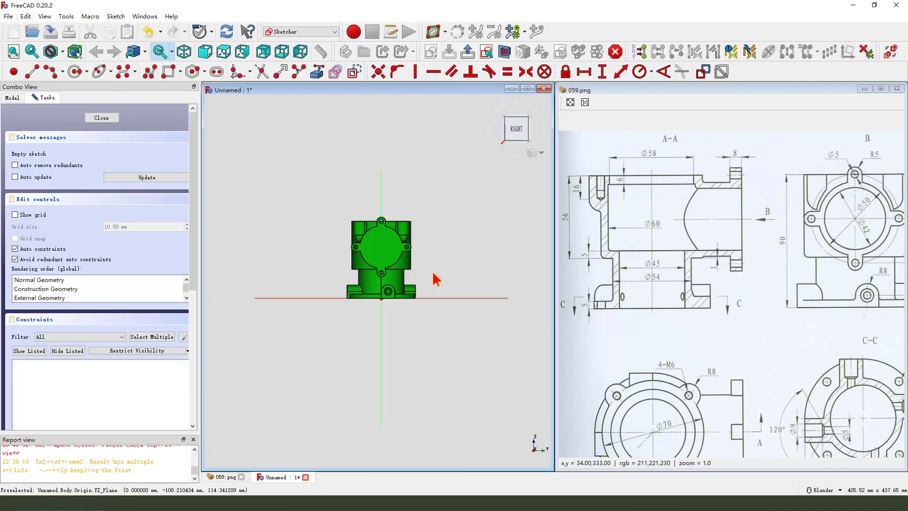
{"action": "left_click", "coordinate": [320, 72]}
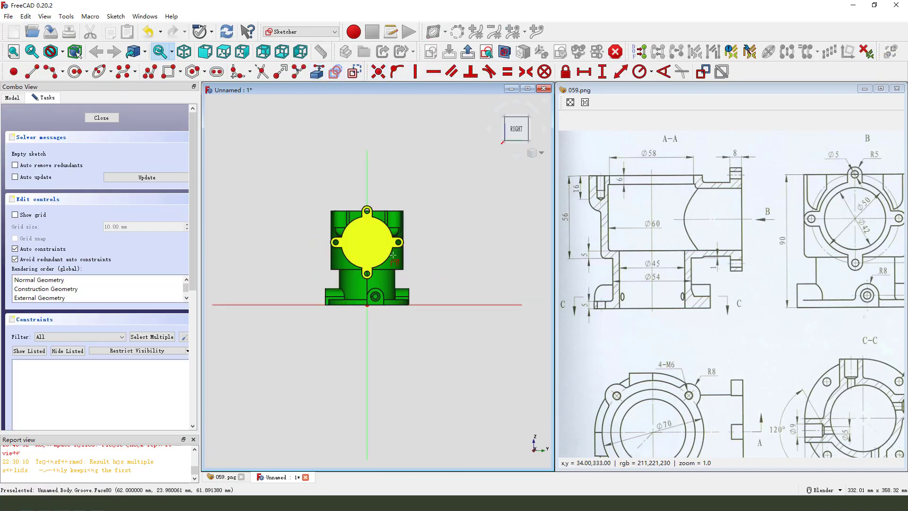
{"action": "scroll", "coordinate": [392, 284], "scroll_direction": "up", "scroll_amount": 1}
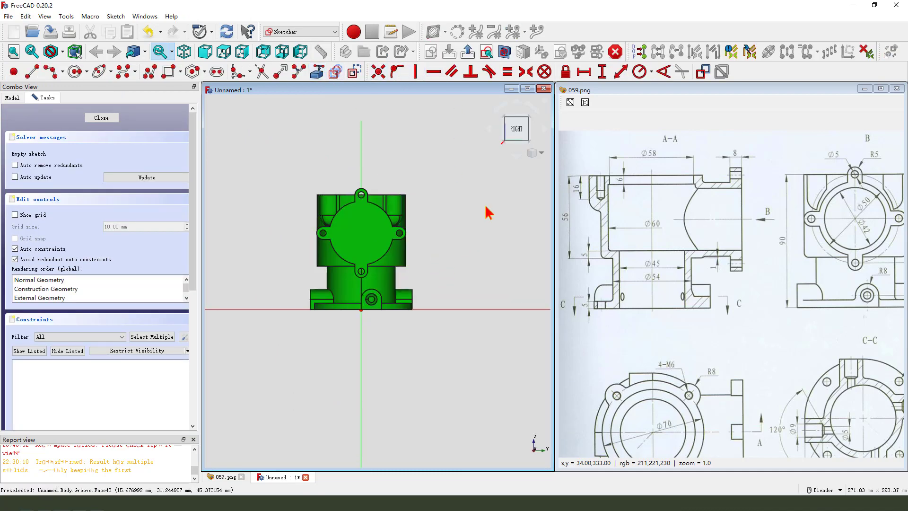
Step: Turn on the section view and sketch a circle about 34 mm in diameter centred on the linked flange arc's centre
{"action": "left_click", "coordinate": [504, 53]}
{"action": "left_click", "coordinate": [74, 73]}
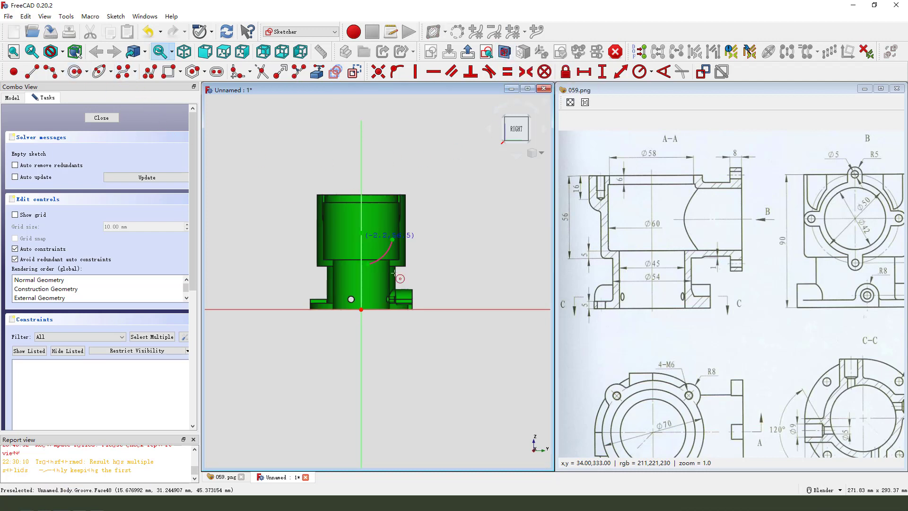
{"action": "left_click", "coordinate": [361, 232]}
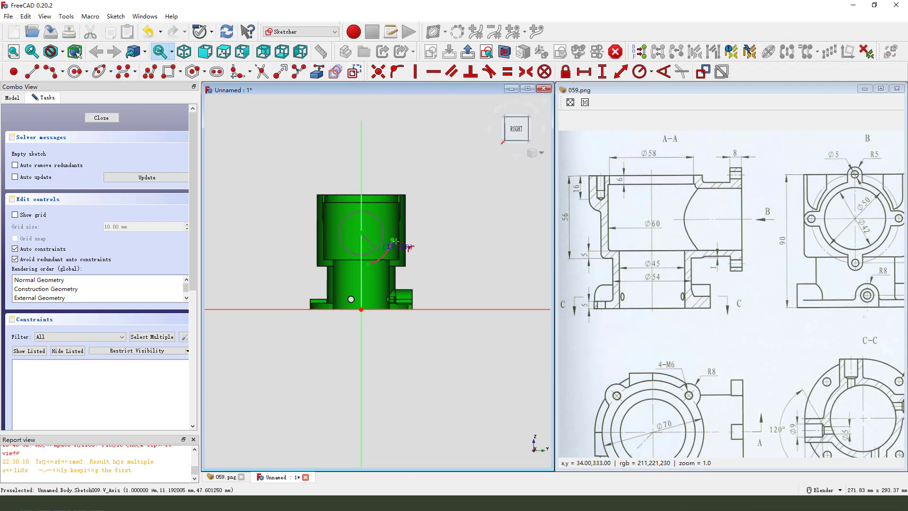
{"action": "left_click", "coordinate": [381, 244]}
{"action": "middle_click_drag", "start_coordinate": [881, 232], "coordinate": [777, 238]}
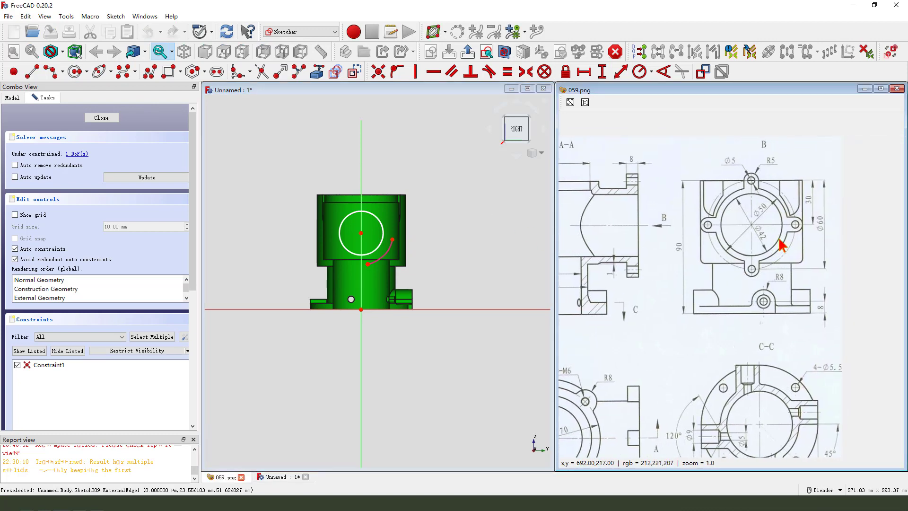
Step: Constrain the side-port circle's diameter to 42 mm
{"action": "left_click", "coordinate": [378, 219]}
{"action": "left_click", "coordinate": [651, 72]}
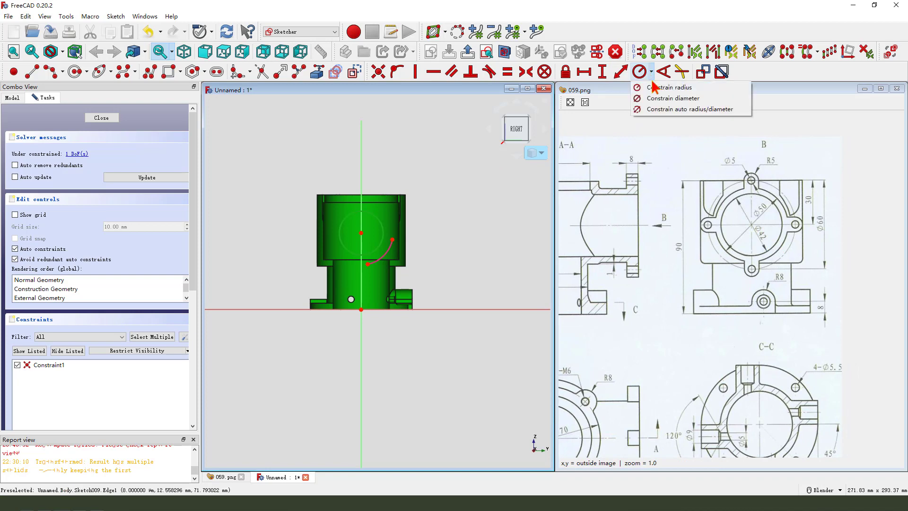
{"action": "left_click", "coordinate": [671, 95]}
{"action": "type", "text": "4"}
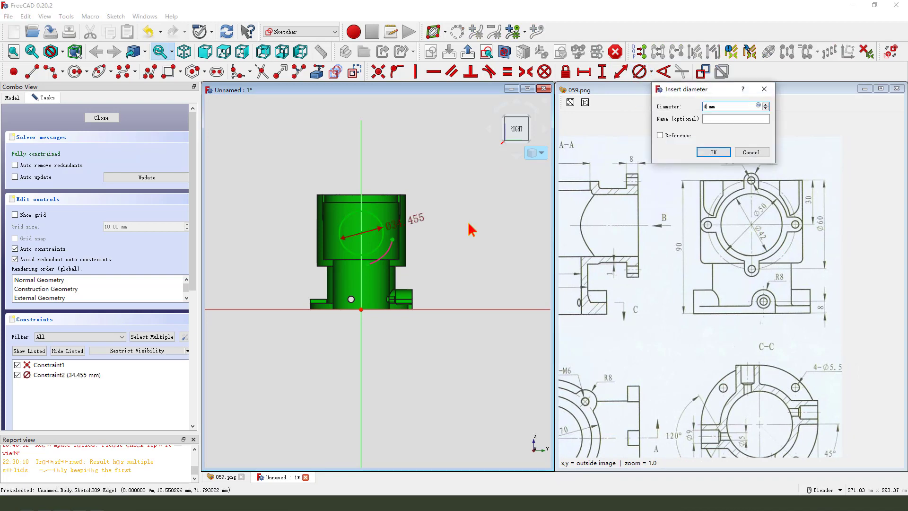
{"action": "type", "text": "2"}
{"action": "key", "text": "Return"}
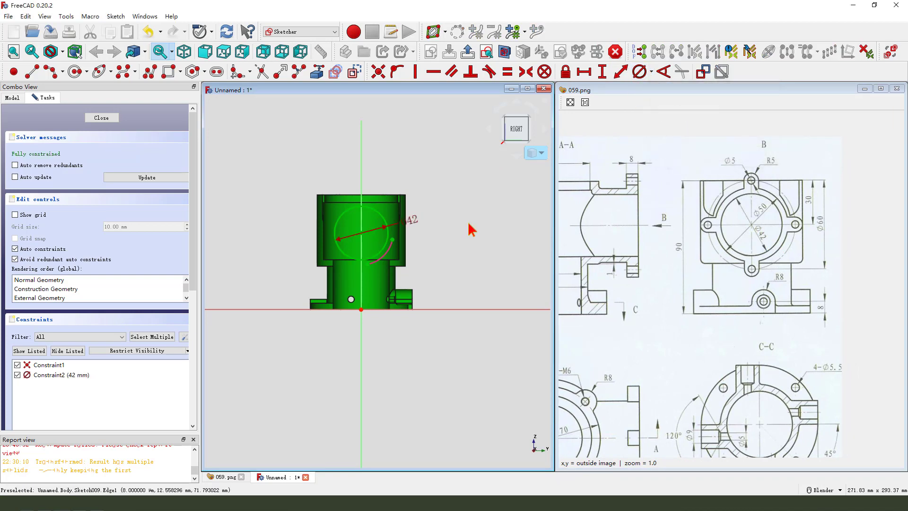
Step: Finish the sketch and pocket the circle Through all with the direction reversed, opening the side port into the main bore
{"action": "left_click", "coordinate": [468, 51]}
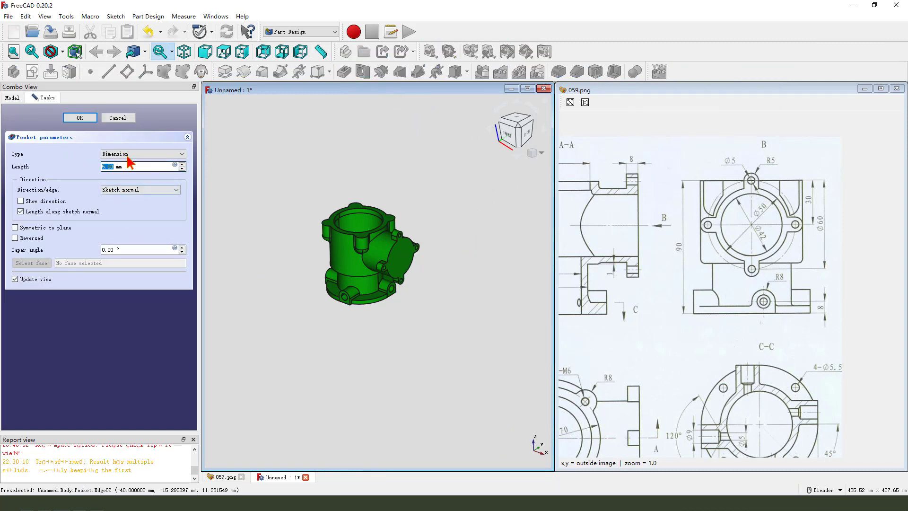
{"action": "left_click", "coordinate": [126, 155]}
{"action": "left_click", "coordinate": [132, 167]}
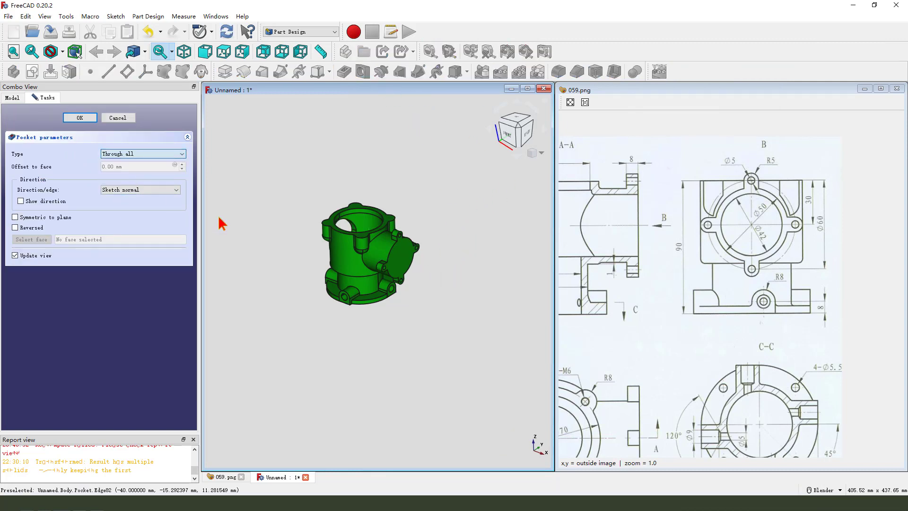
{"action": "left_click", "coordinate": [15, 227]}
{"action": "mouse_move", "coordinate": [331, 290]}
{"action": "middle_mouse_down"}
{"action": "mouse_move", "coordinate": [445, 306]}
{"action": "mouse_move", "coordinate": [317, 298]}
{"action": "middle_mouse_up"}
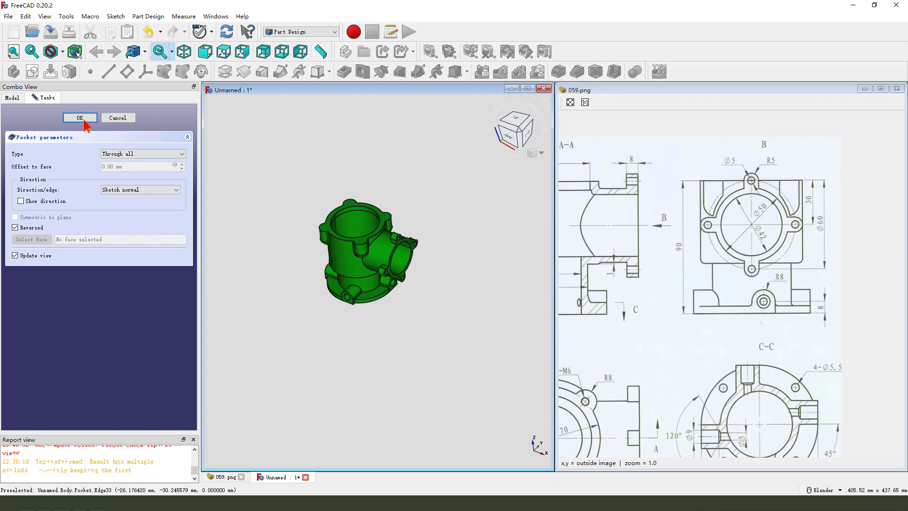
{"action": "left_click", "coordinate": [80, 118]}
Step: Create a sketch on the XY plane for the base flange holes and turn on the section view
{"action": "mouse_move", "coordinate": [371, 243]}
{"action": "middle_mouse_down"}
{"action": "mouse_move", "coordinate": [425, 325]}
{"action": "mouse_move", "coordinate": [397, 302]}
{"action": "mouse_move", "coordinate": [333, 193]}
{"action": "mouse_move", "coordinate": [373, 246]}
{"action": "middle_mouse_up"}
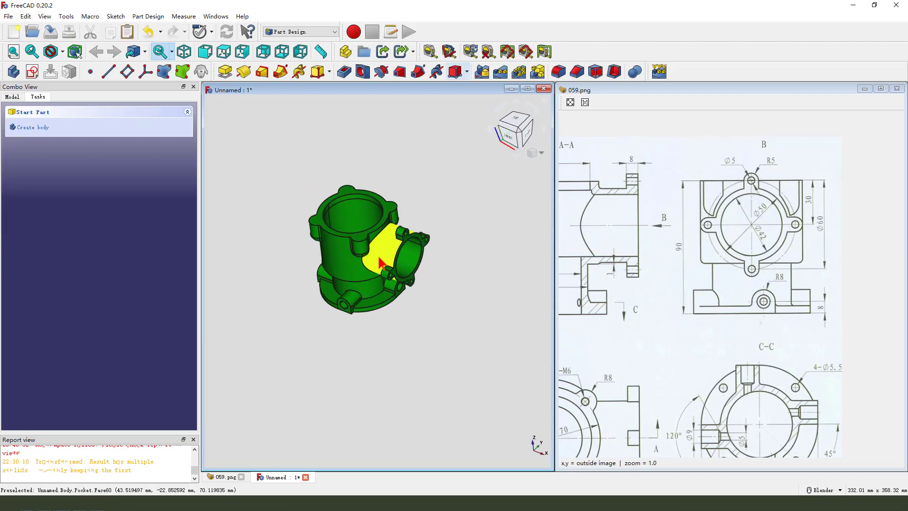
{"action": "middle_click_drag", "start_coordinate": [407, 290], "coordinate": [425, 282]}
{"action": "mouse_move", "coordinate": [742, 437]}
{"action": "middle_mouse_down"}
{"action": "mouse_move", "coordinate": [733, 341]}
{"action": "mouse_move", "coordinate": [763, 341]}
{"action": "middle_mouse_up"}
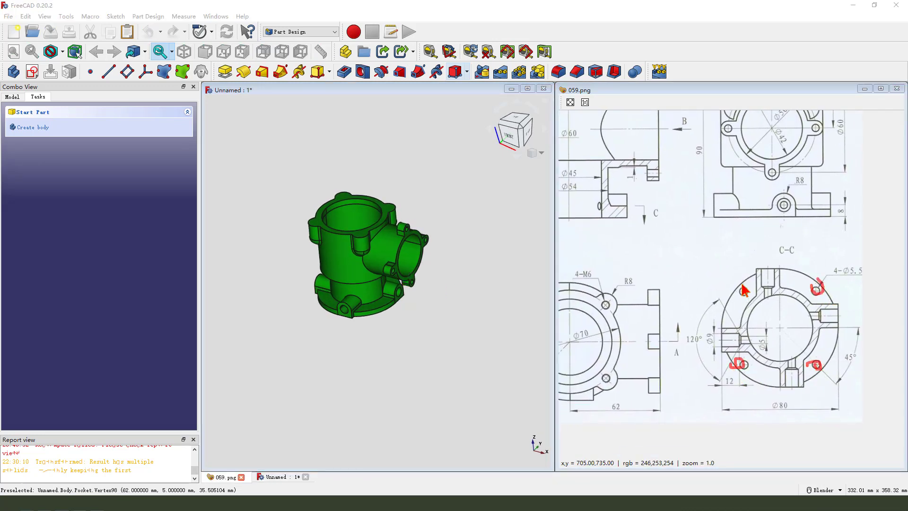
{"action": "key", "text": "Escape"}
{"action": "middle_click_drag", "start_coordinate": [450, 275], "coordinate": [488, 314]}
{"action": "left_click", "coordinate": [33, 72]}
{"action": "key", "text": "ctrl+alt+g"}
{"action": "mouse_move", "coordinate": [297, 202]}
{"action": "left_mouse_down"}
{"action": "mouse_move", "coordinate": [344, 214]}
{"action": "mouse_move", "coordinate": [301, 205]}
{"action": "left_mouse_up"}
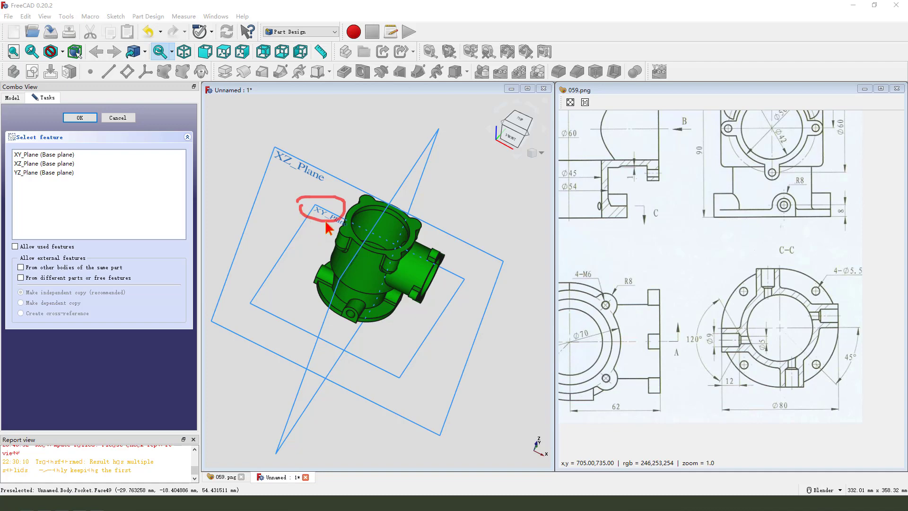
{"action": "key", "text": "Escape"}
{"action": "left_click", "coordinate": [328, 224]}
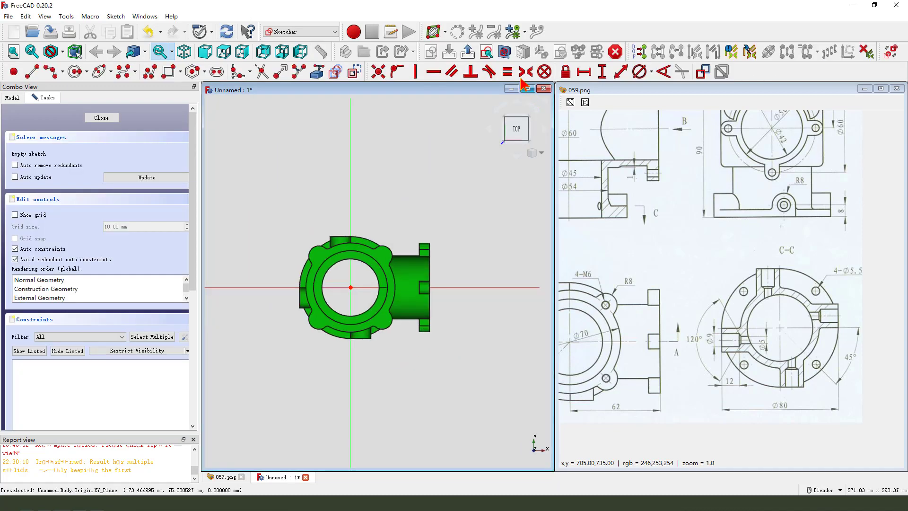
{"action": "left_click", "coordinate": [505, 53]}
Step: Sketch a circle about 11 mm in diameter in the upper-right part of the base flange and a line from its centre to the origin
{"action": "scroll", "coordinate": [336, 319], "scroll_direction": "up", "scroll_amount": 2}
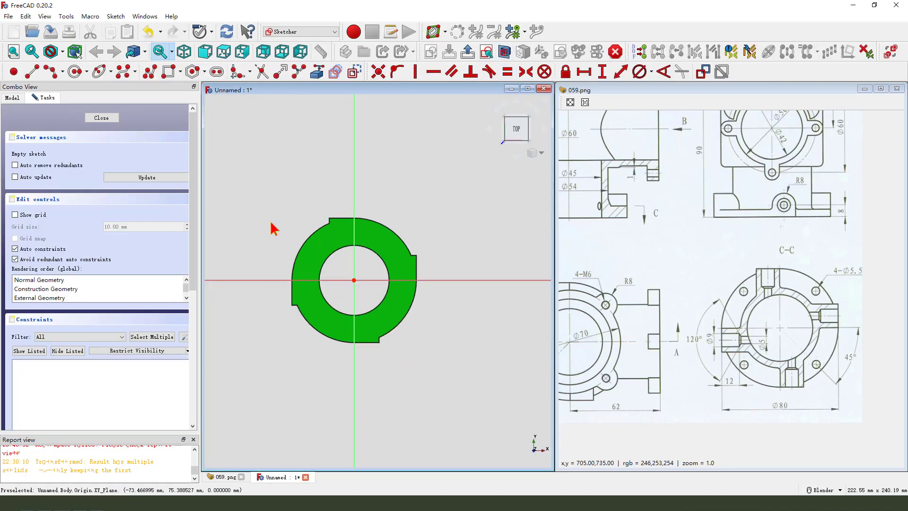
{"action": "left_click", "coordinate": [76, 72]}
{"action": "scroll", "coordinate": [369, 259], "scroll_direction": "up", "scroll_amount": 2}
{"action": "left_click", "coordinate": [400, 242]}
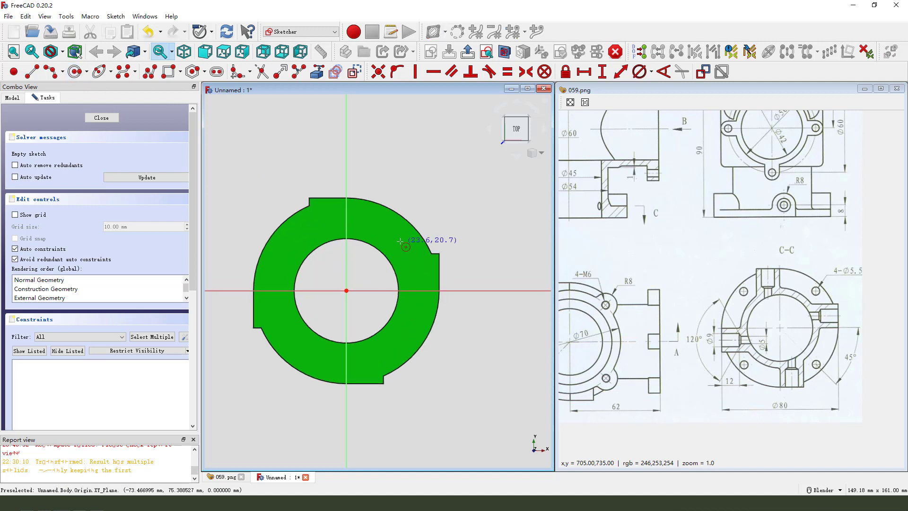
{"action": "left_click", "coordinate": [412, 249]}
{"action": "left_click", "coordinate": [32, 72]}
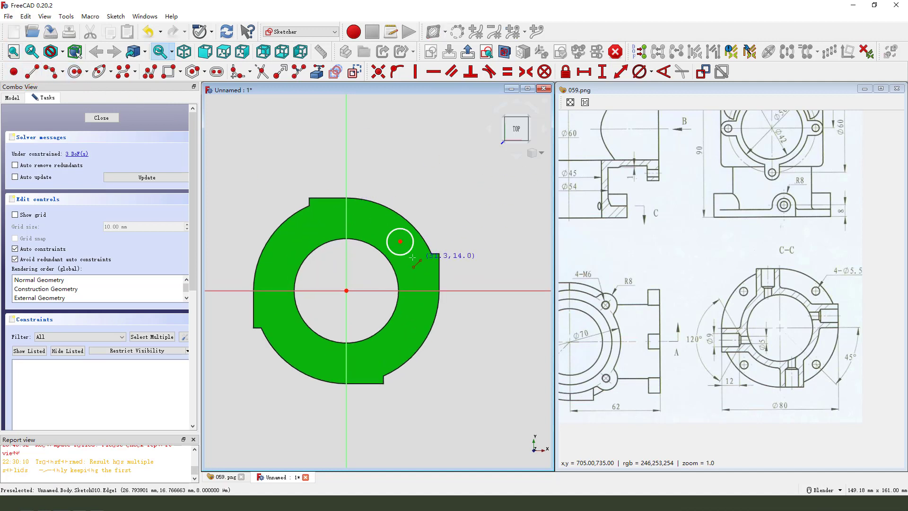
{"action": "left_click", "coordinate": [400, 241]}
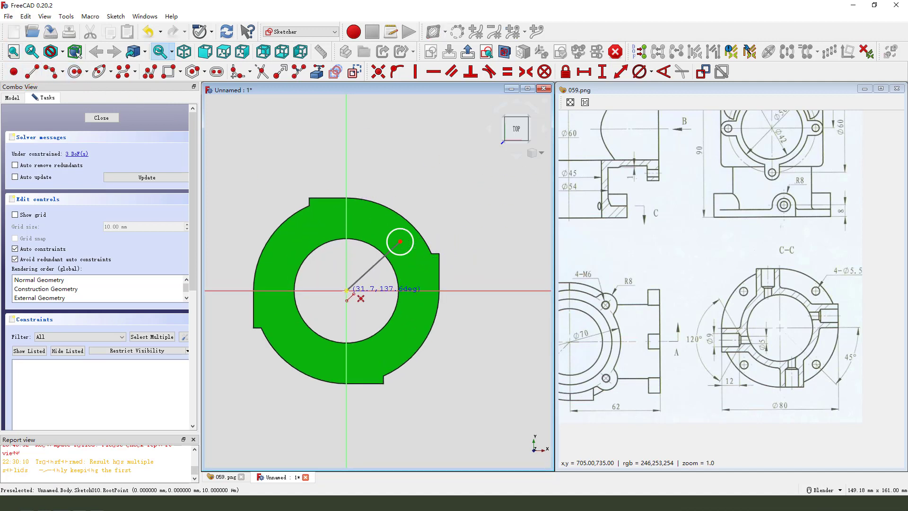
{"action": "left_click", "coordinate": [346, 291]}
Step: Constrain the angle between the line and the horizontal axis to 45°
{"action": "left_click", "coordinate": [373, 266]}
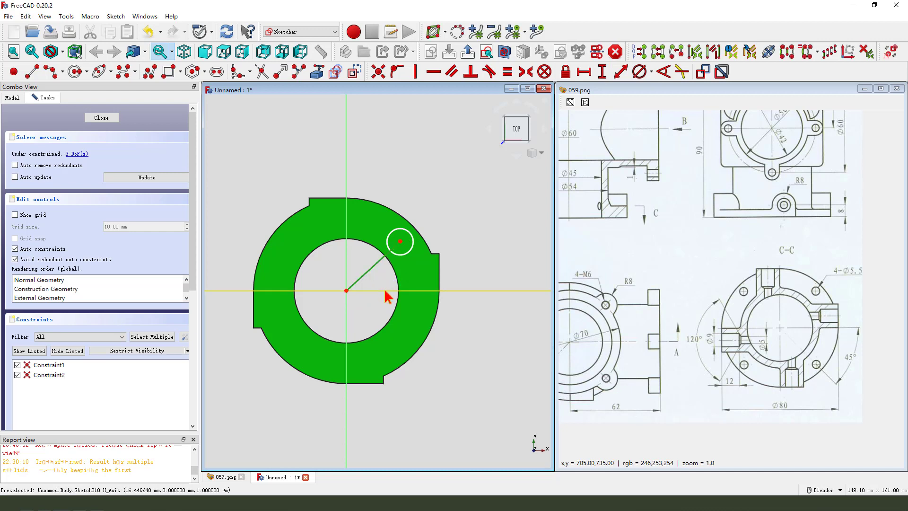
{"action": "left_click", "coordinate": [385, 291]}
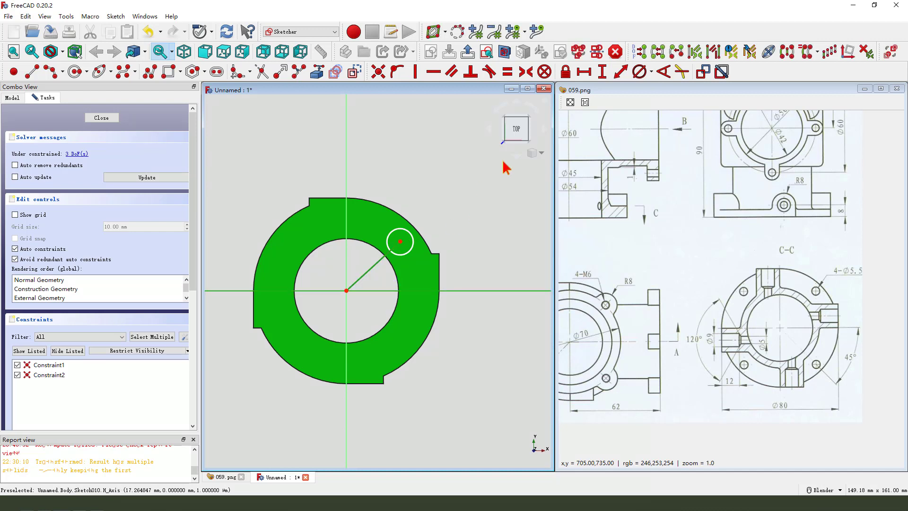
{"action": "left_click", "coordinate": [663, 72]}
{"action": "type", "text": "45"}
{"action": "key", "text": "Return"}
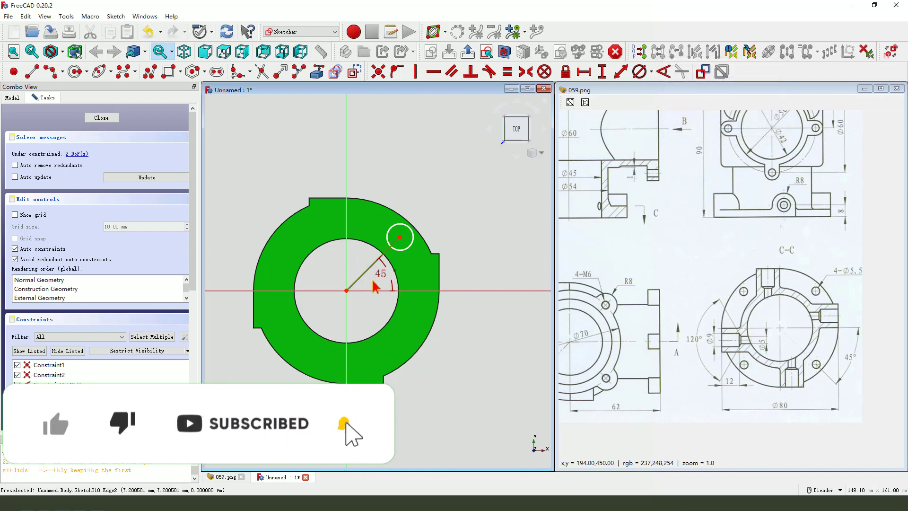
Step: Convert the angled line to construction geometry and constrain its length to 34 mm
{"action": "left_click", "coordinate": [357, 75]}
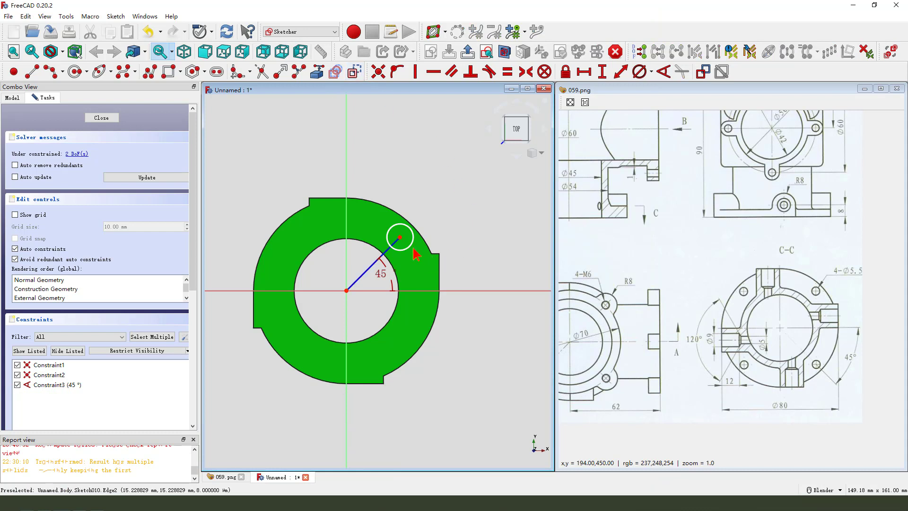
{"action": "left_click", "coordinate": [381, 263]}
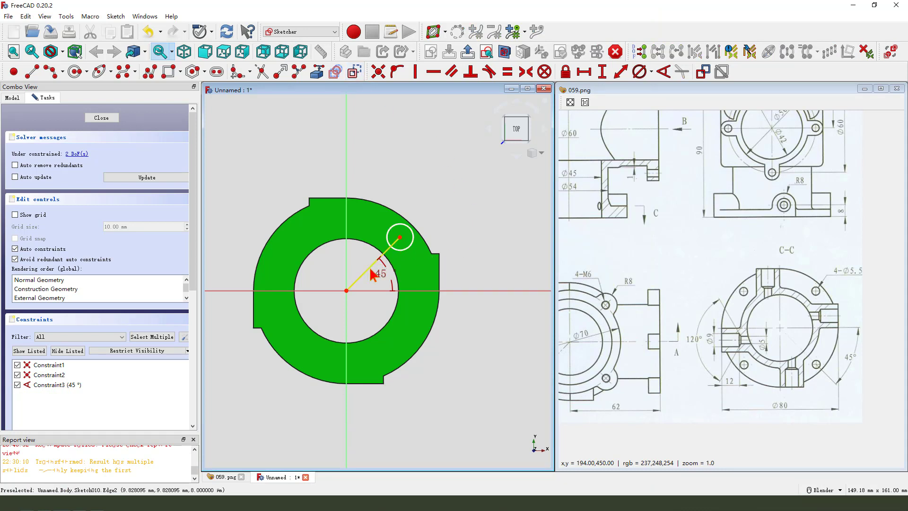
{"action": "left_click", "coordinate": [621, 71]}
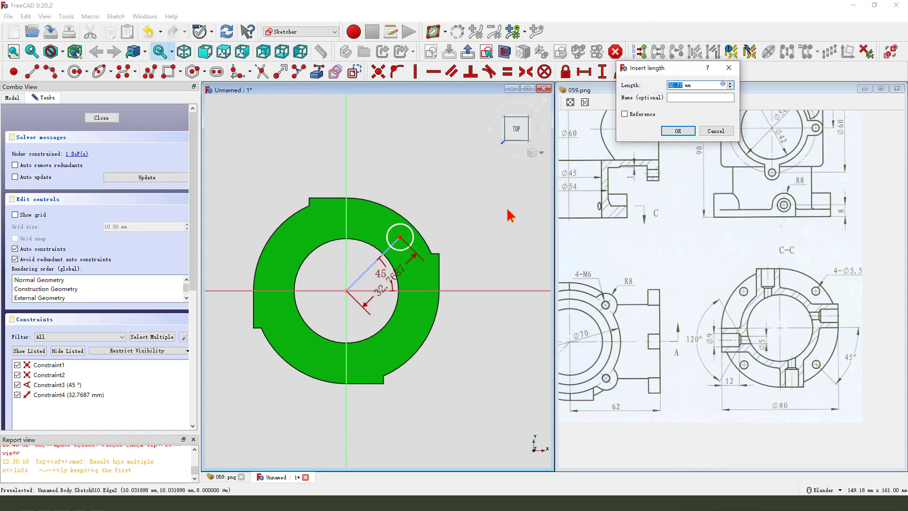
{"action": "key", "text": "Return"}
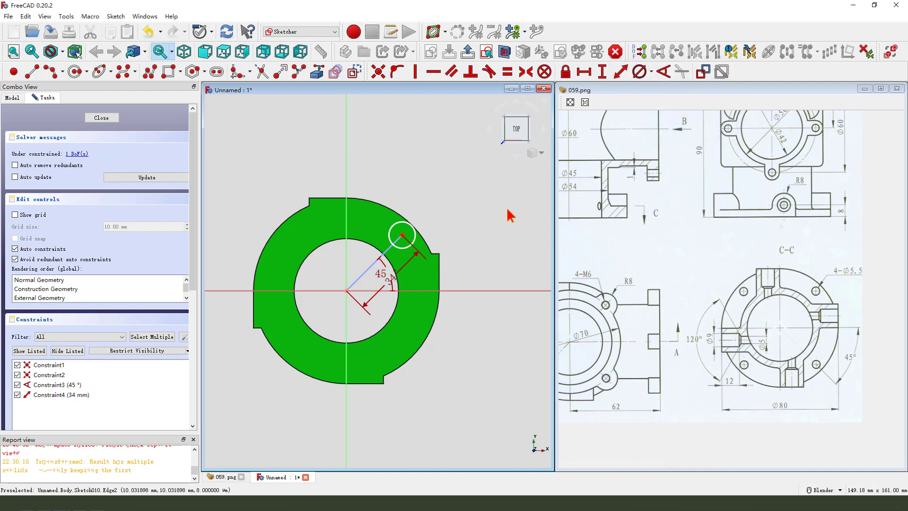
Step: Constrain the base flange hole circle's diameter to 5.5 mm
{"action": "left_click", "coordinate": [433, 225]}
{"action": "left_click", "coordinate": [639, 72]}
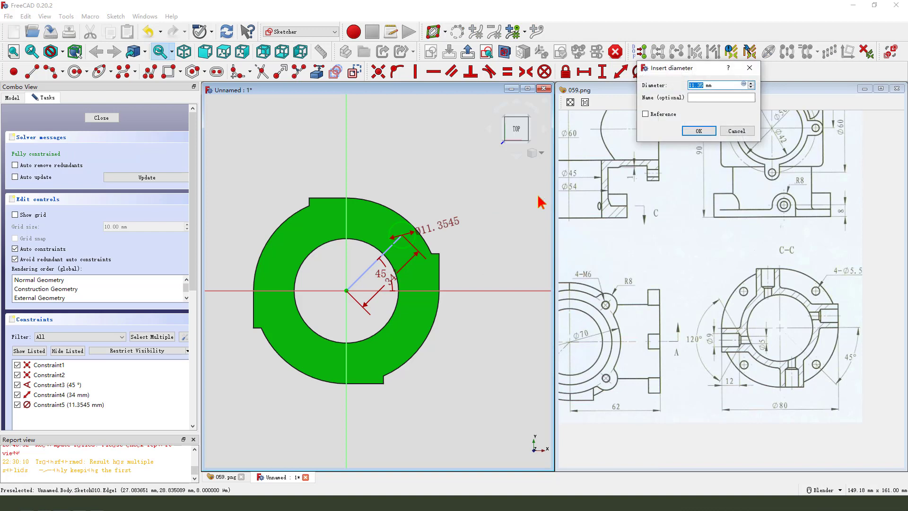
{"action": "type", "text": "5.5"}
{"action": "key", "text": "Return"}
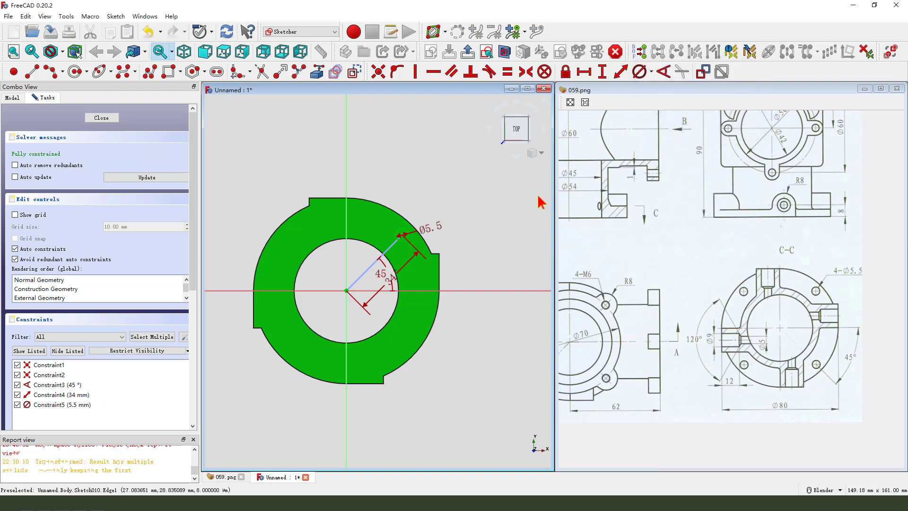
Step: Finish the sketch and cut the hole through the base flange as a 10 mm pocket with the direction reversed
{"action": "left_click_drag", "start_coordinate": [836, 257], "coordinate": [843, 280]}
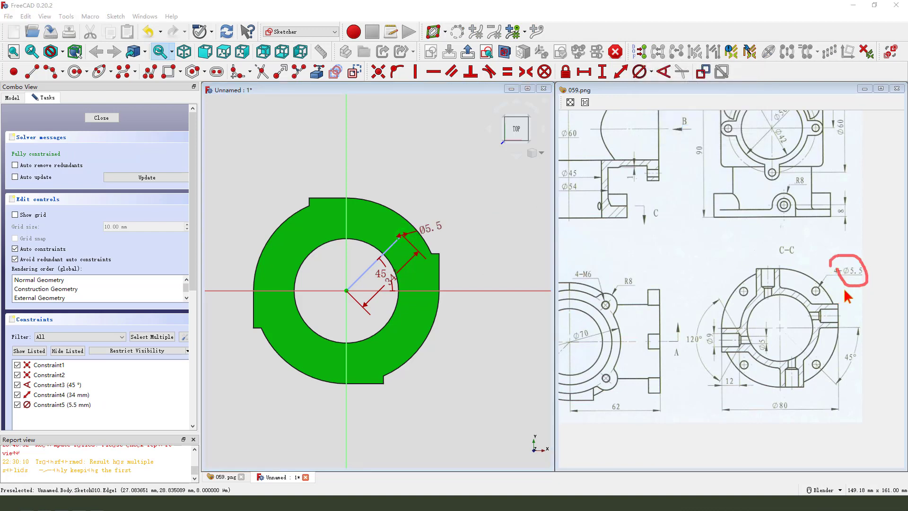
{"action": "left_click", "coordinate": [469, 51]}
{"action": "middle_click_drag", "start_coordinate": [468, 283], "coordinate": [446, 308]}
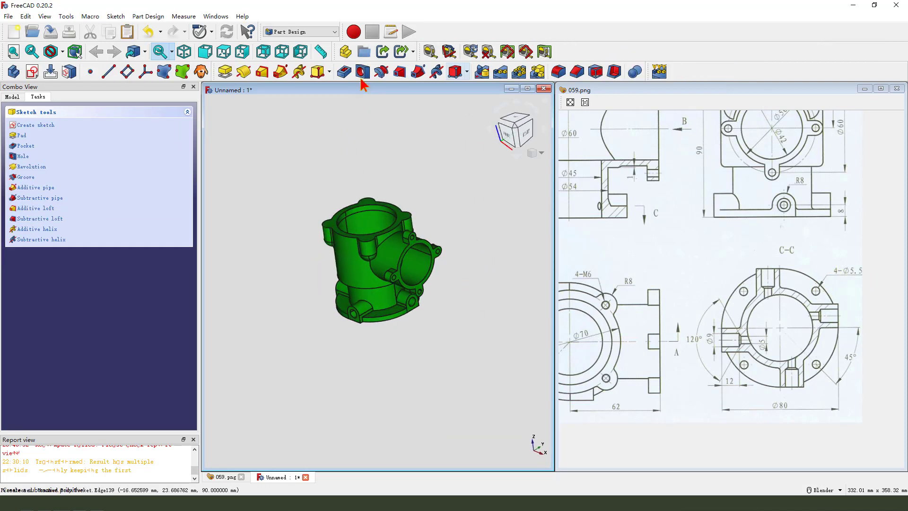
{"action": "left_click", "coordinate": [345, 72]}
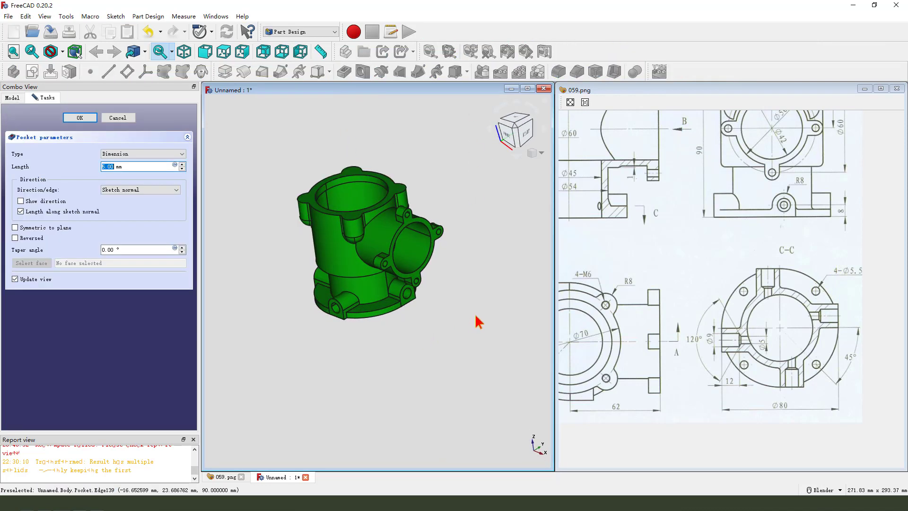
{"action": "middle_click_drag", "start_coordinate": [476, 320], "coordinate": [385, 303]}
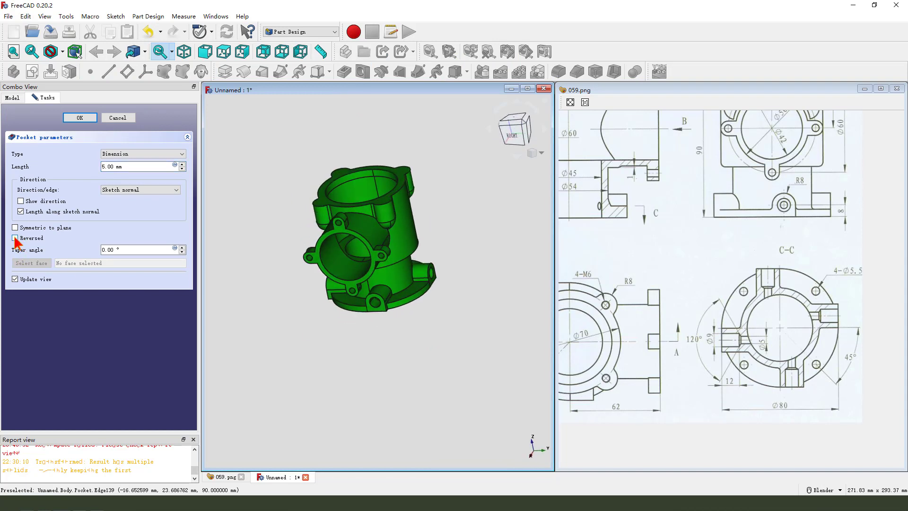
{"action": "left_click", "coordinate": [115, 167]}
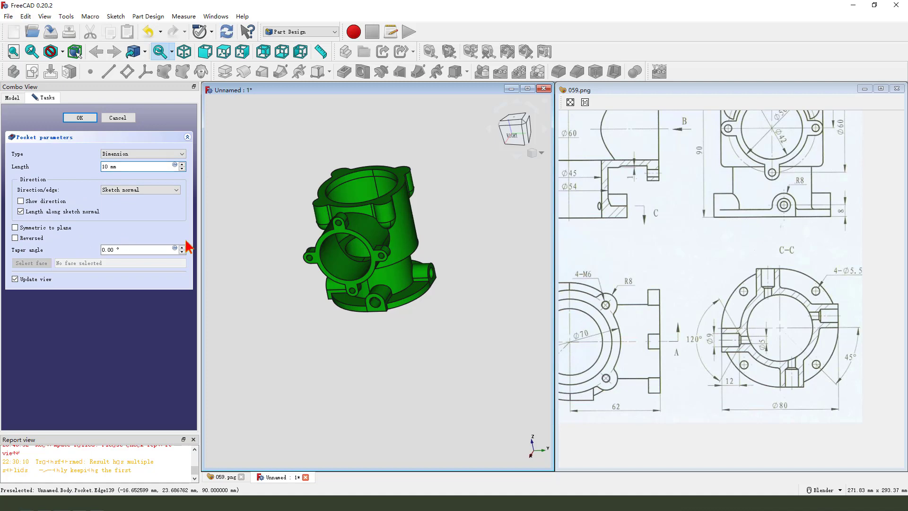
{"action": "middle_click_drag", "start_coordinate": [303, 331], "coordinate": [415, 307]}
{"action": "left_click", "coordinate": [15, 238]}
{"action": "scroll", "coordinate": [410, 305], "scroll_direction": "up", "scroll_amount": 3}
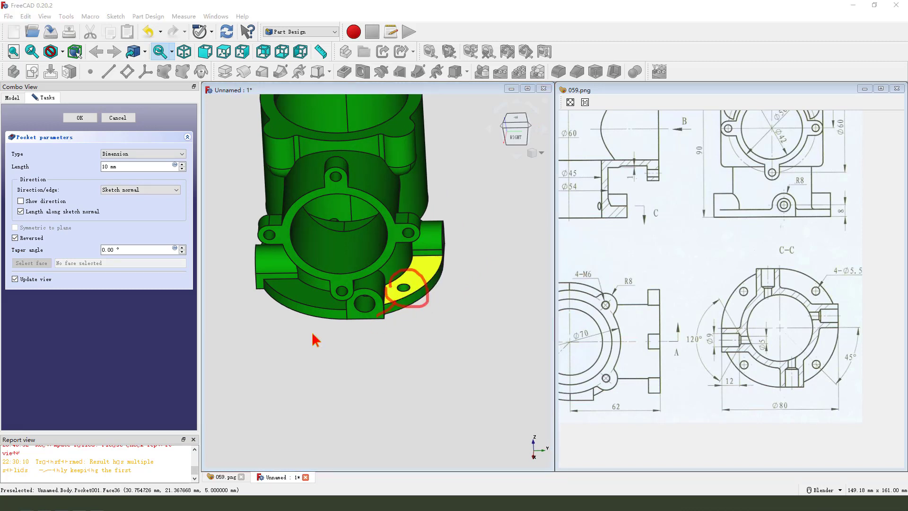
{"action": "left_click_drag", "start_coordinate": [384, 309], "coordinate": [32, 229]}
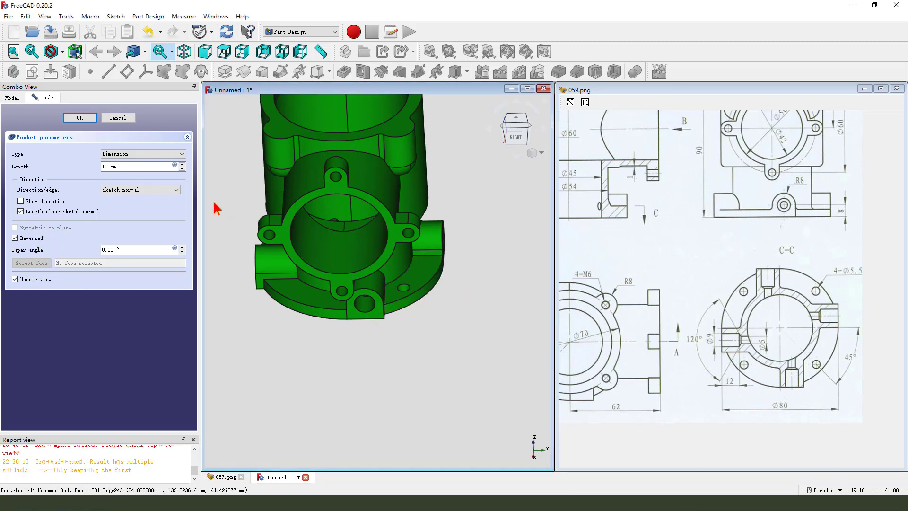
{"action": "left_click", "coordinate": [86, 118]}
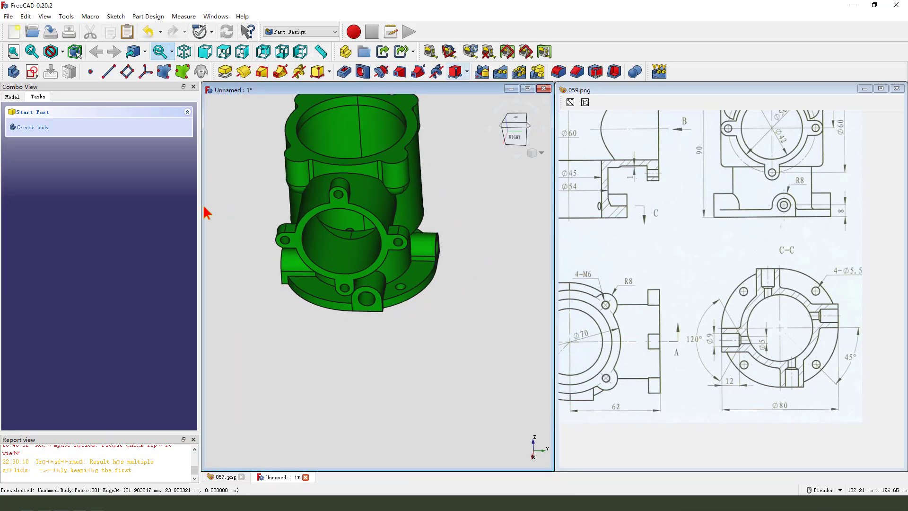
Step: Polar-pattern the base flange hole pocket around the base Z axis with 4 occurrences over 360°
{"action": "left_click", "coordinate": [12, 96]}
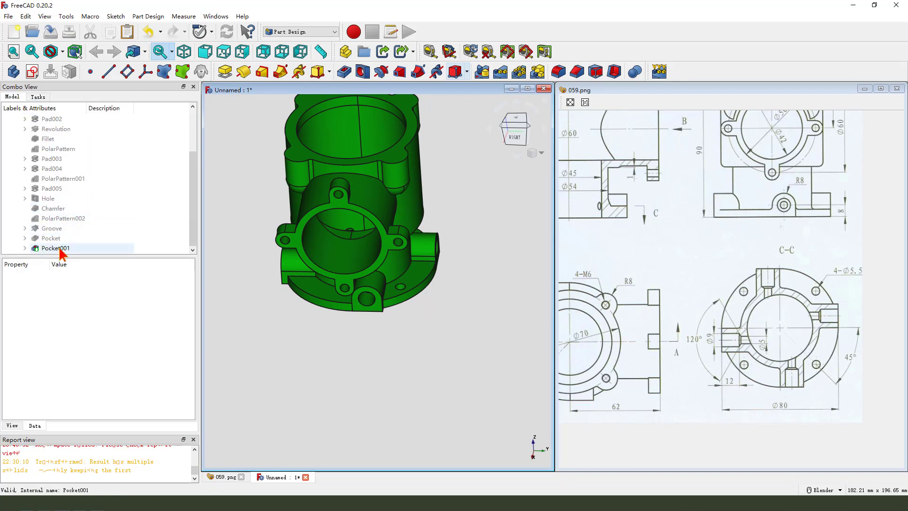
{"action": "left_click", "coordinate": [56, 248]}
{"action": "scroll", "coordinate": [418, 339], "scroll_direction": "down", "scroll_amount": 3}
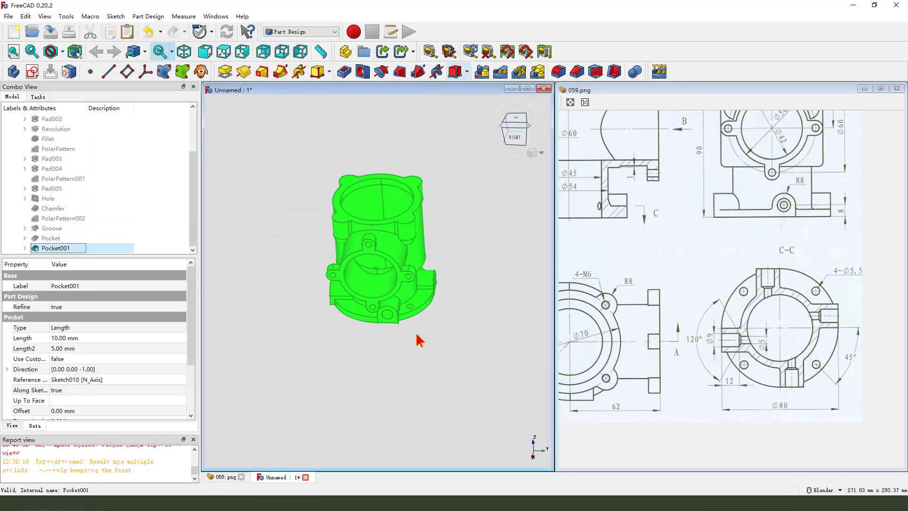
{"action": "left_click", "coordinate": [519, 73]}
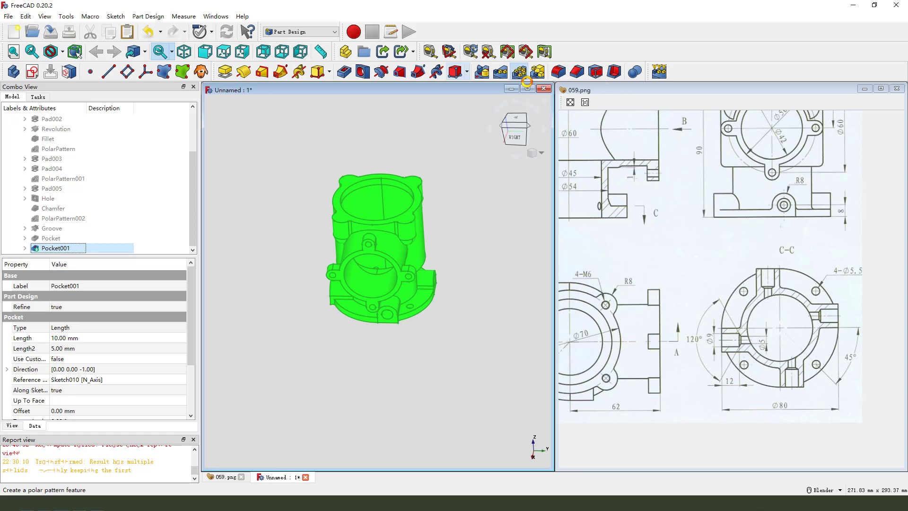
{"action": "left_click", "coordinate": [142, 313]}
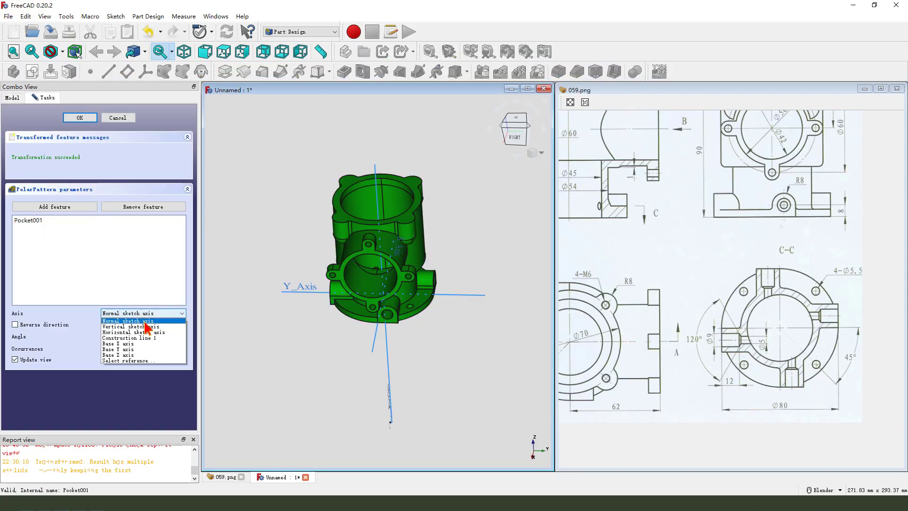
{"action": "left_click", "coordinate": [135, 354]}
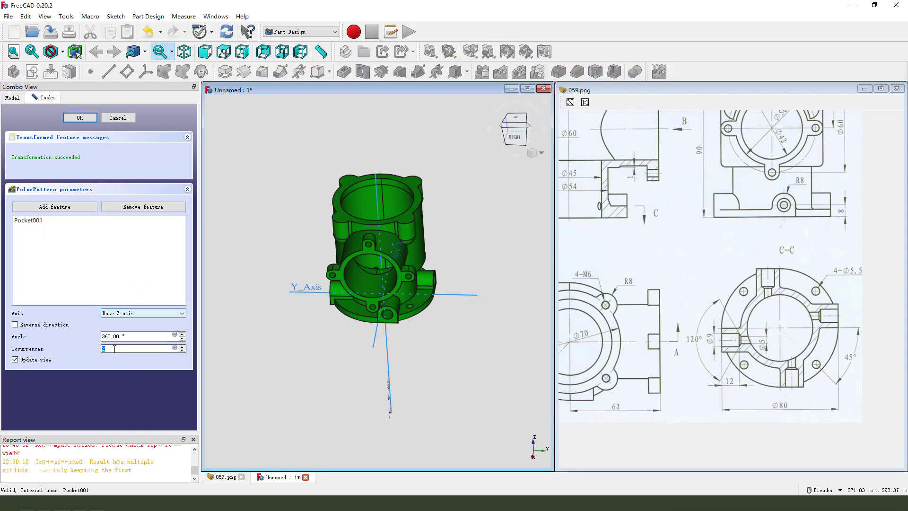
{"action": "type", "text": "4"}
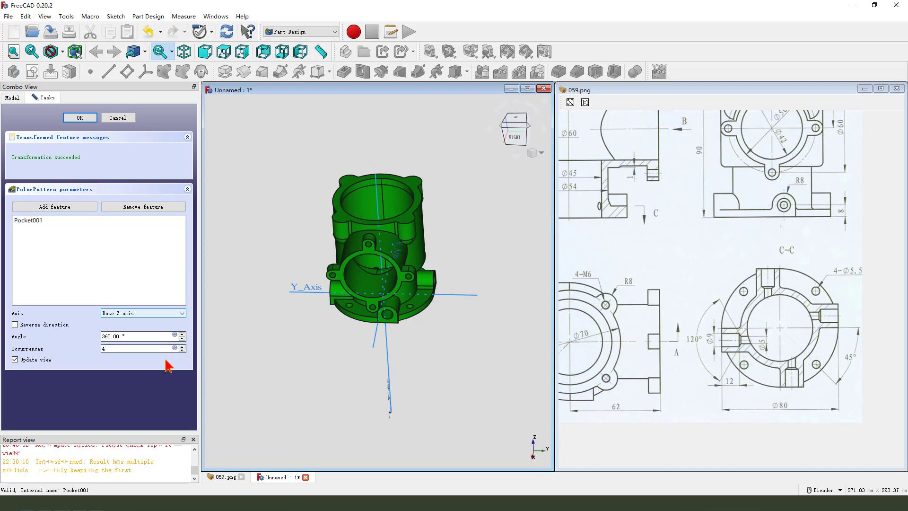
{"action": "middle_click_drag", "start_coordinate": [407, 338], "coordinate": [340, 293]}
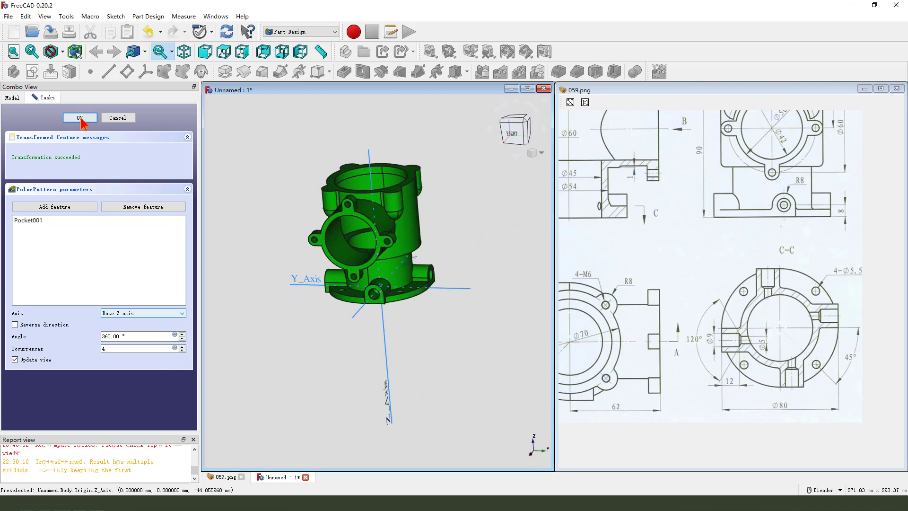
{"action": "left_click", "coordinate": [80, 118]}
Step: Compare the model's top flange lugs with the A-A section and the 4-M6 hole callout in the 059.png drawing
{"action": "middle_click_drag", "start_coordinate": [466, 257], "coordinate": [463, 309]}
{"action": "middle_click_drag", "start_coordinate": [686, 276], "coordinate": [733, 328]}
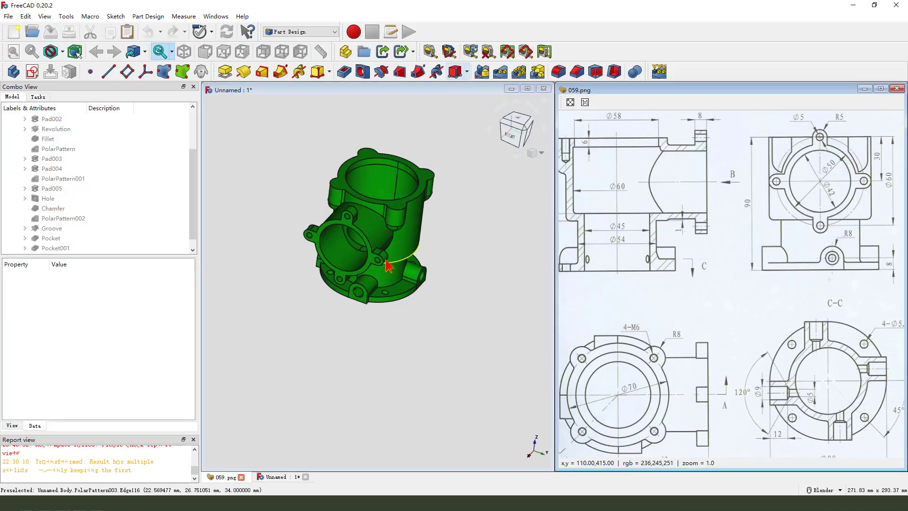
{"action": "mouse_move", "coordinate": [401, 246]}
{"action": "middle_mouse_down"}
{"action": "mouse_move", "coordinate": [439, 261]}
{"action": "mouse_move", "coordinate": [430, 259]}
{"action": "middle_mouse_up"}
{"action": "scroll", "coordinate": [653, 240], "scroll_direction": "up", "scroll_amount": 4}
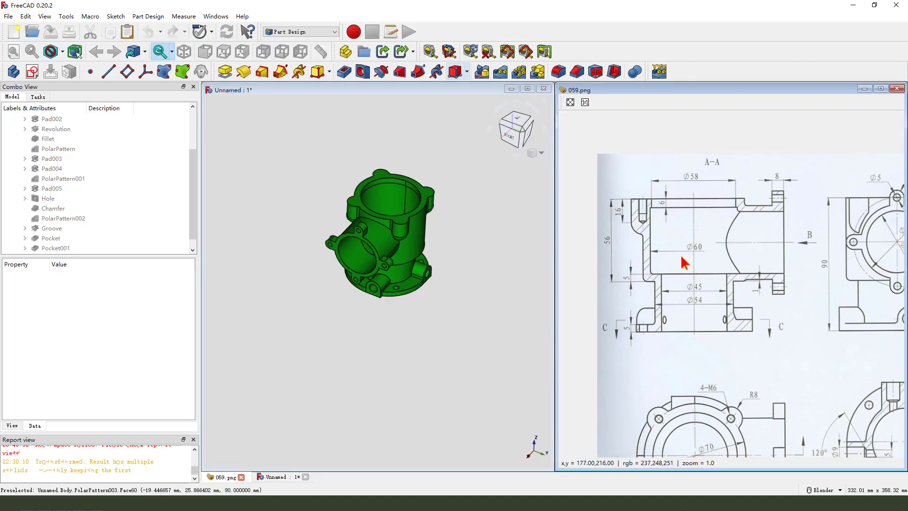
{"action": "key", "text": "ctrl+2"}
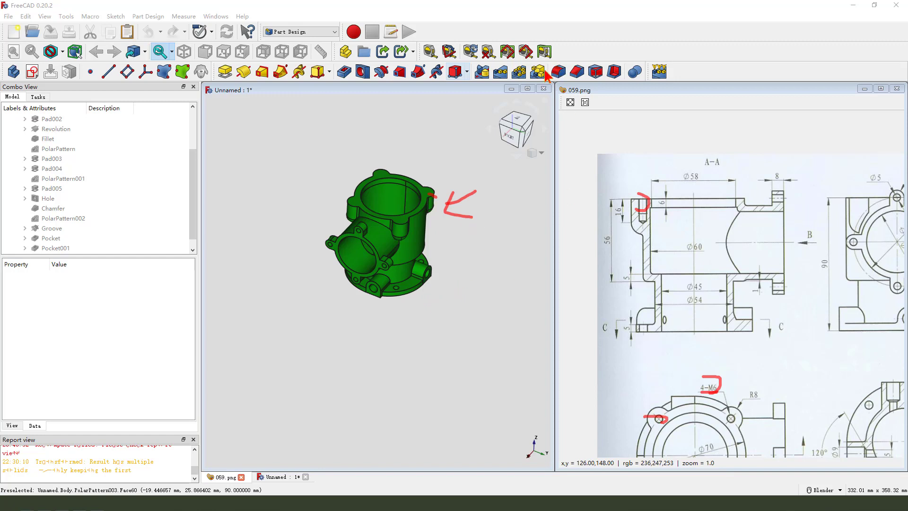
Step: Maximize the model view and open the per-face color settings of the last polar pattern, PolarPattern003
{"action": "left_click", "coordinate": [527, 88]}
{"action": "middle_click_drag", "start_coordinate": [586, 192], "coordinate": [627, 215]}
{"action": "scroll", "coordinate": [626, 208], "scroll_direction": "up", "scroll_amount": 3}
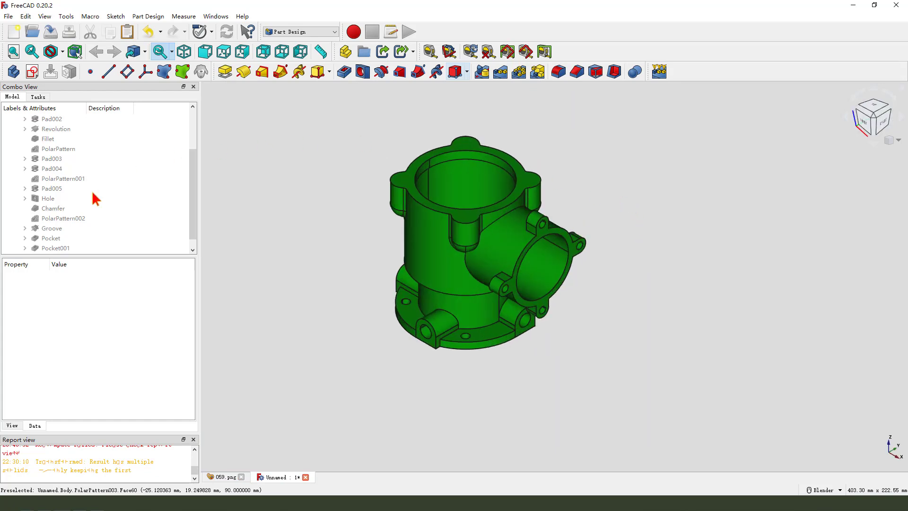
{"action": "scroll", "coordinate": [56, 232], "scroll_direction": "down", "scroll_amount": 1}
{"action": "right_click", "coordinate": [57, 249]}
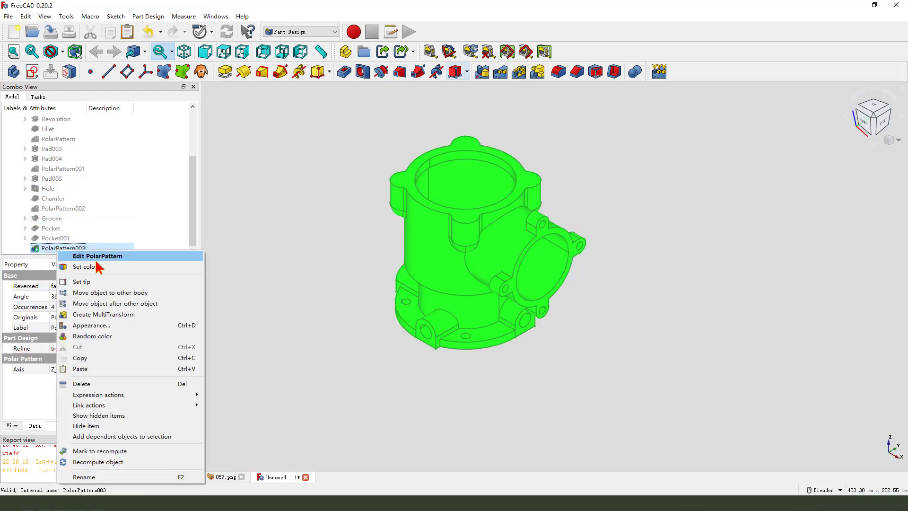
{"action": "left_click", "coordinate": [307, 201]}
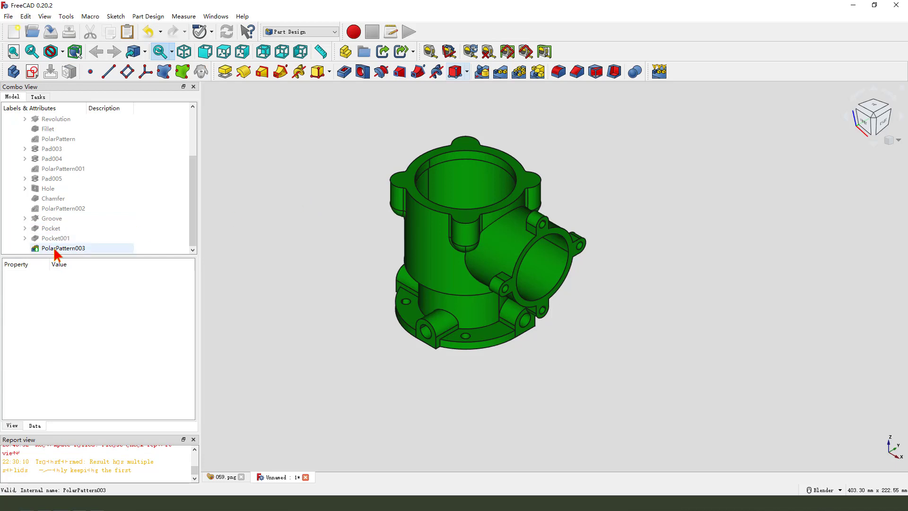
{"action": "left_click_drag", "start_coordinate": [138, 225], "coordinate": [107, 243]}
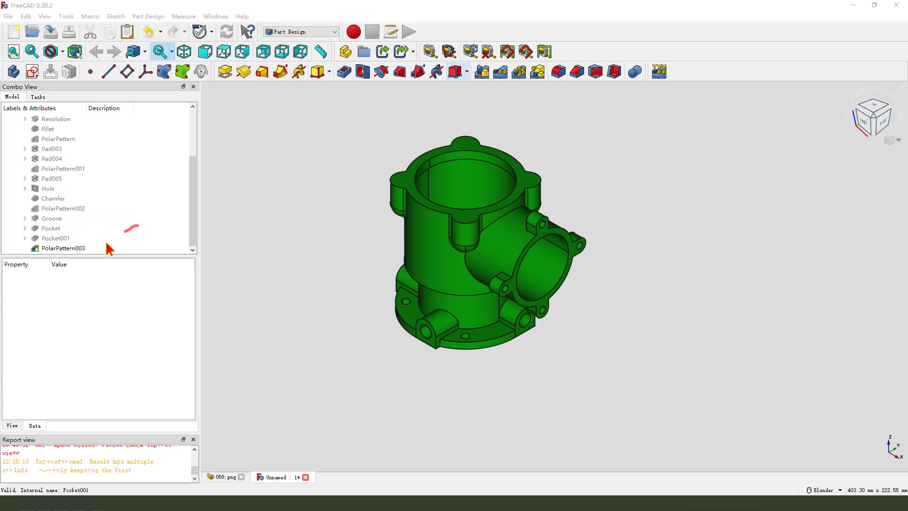
{"action": "left_click", "coordinate": [60, 249]}
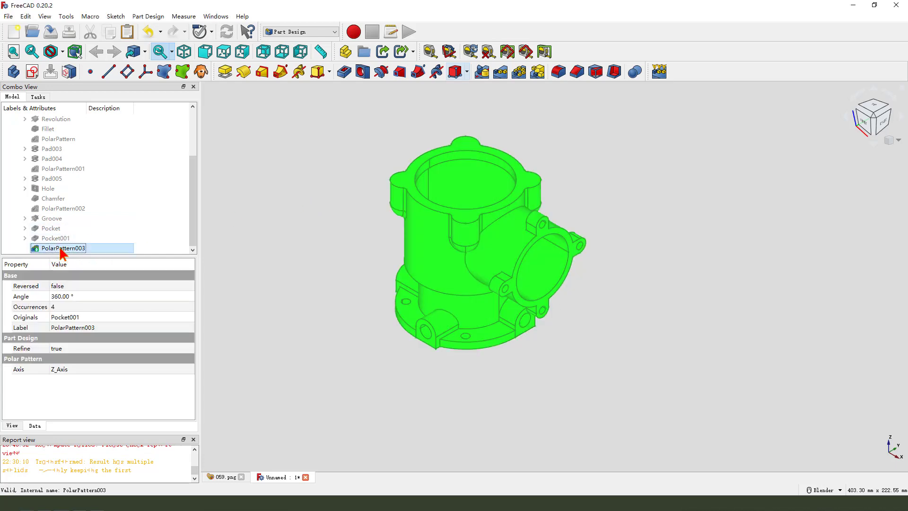
{"action": "right_click", "coordinate": [60, 249]}
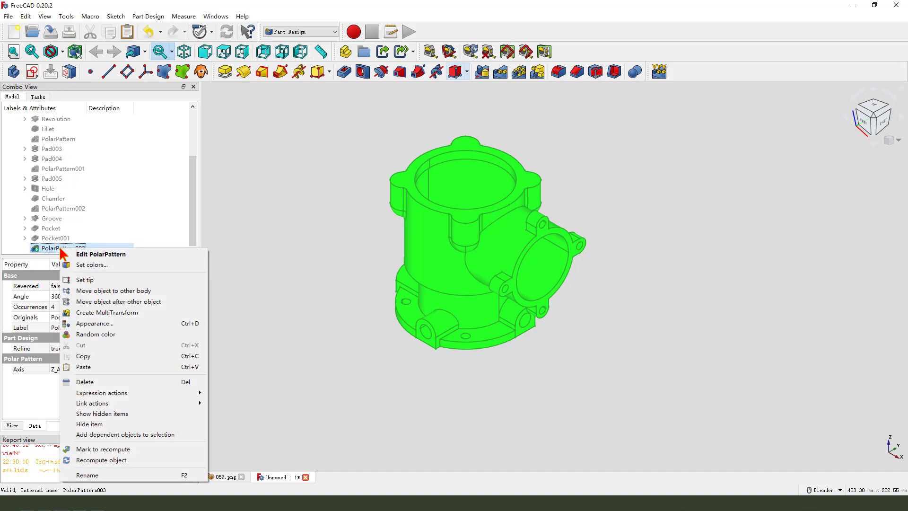
{"action": "left_click", "coordinate": [86, 265]}
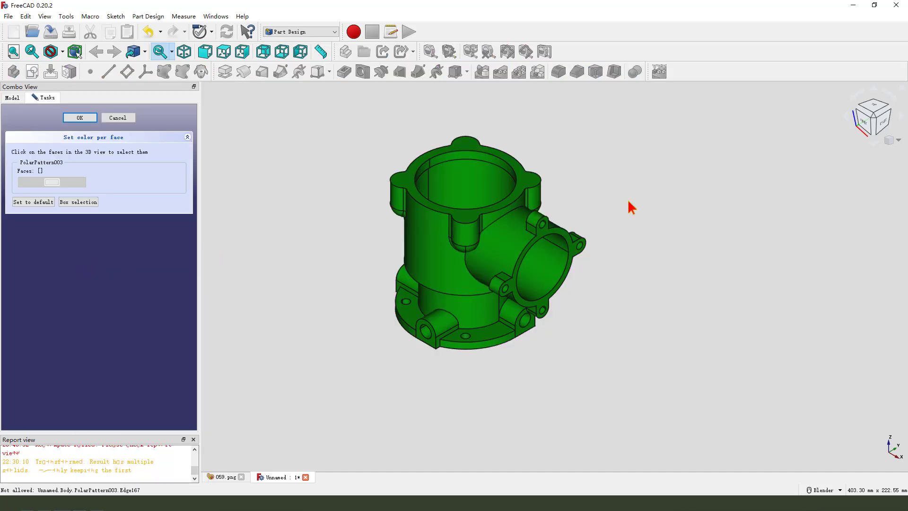
Step: Select the top flange face, side-port flange face, three of its hole walls, one lug's outer face and the rounded face of a base boss
{"action": "left_click", "coordinate": [532, 182]}
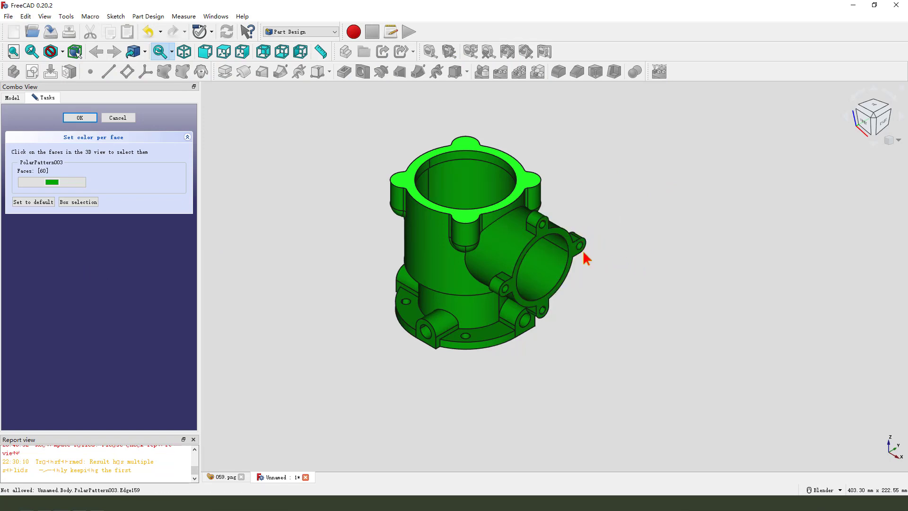
{"action": "scroll", "coordinate": [586, 258], "scroll_direction": "up", "scroll_amount": 4}
{"action": "left_click", "coordinate": [574, 238]}
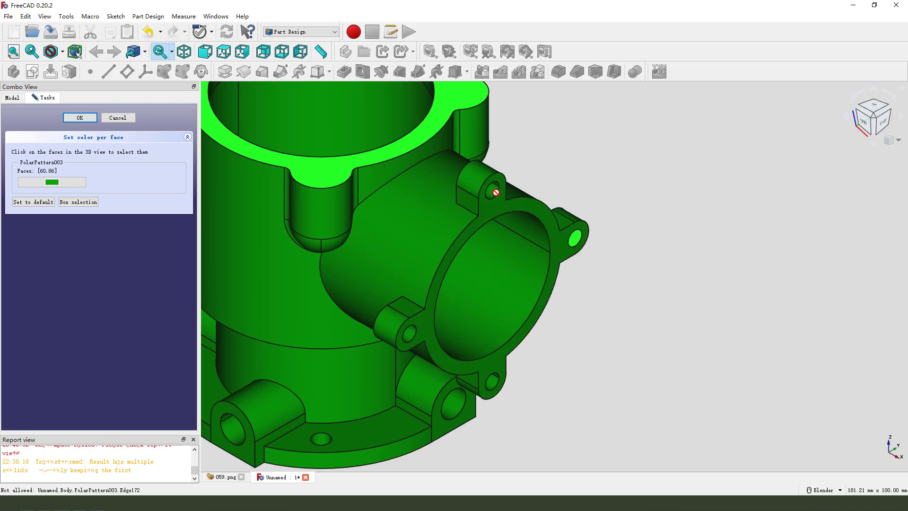
{"action": "left_click", "coordinate": [492, 190]}
{"action": "left_click", "coordinate": [407, 333]}
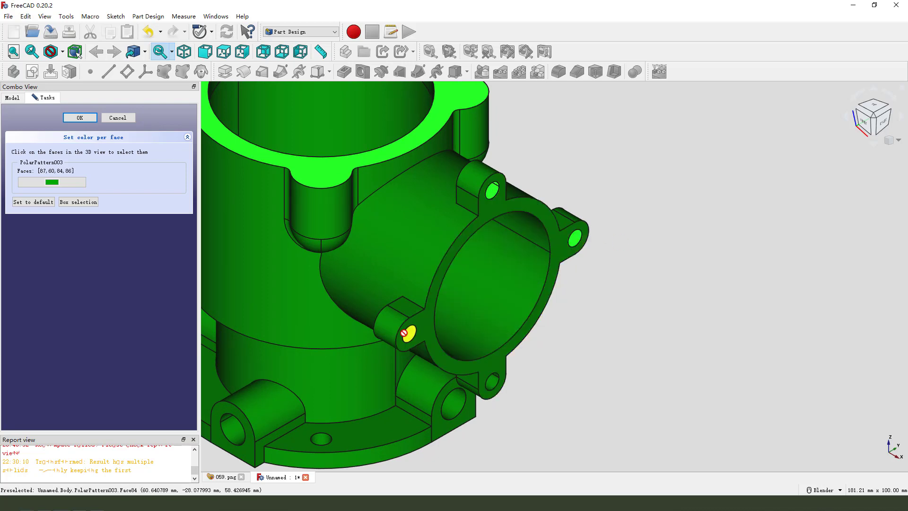
{"action": "left_click", "coordinate": [394, 325]}
{"action": "left_click", "coordinate": [457, 365]}
{"action": "scroll", "coordinate": [447, 332], "scroll_direction": "down", "scroll_amount": 3}
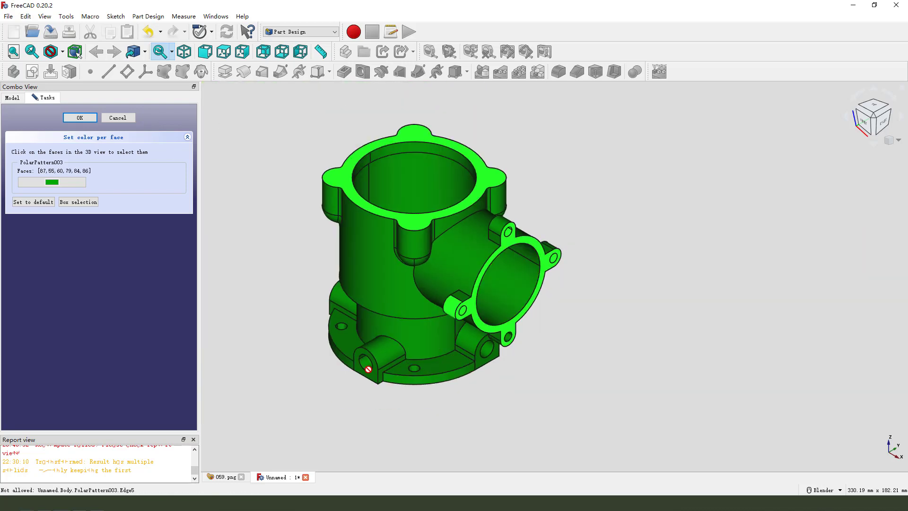
{"action": "left_click", "coordinate": [381, 351]}
Step: Color the selected faces red (#ff0000) and apply the per-face colors
{"action": "left_click", "coordinate": [53, 183]}
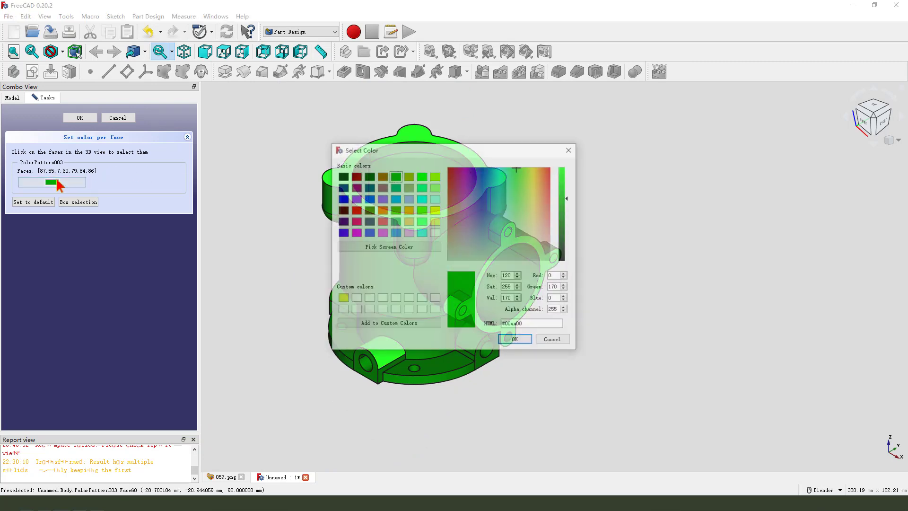
{"action": "left_click", "coordinate": [356, 210]}
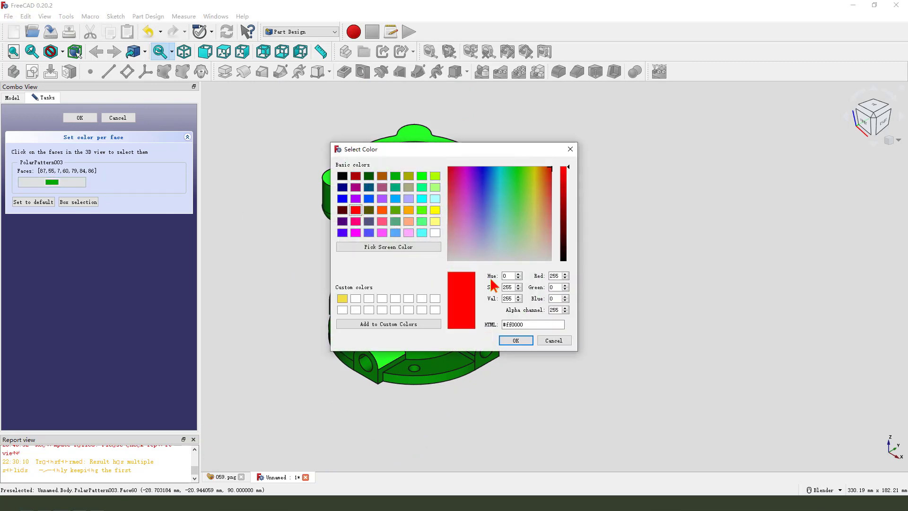
{"action": "left_click", "coordinate": [515, 341]}
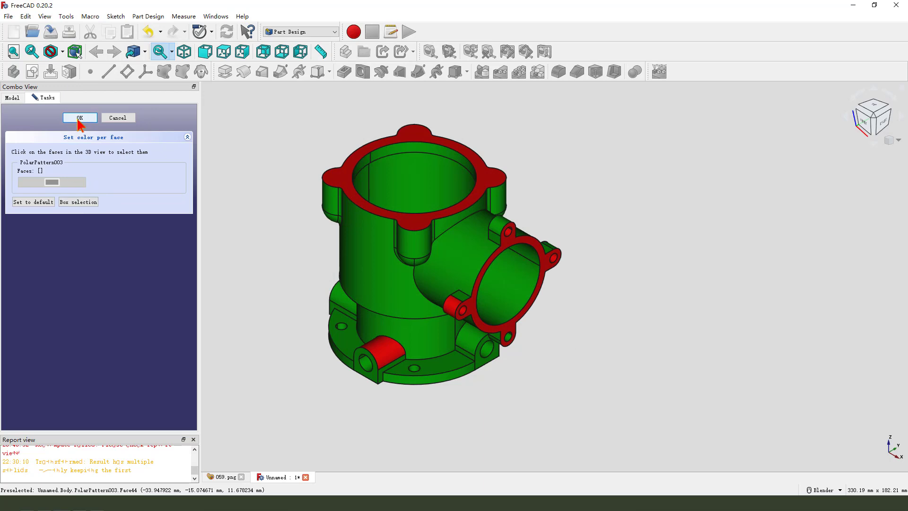
{"action": "left_click", "coordinate": [78, 118]}
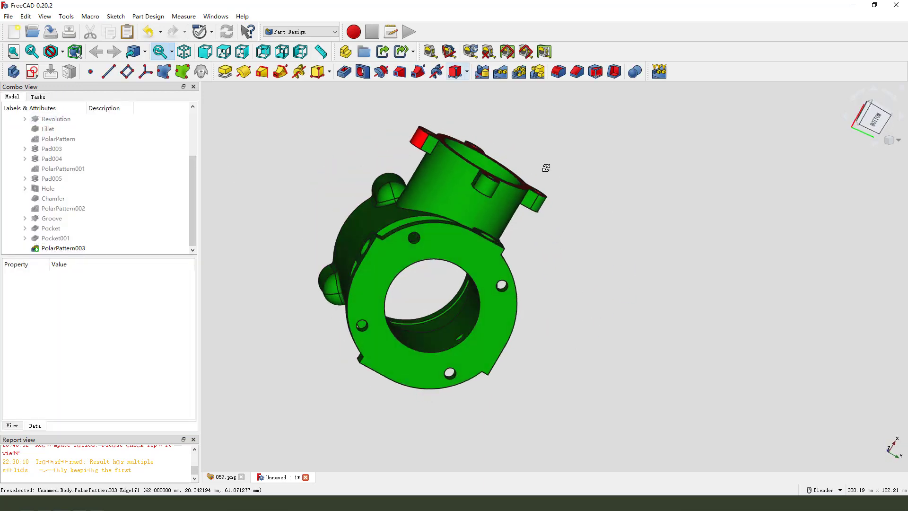